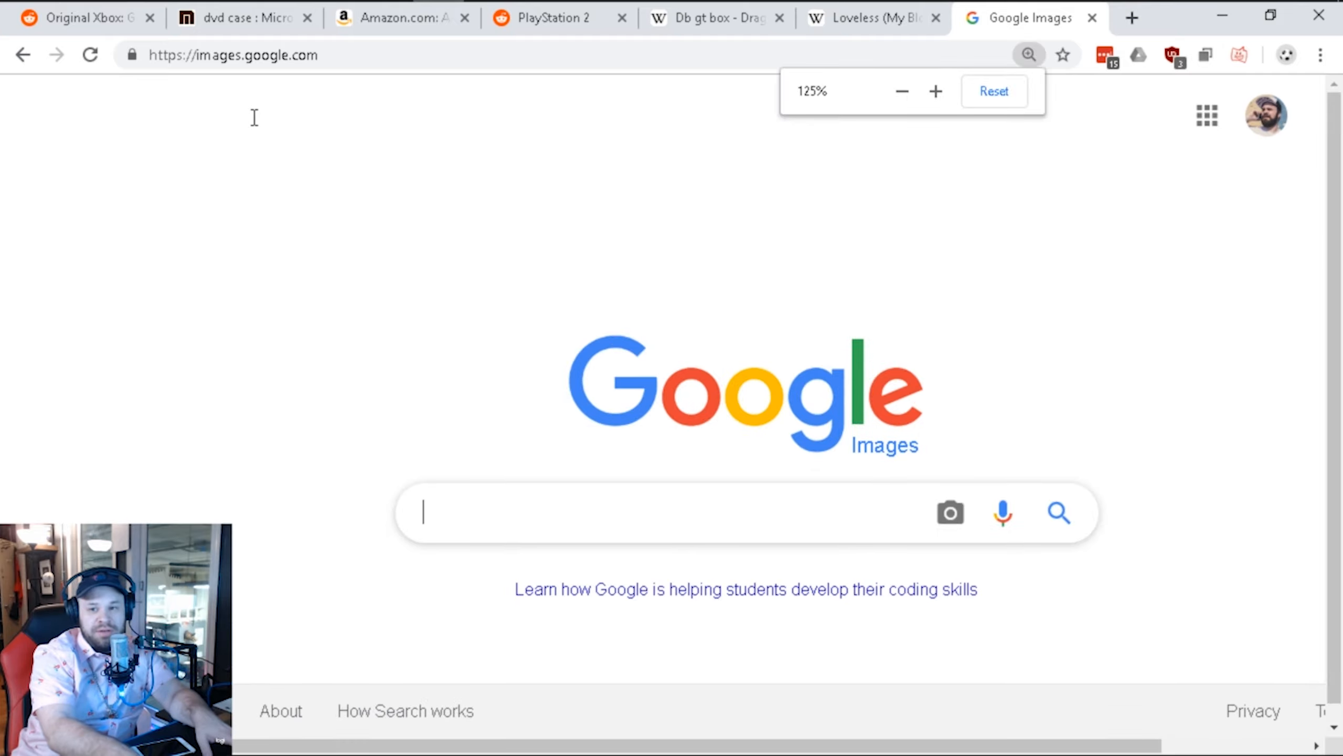
Step: Search Google Images for "king crimson court of the crimson king album"
key("ctrl+minus")
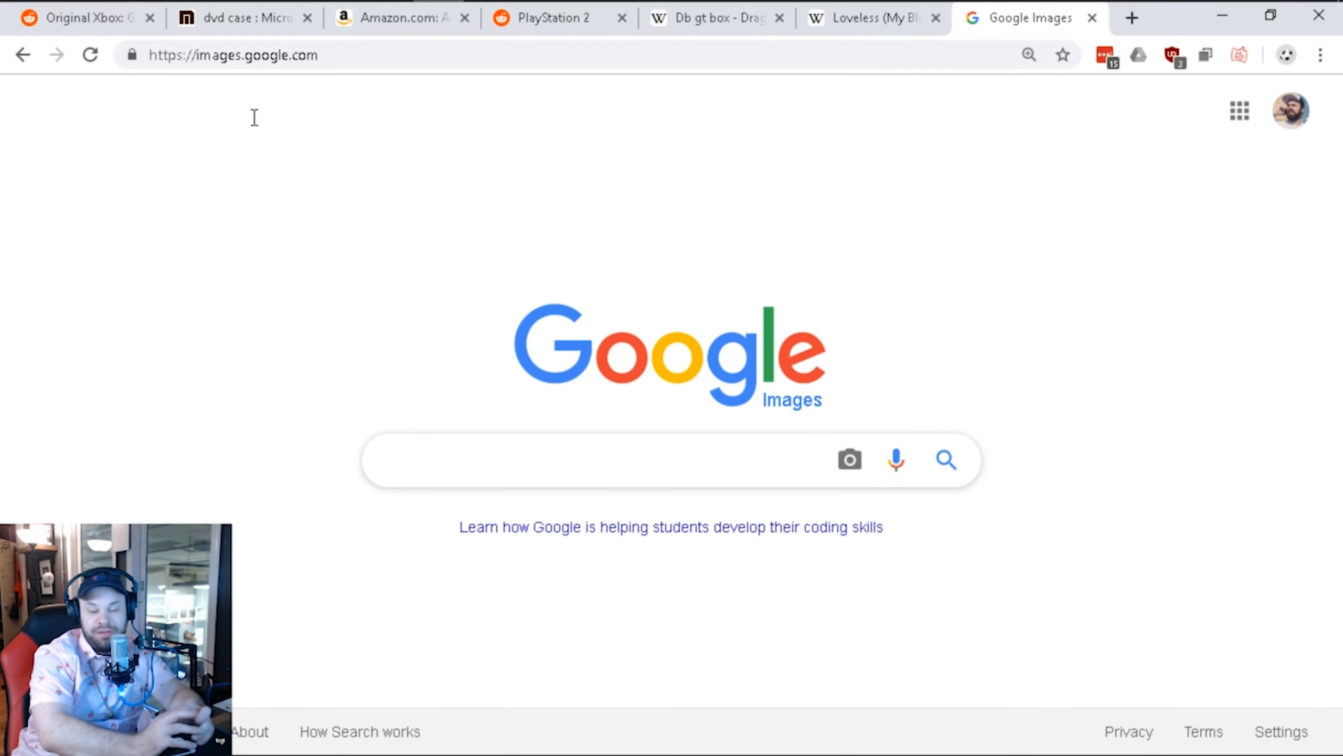
type("king crimson ")
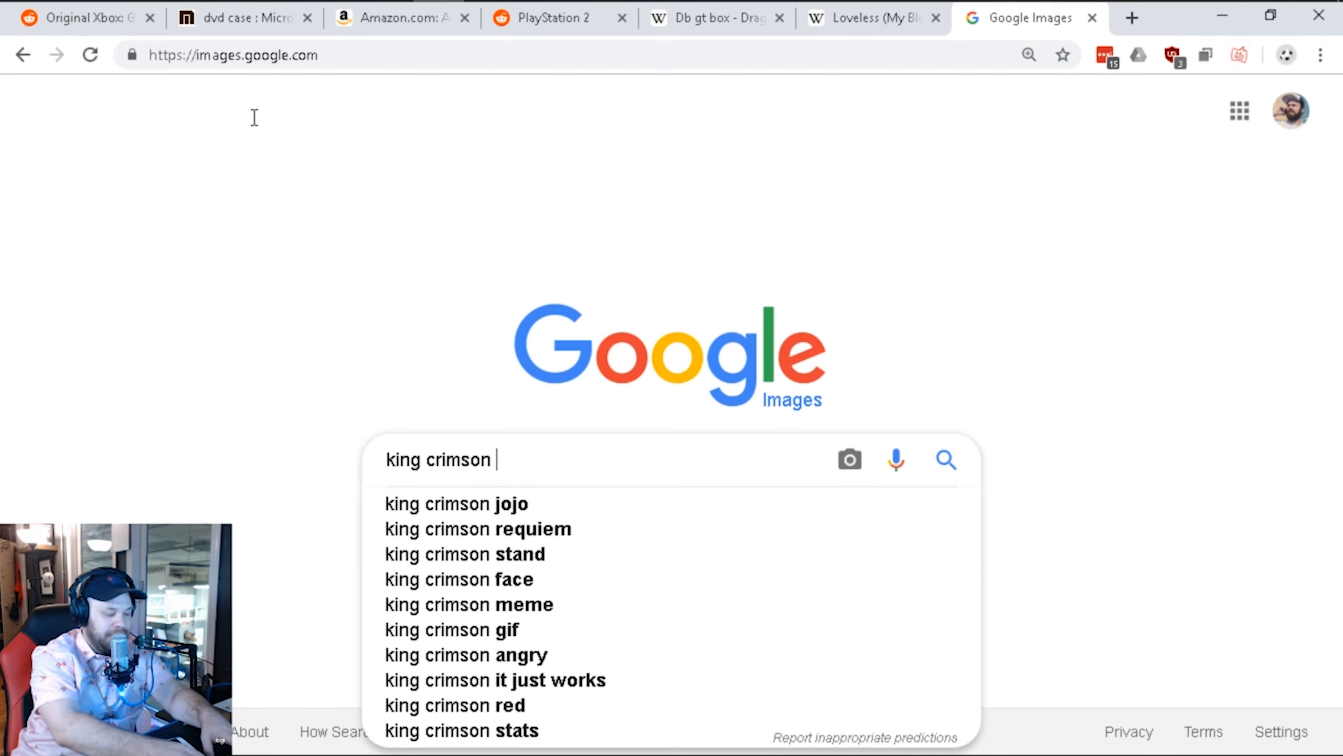
type("cour")
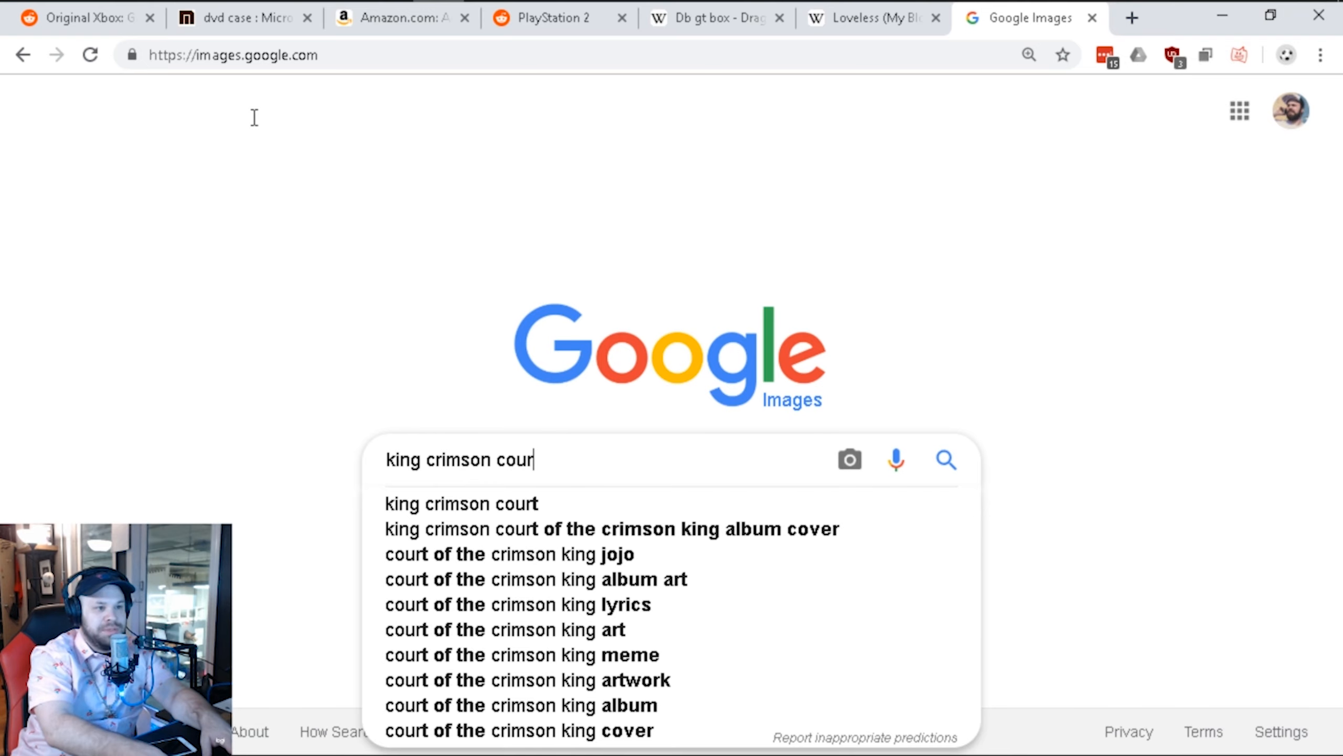
key("Down")
key("Down")
key("BackSpace")
key("BackSpace")
key("BackSpace")
key("BackSpace")
key("BackSpace")
key("BackSpace")
key("Return")
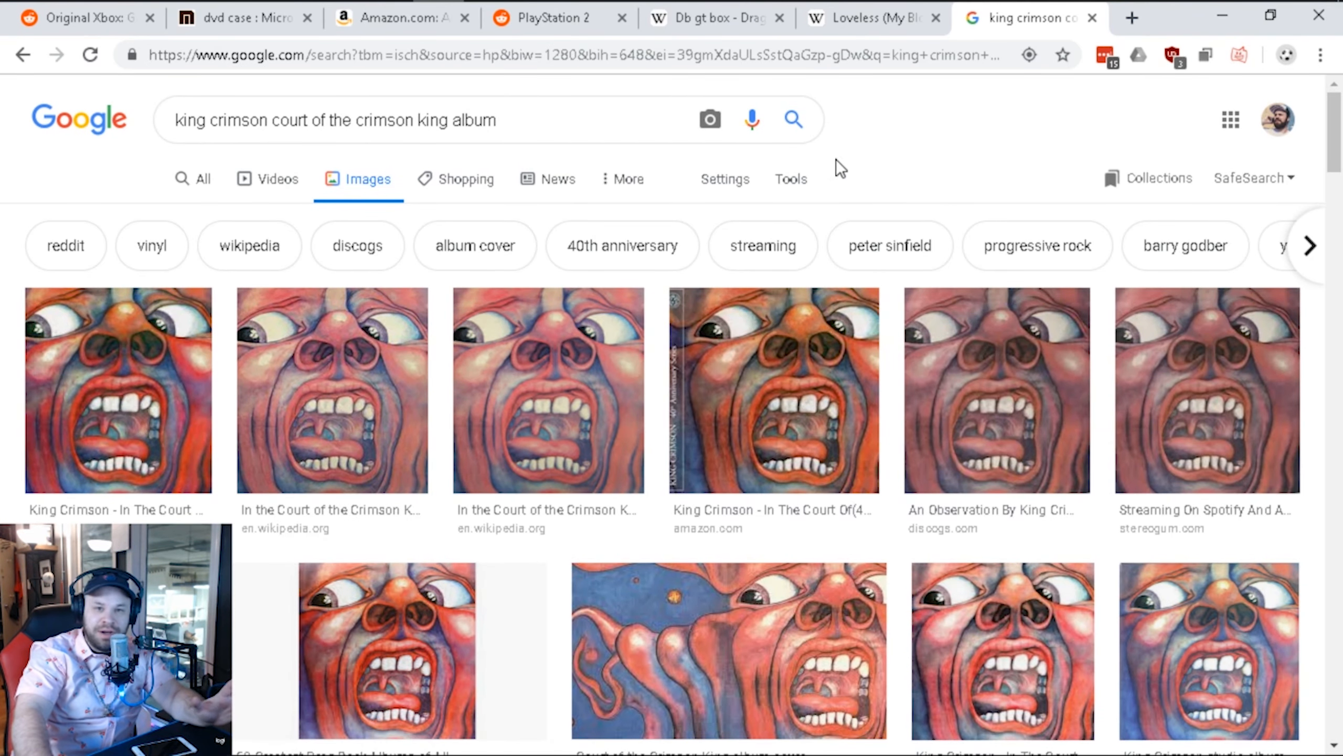
Step: Filter the image results to the Large size
left_click(791, 180)
left_click(185, 217)
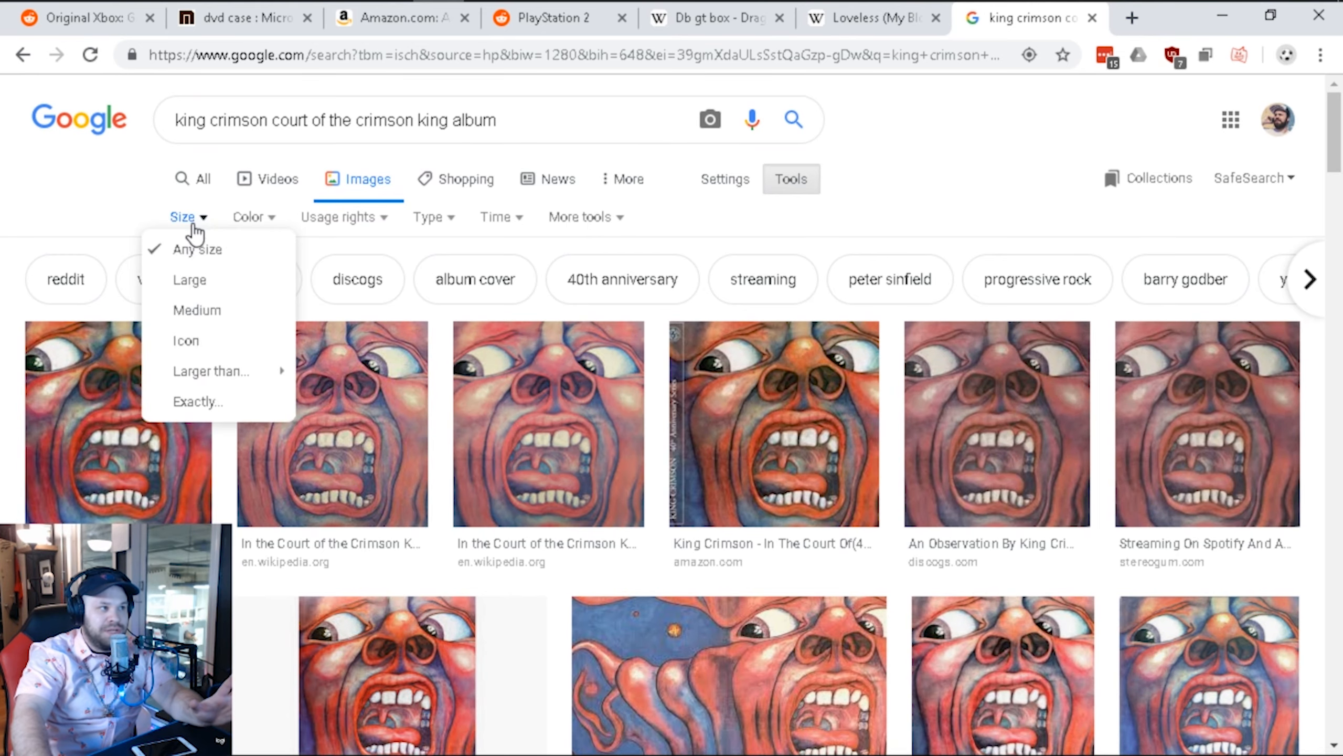
left_click(198, 283)
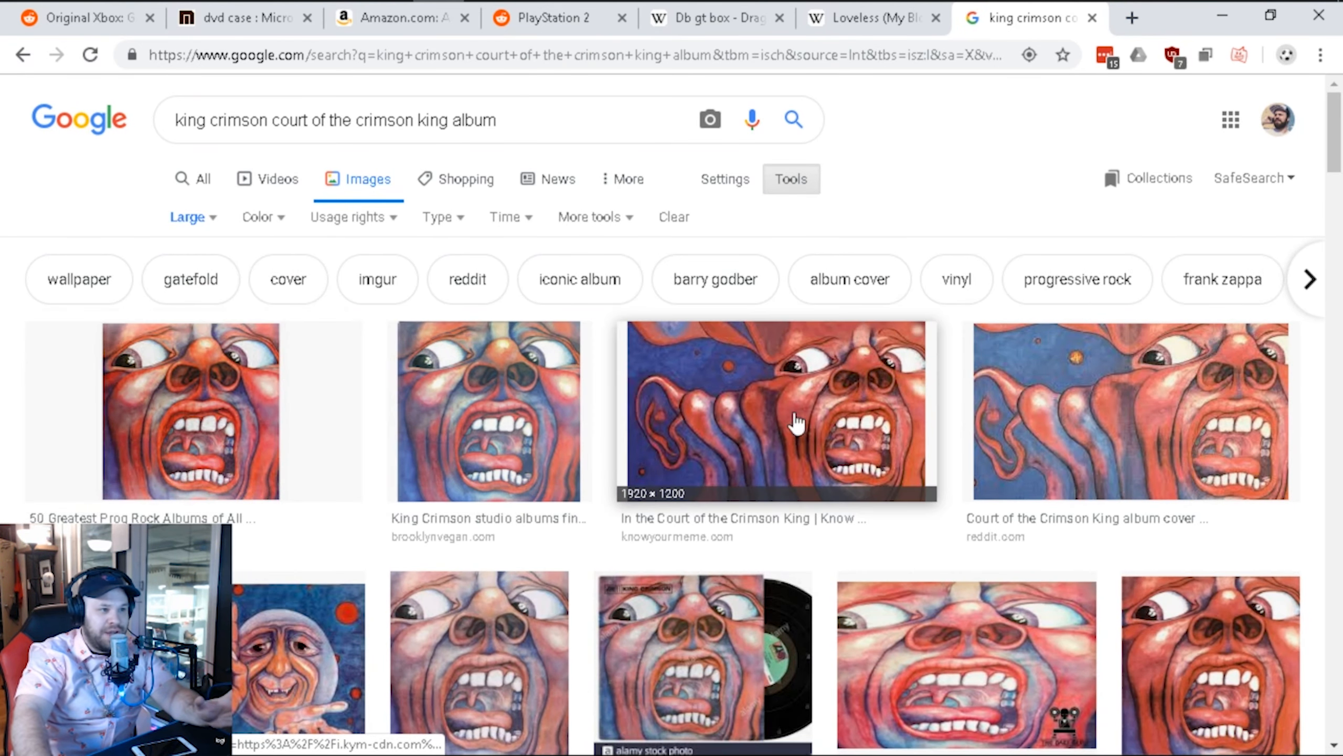
Step: Open the 1485 × 1500 album cover from the Amazon result as a full-size image in its own tab
scroll(875, 505, "down", 3)
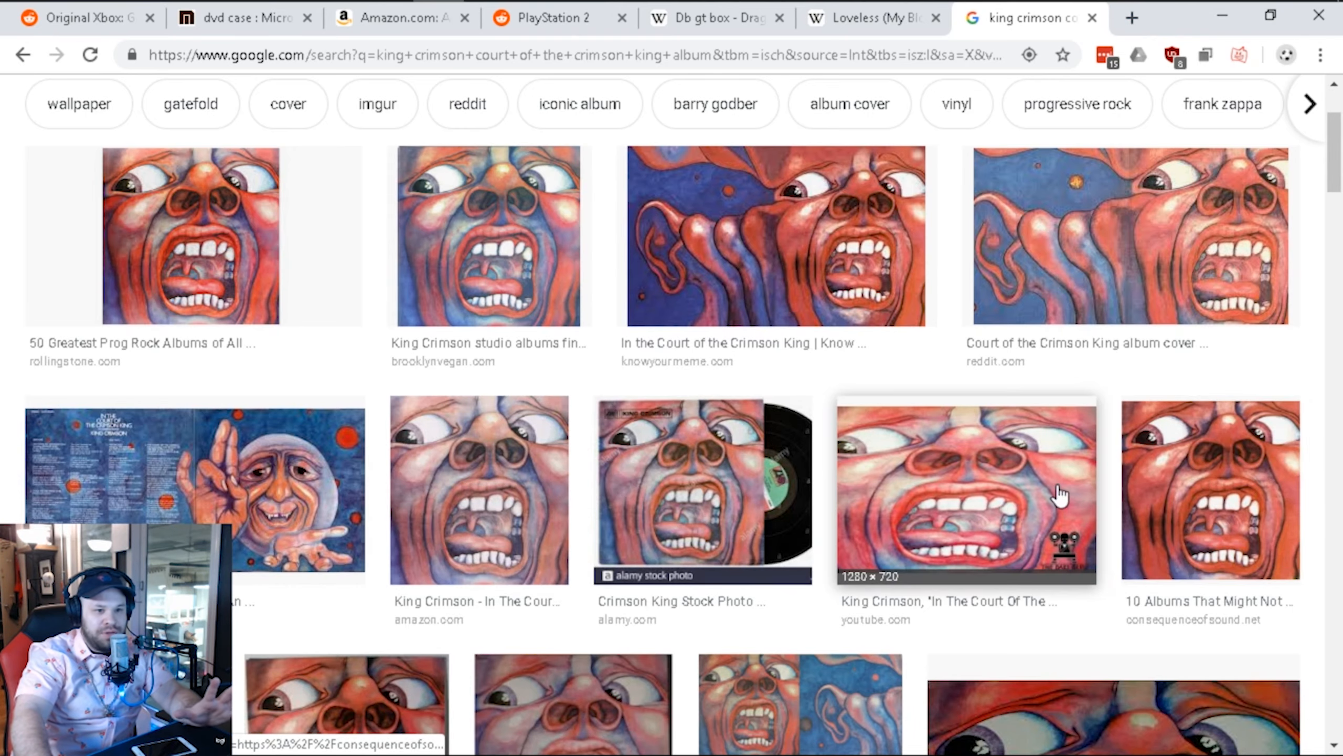
left_click(492, 498)
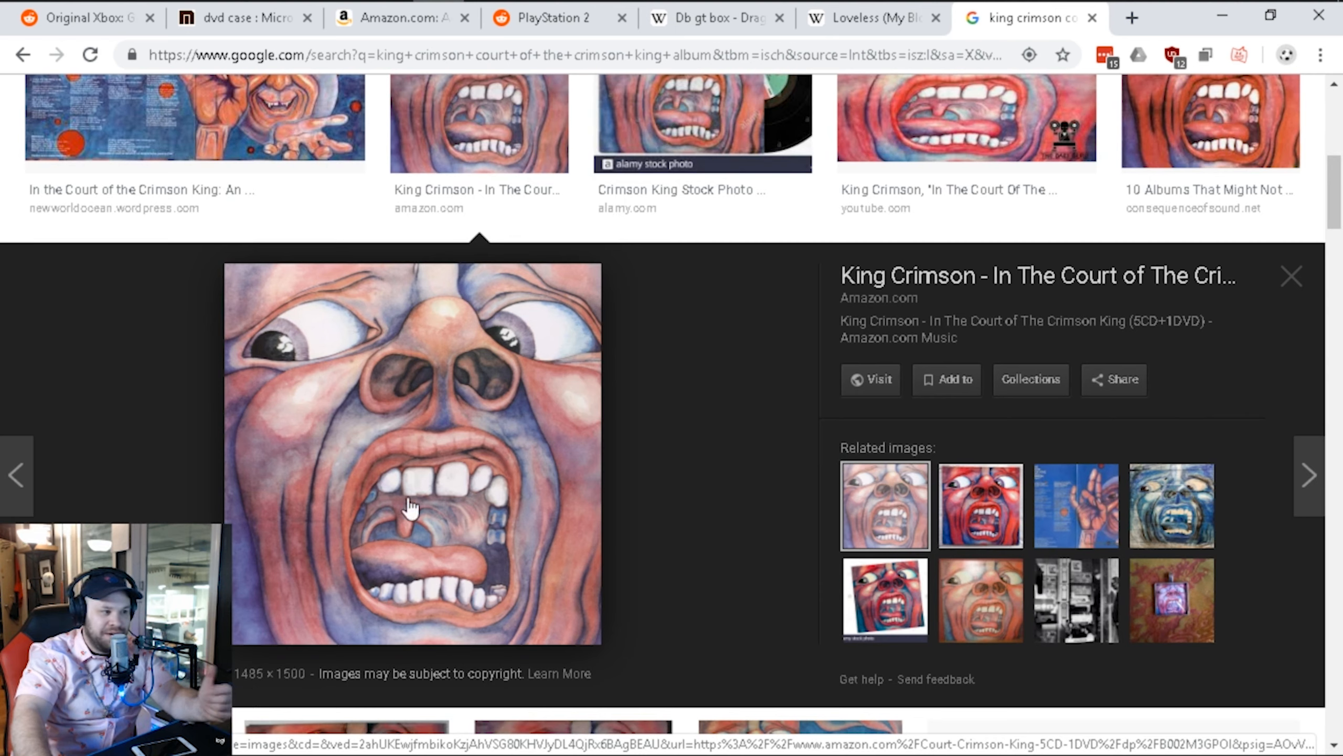
right_click(427, 433)
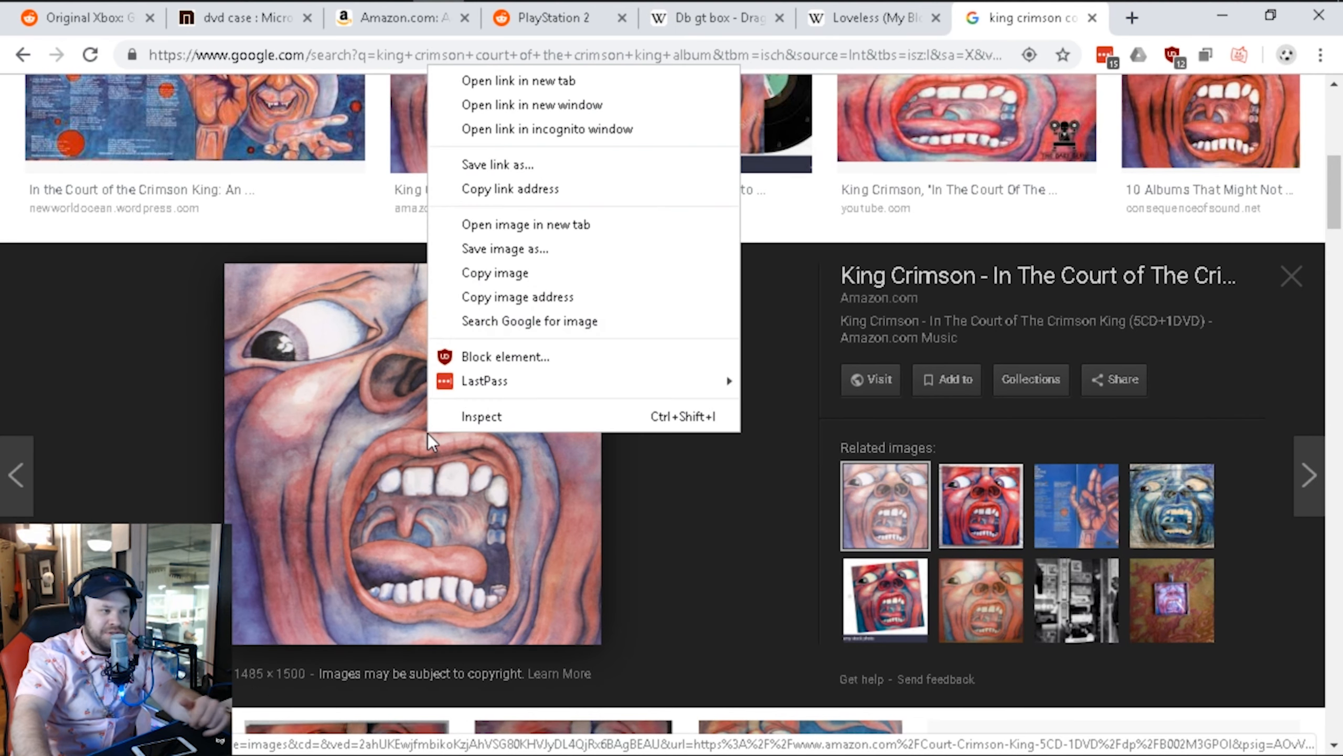
left_click(516, 225)
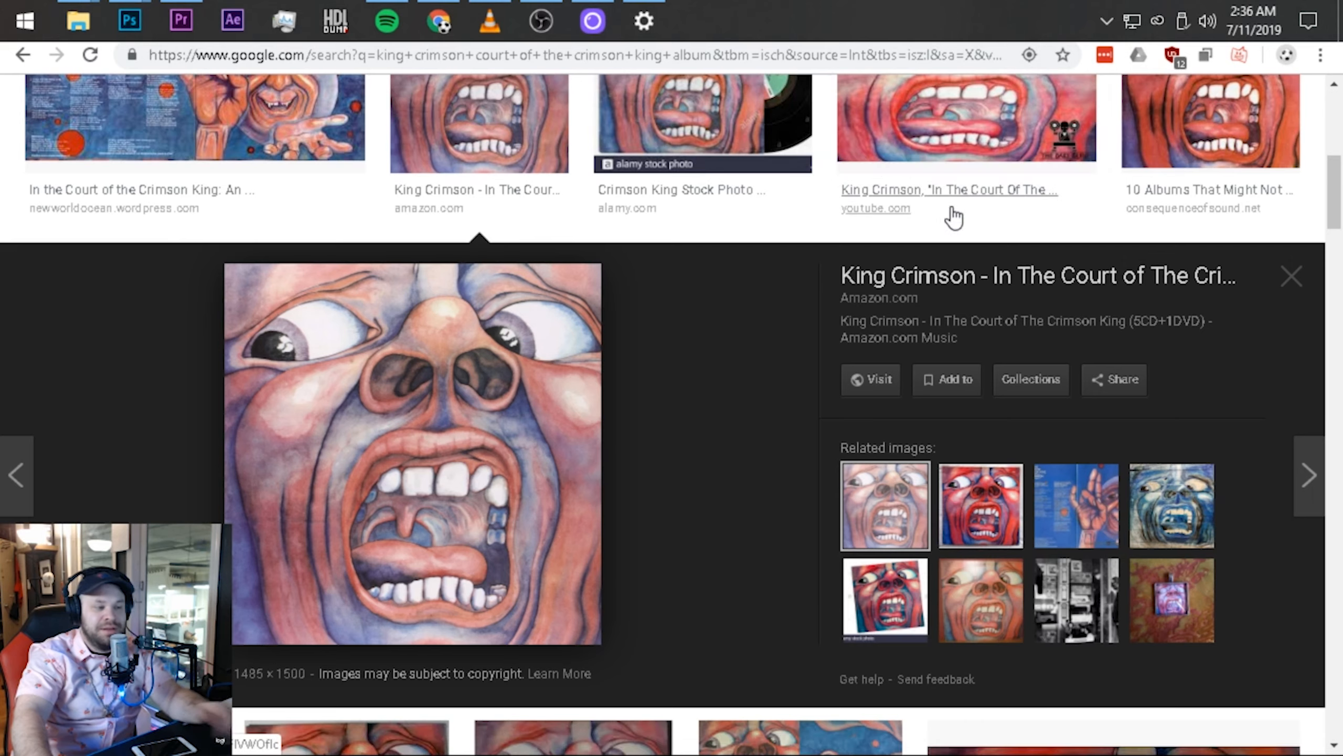
key("ctrl+Tab")
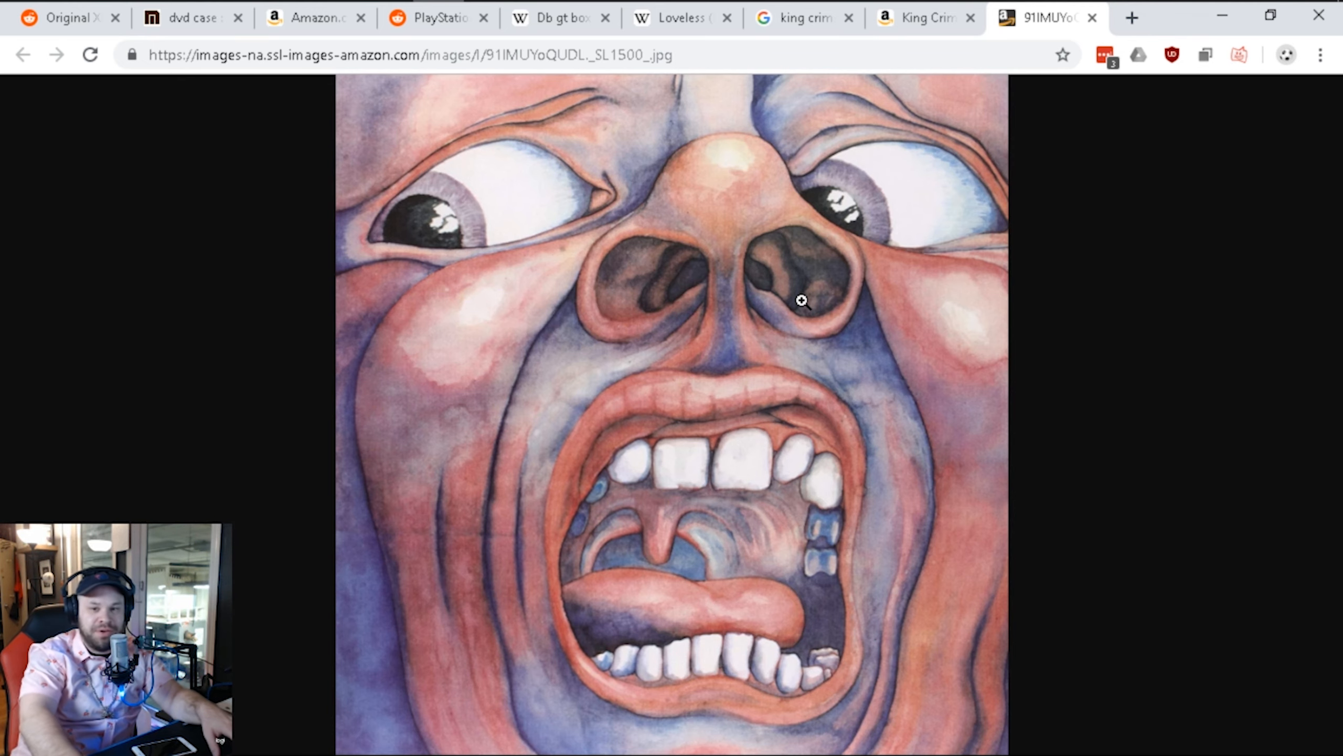
Step: Save the full-size album cover as a JPG in the "delete me" folder and show the downloaded file in its folder
key("ctrl+s")
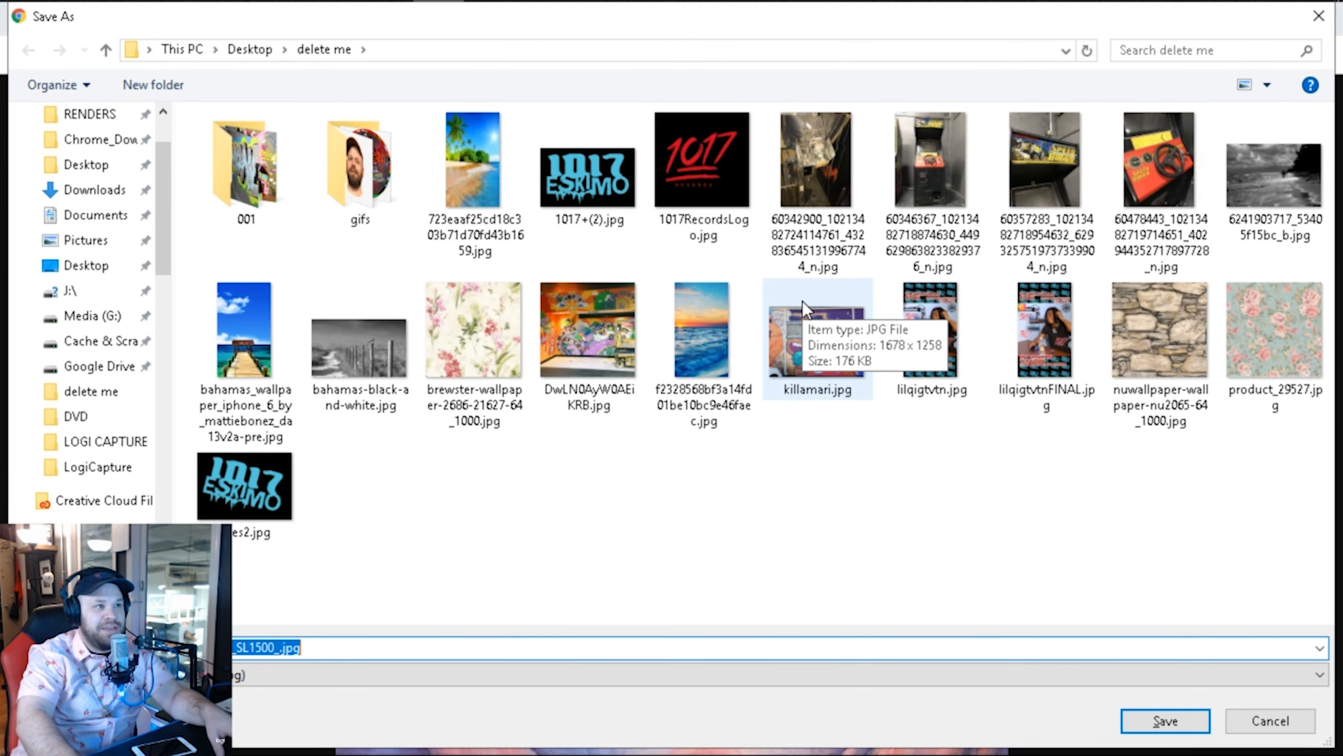
key("Return")
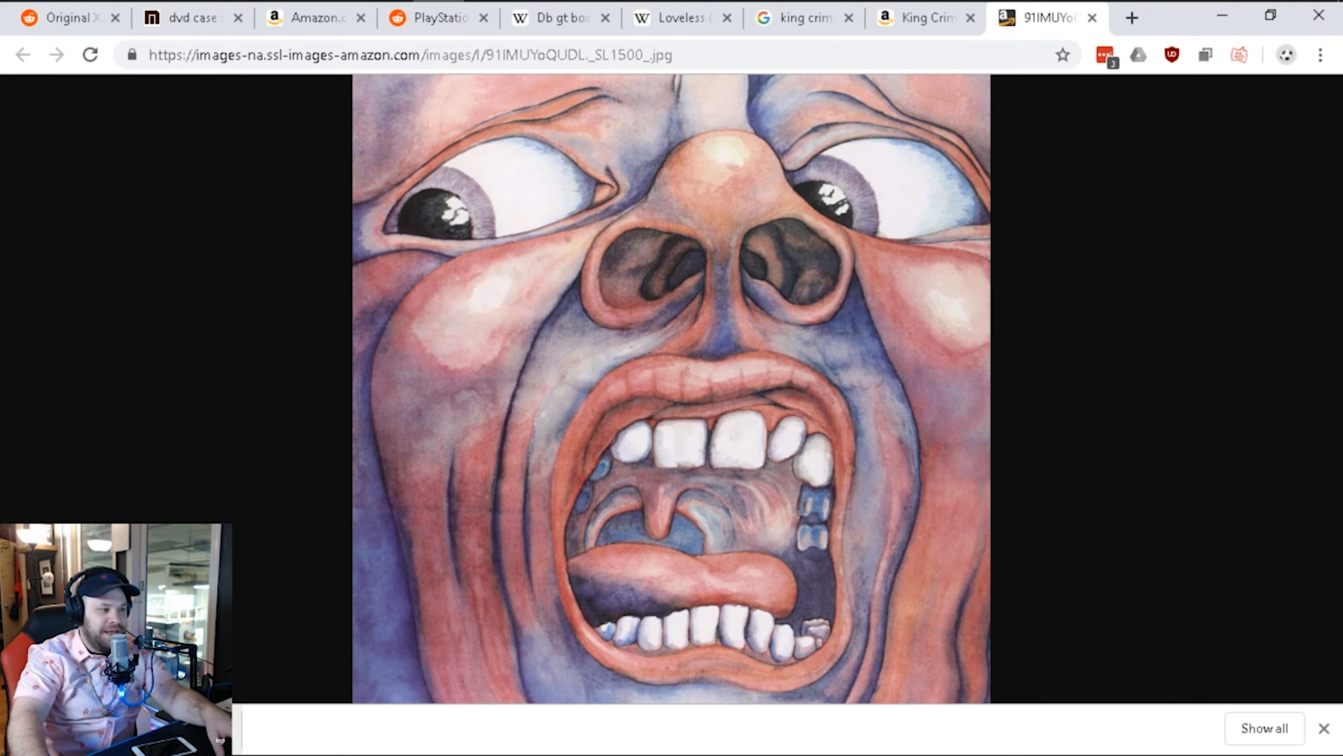
left_click(1254, 733)
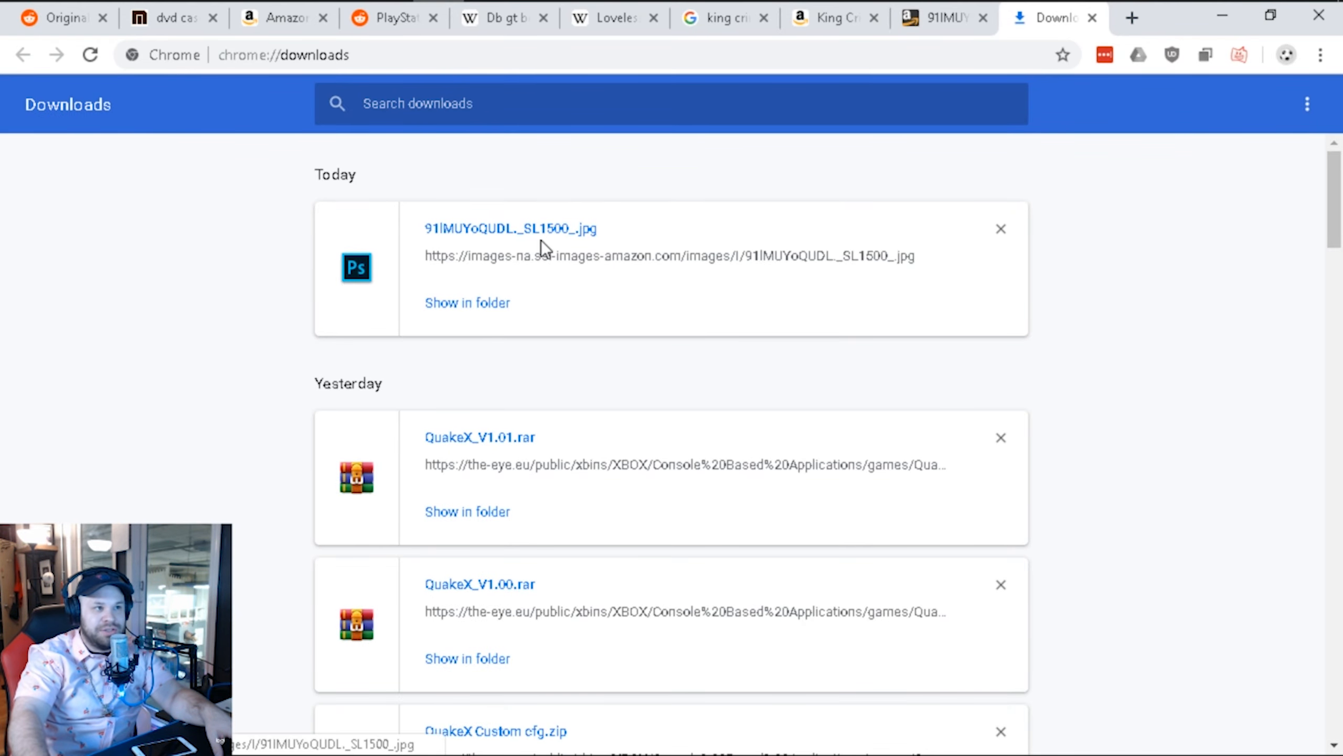
left_click(474, 303)
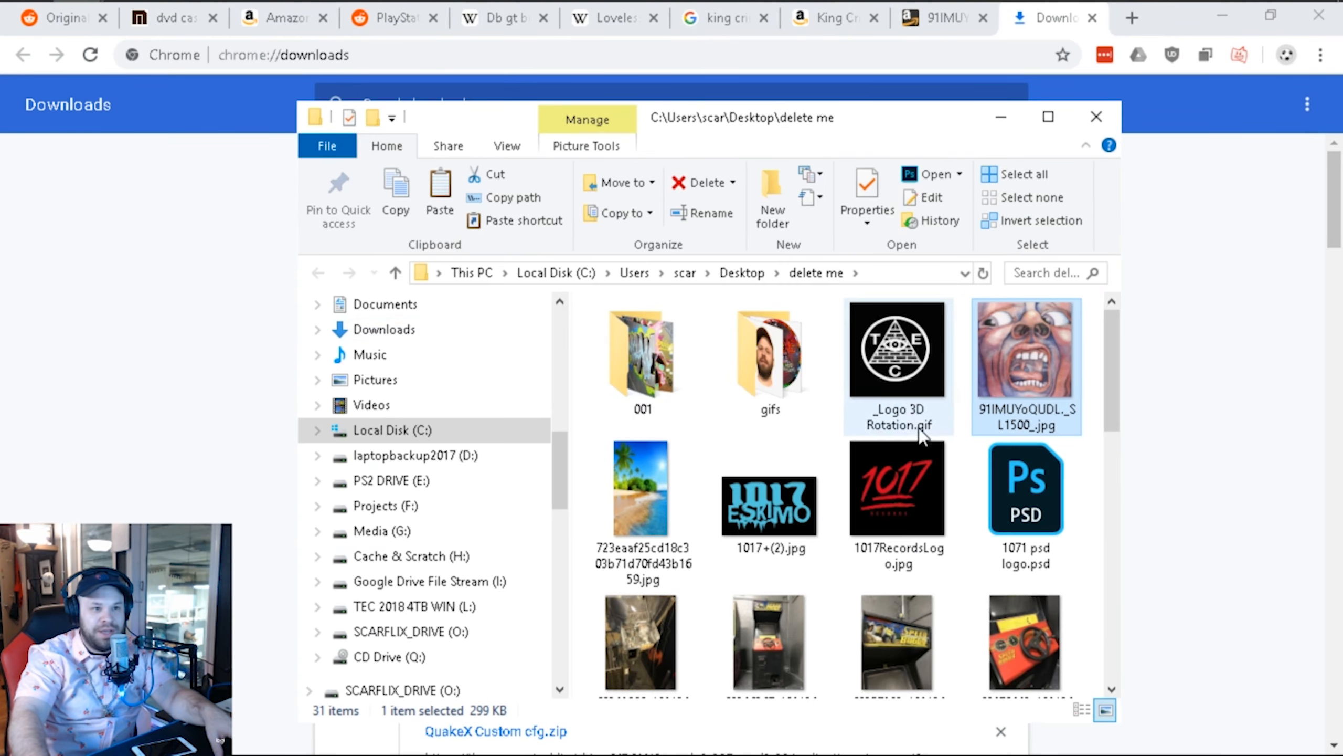
left_click_drag(1035, 353, 1022, 380)
key("alt+Tab")
key("alt+Tab")
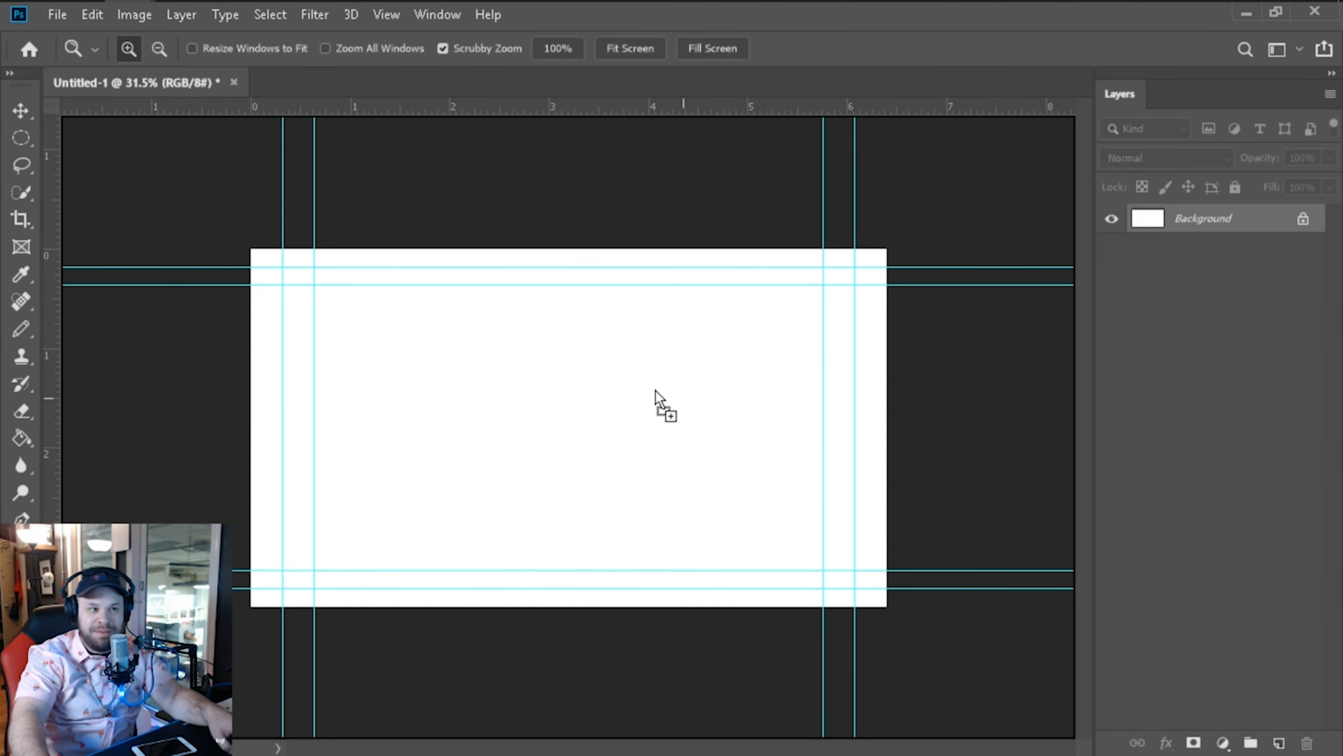
left_click_drag(655, 391, 606, 363)
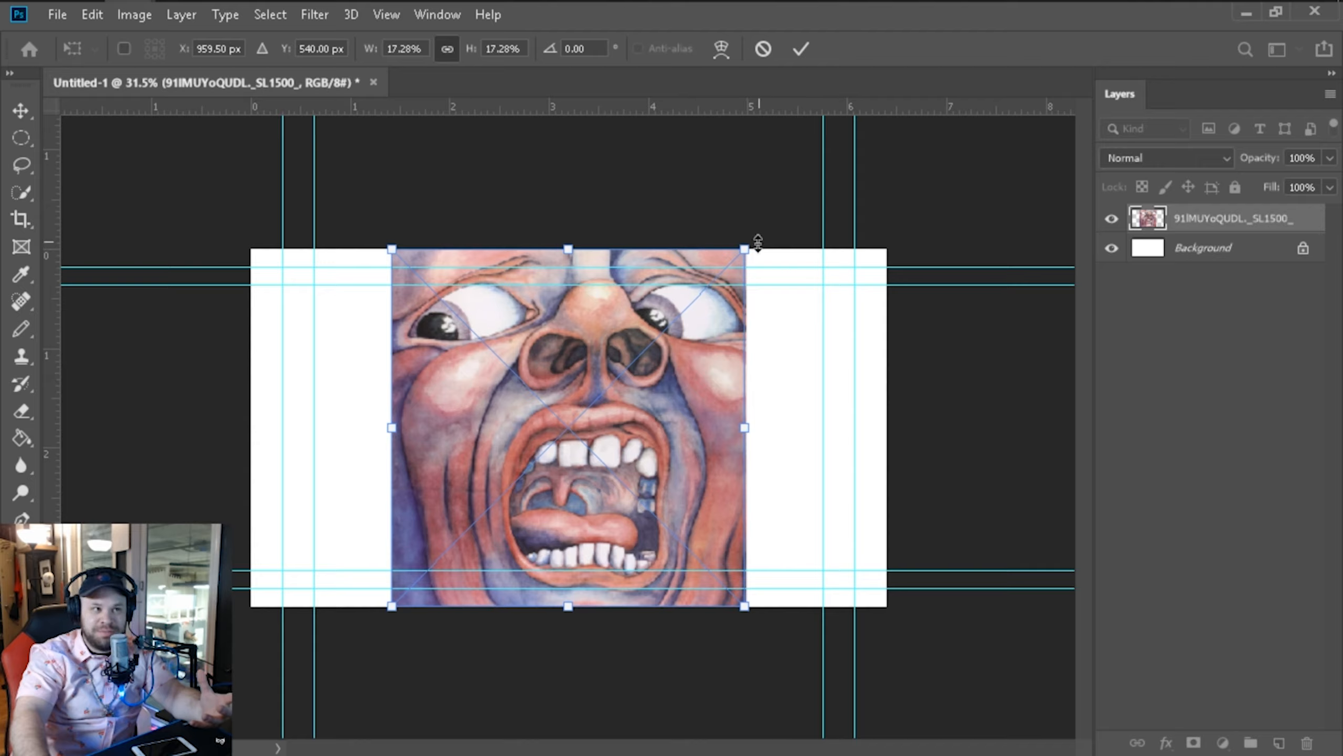
left_click_drag(746, 241, 656, 262)
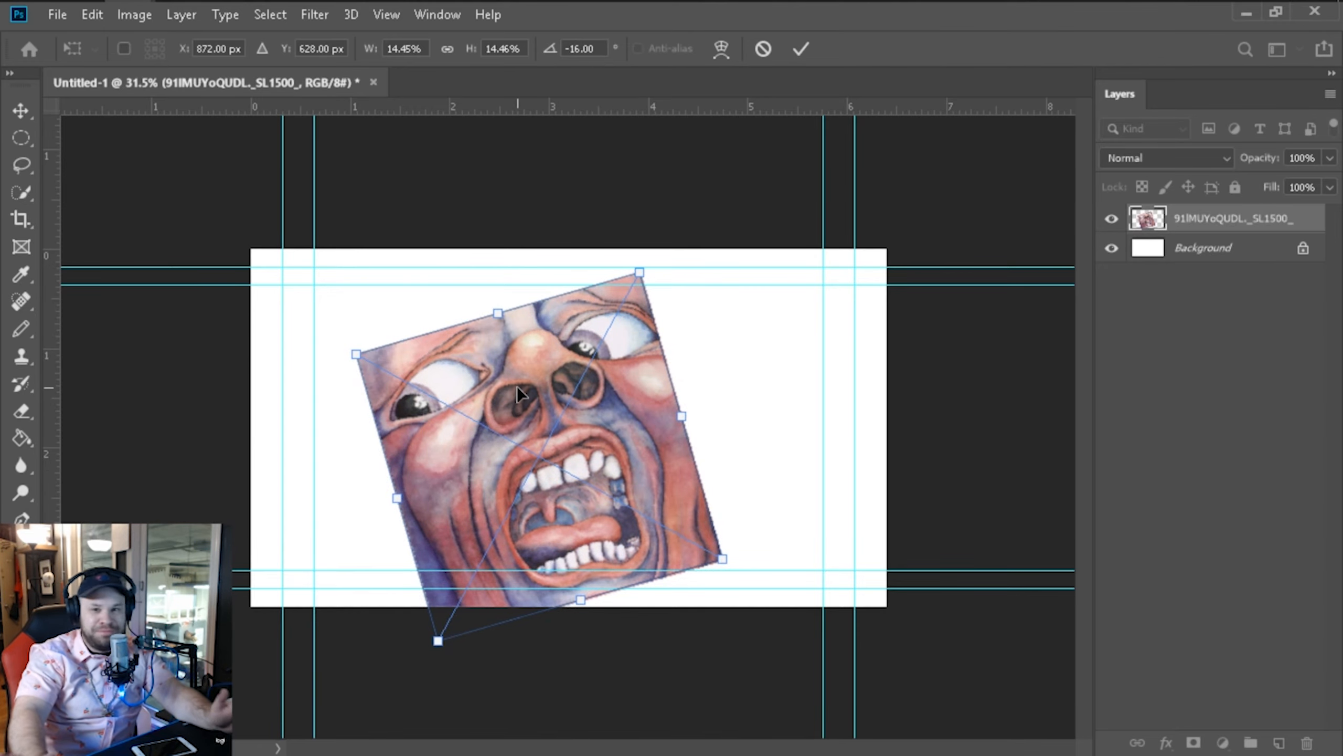
key("Escape")
Step: Place the downloaded album cover JPG from the "delete me" folder into the Photoshop document at its default size and position
key("alt+Tab")
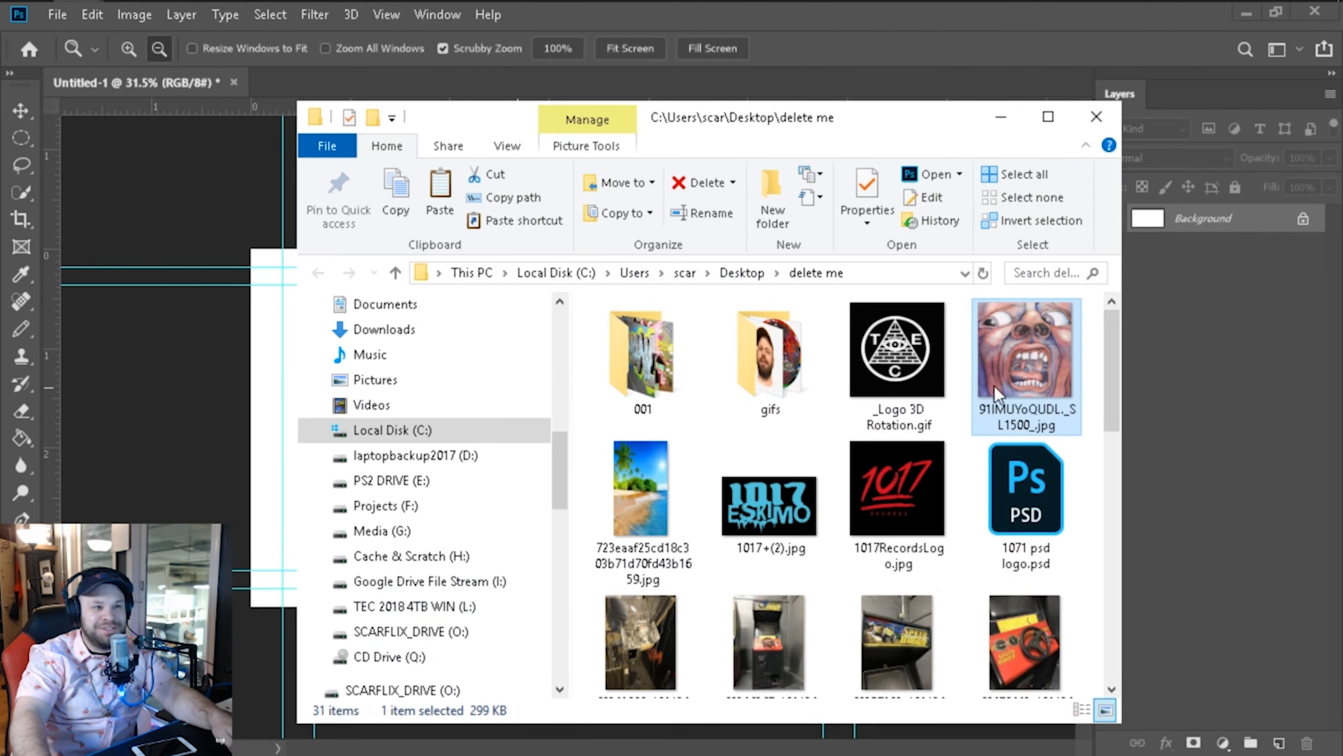
left_click_drag(995, 386, 778, 426)
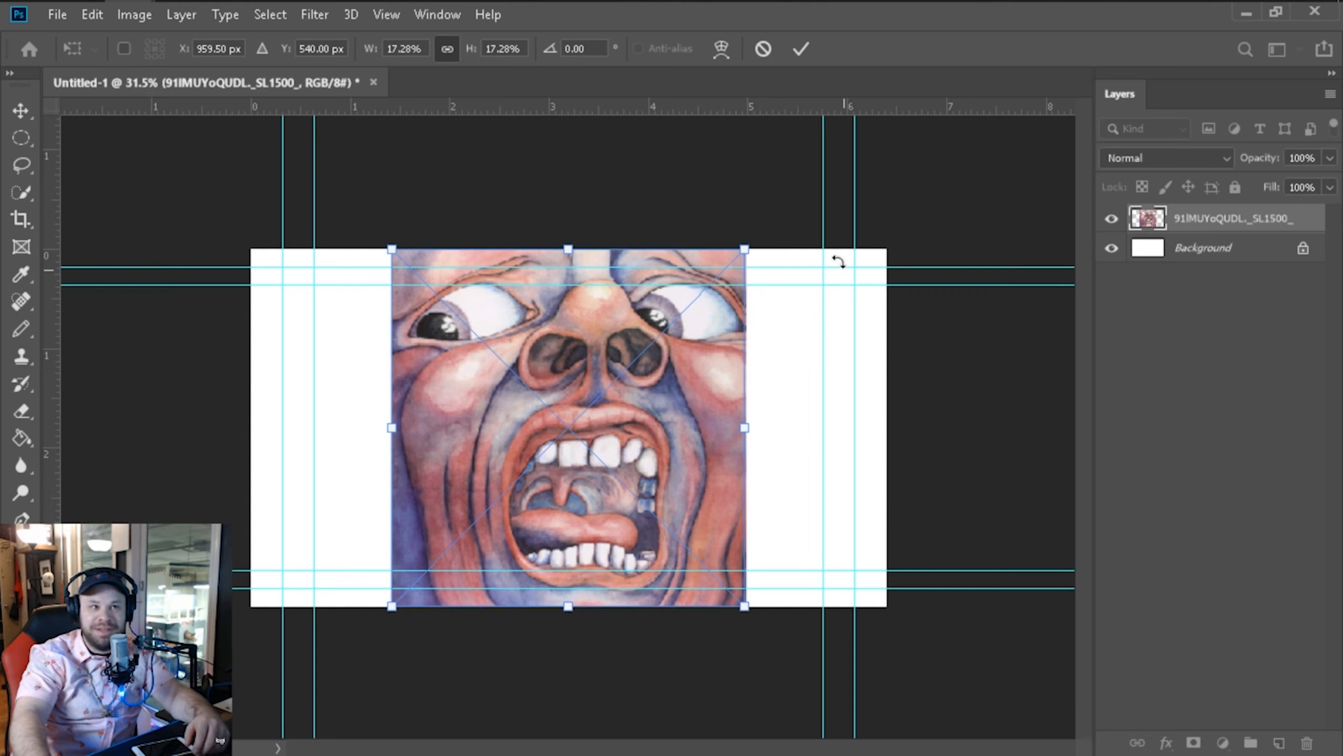
left_click(800, 51)
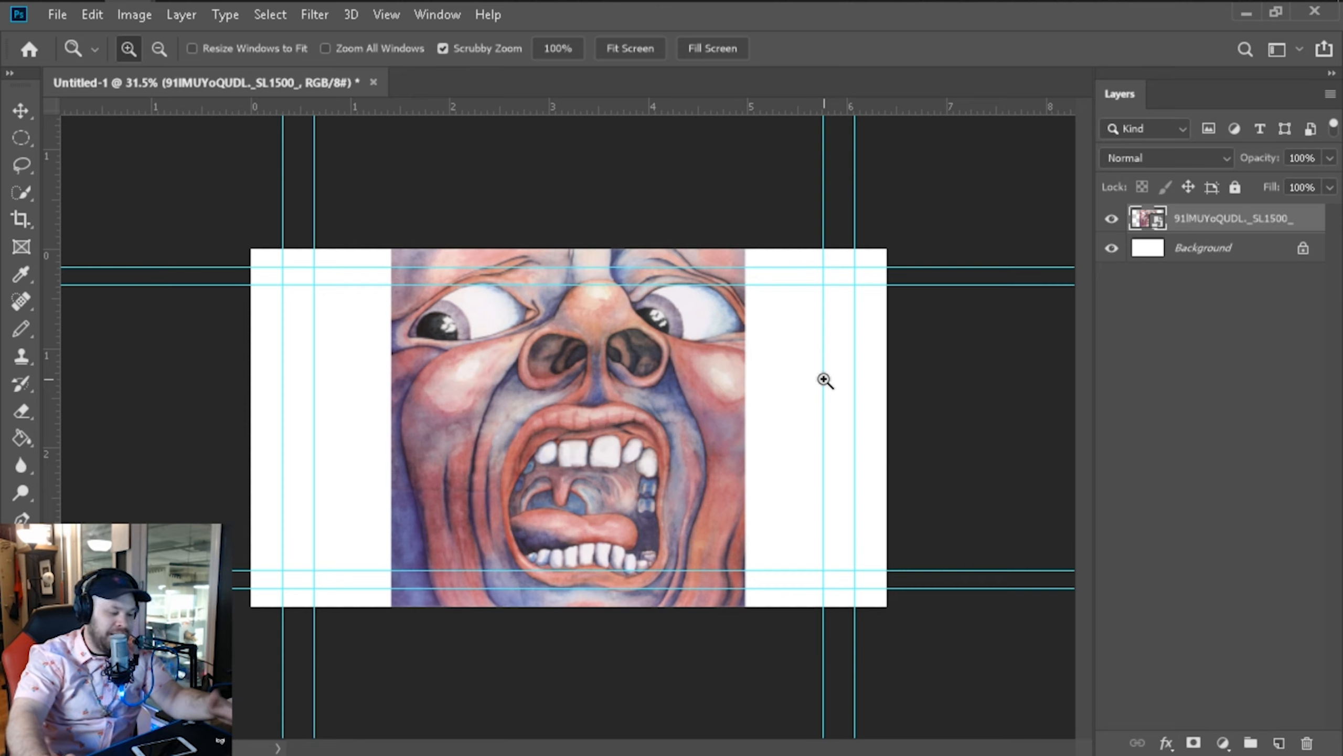
key("ctrl+t")
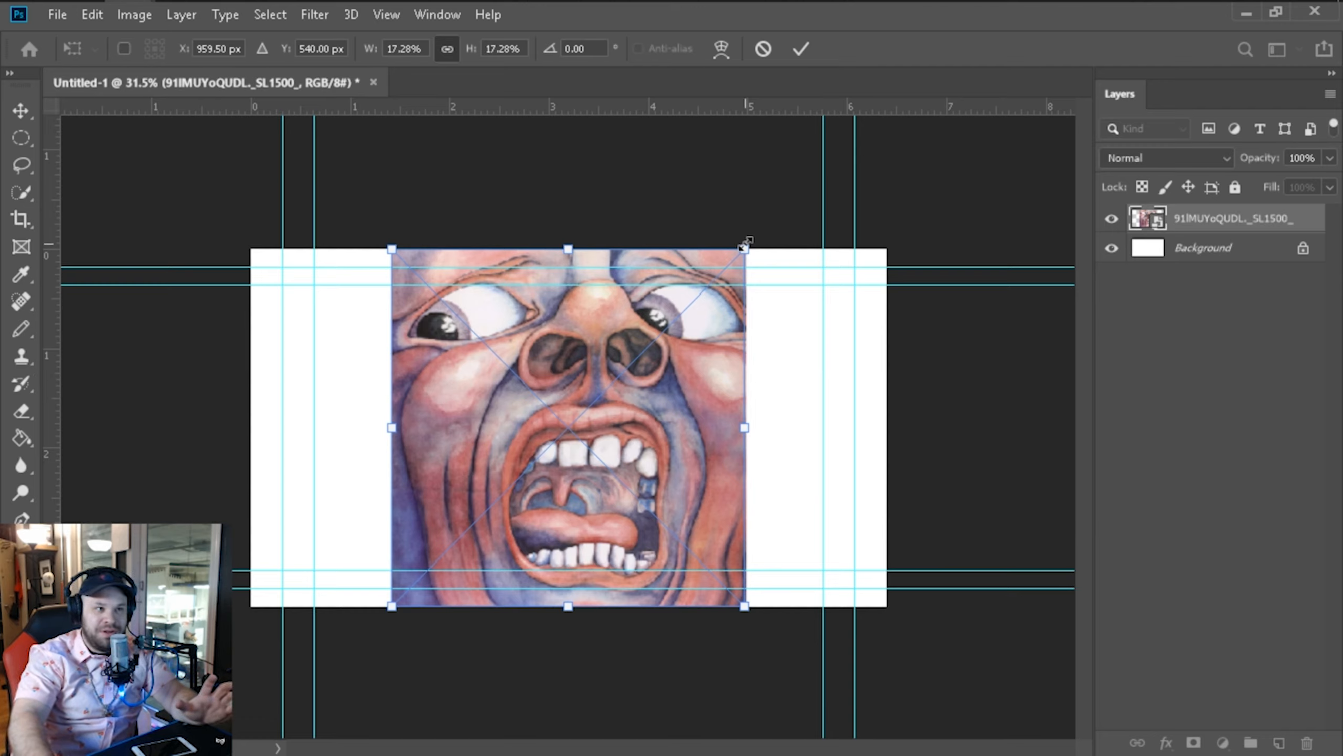
left_click_drag(746, 243, 826, 317)
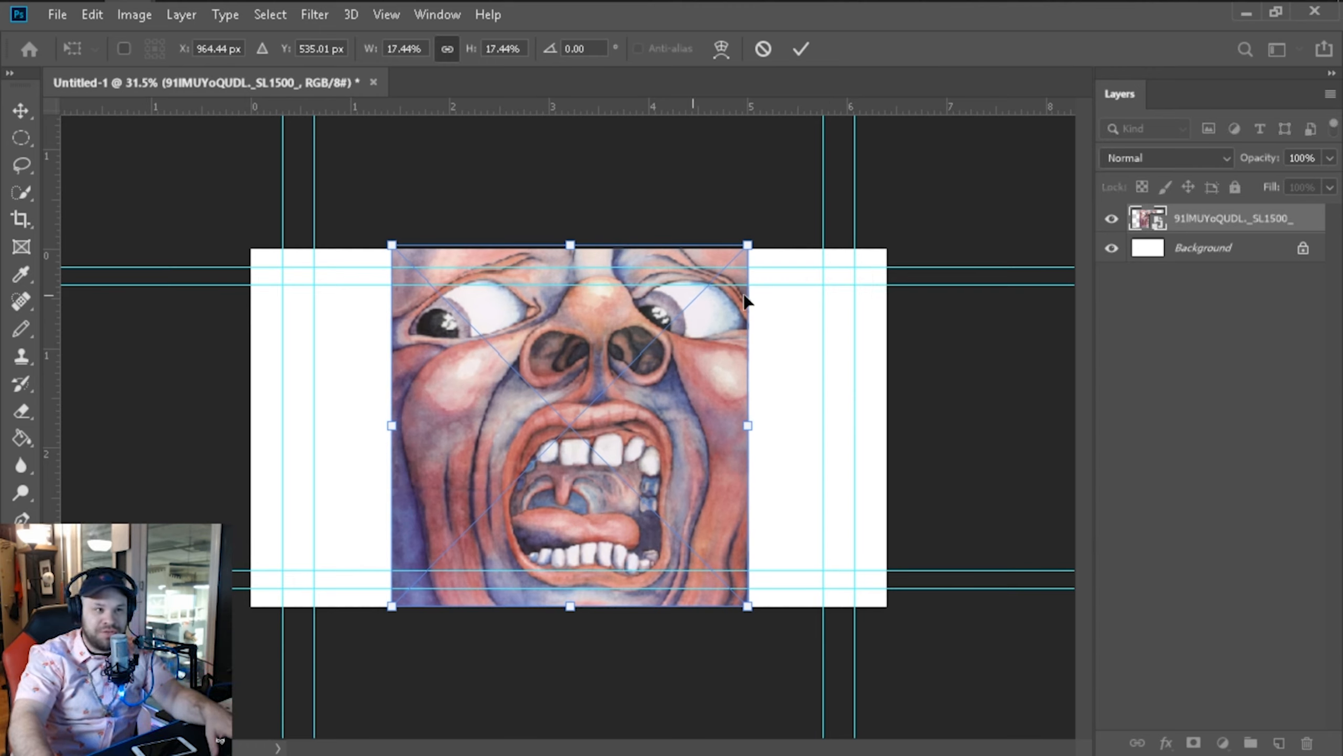
left_click_drag(747, 247, 643, 414)
key("Escape")
key("alt+Tab")
key("alt+Tab")
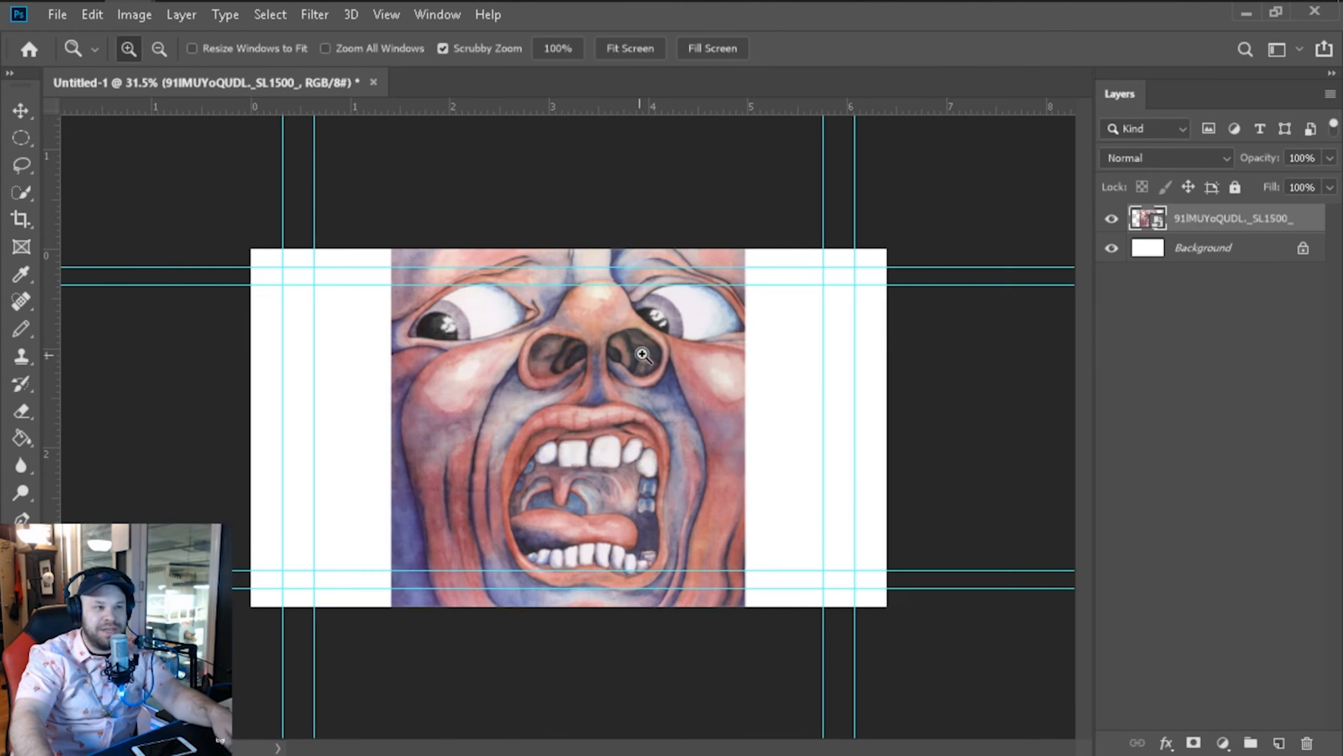
Step: Free-transform the album cover layer proportionally to about 31% so it spans the full canvas width
key("ctrl+t")
left_click_drag(698, 249, 923, 156)
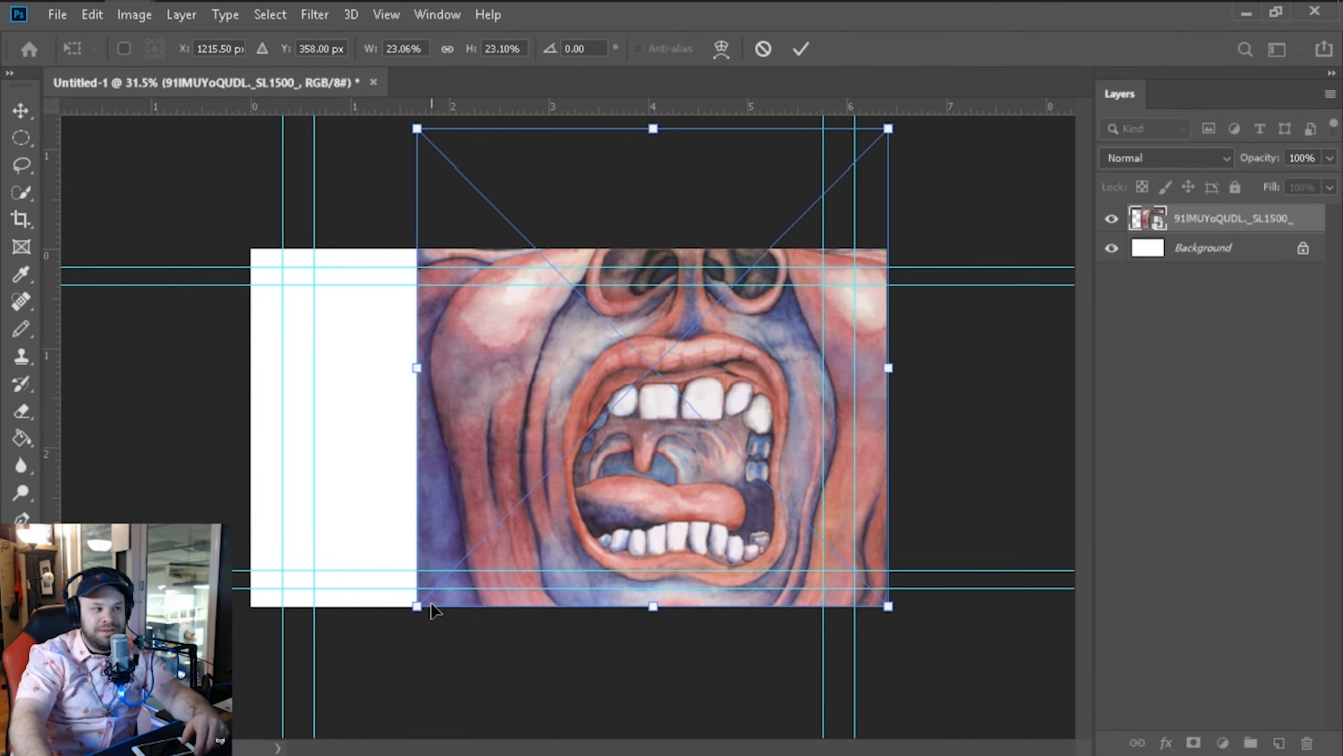
left_click_drag(431, 610, 250, 751)
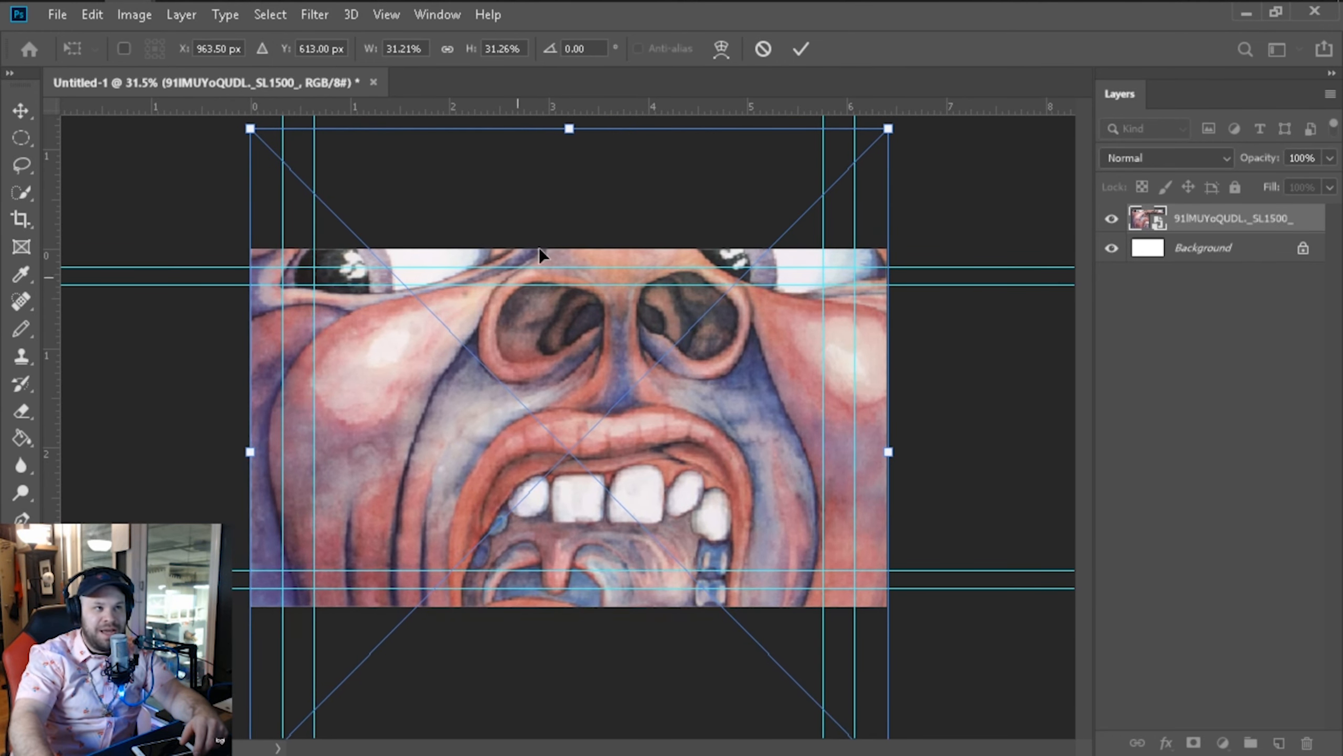
left_click(799, 50)
Step: Hide the guides over the document
key("z")
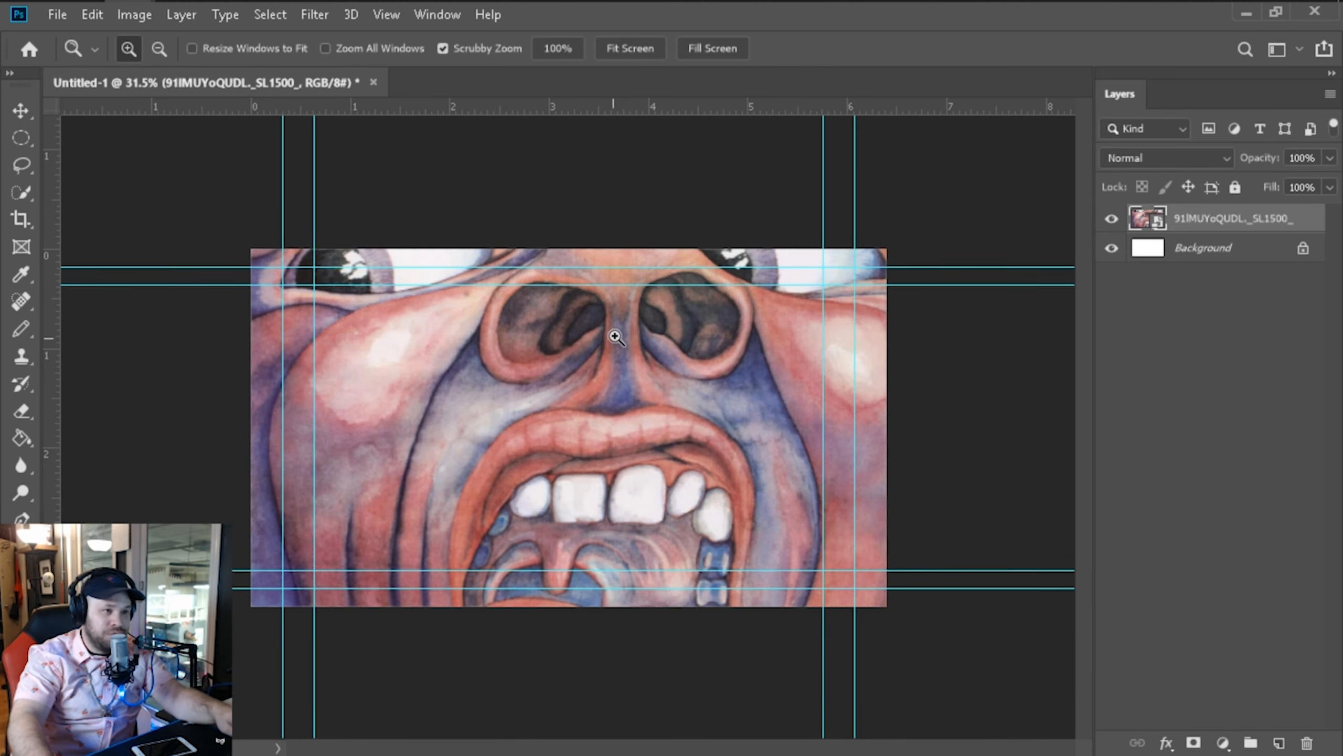
left_click_drag(622, 334, 572, 380)
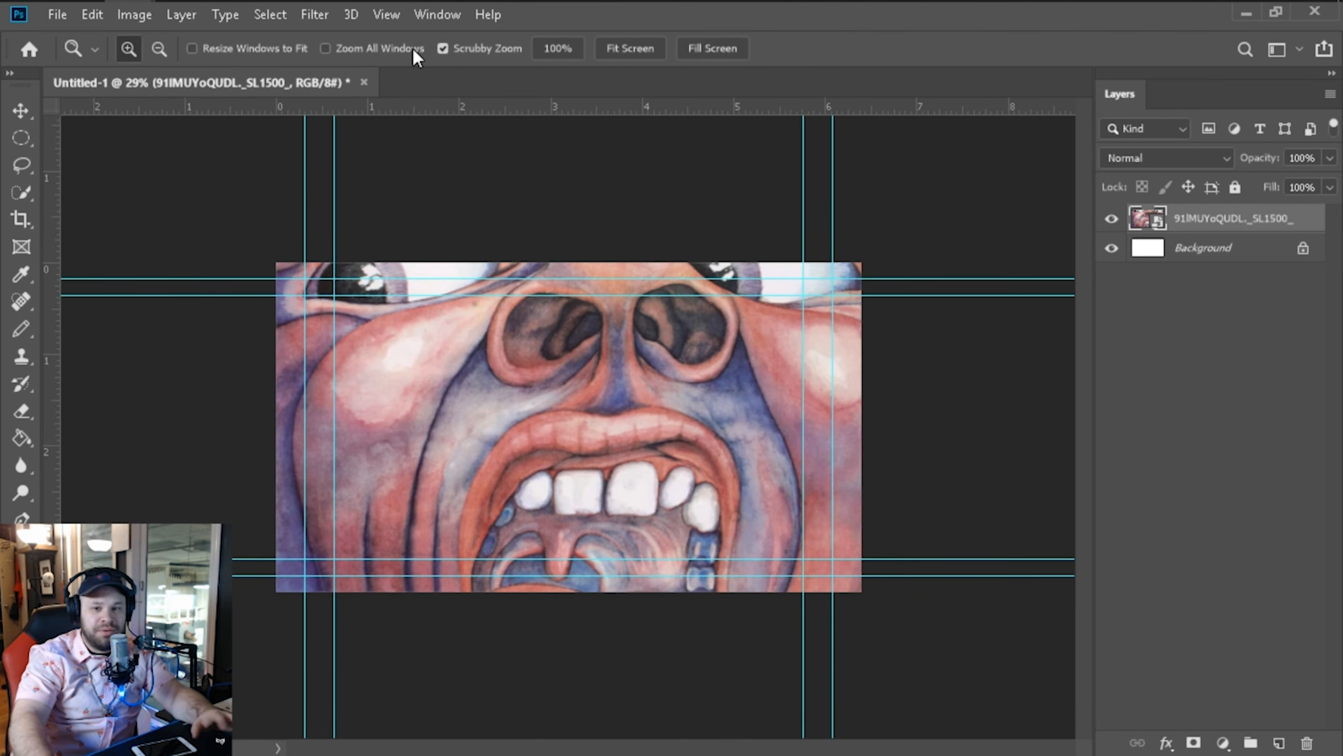
mouse_move(417, 2)
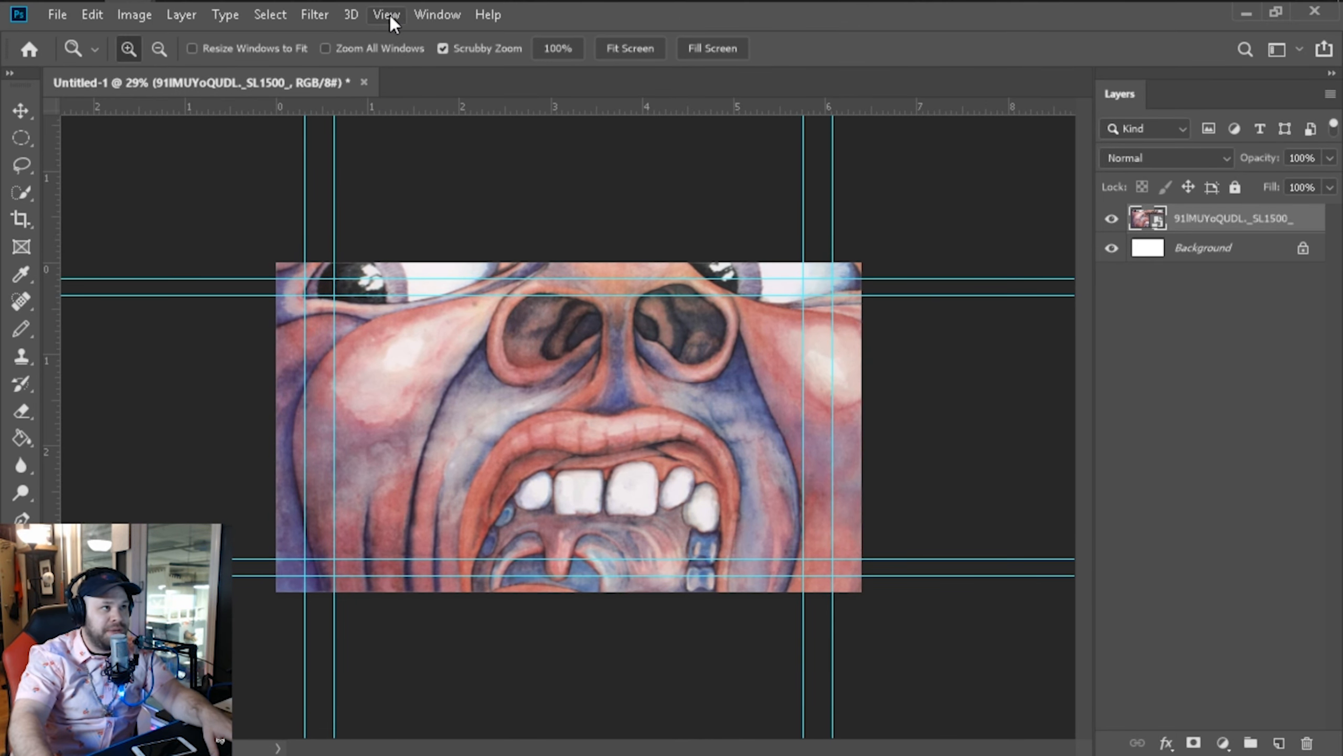
left_click(388, 16)
left_click(447, 377)
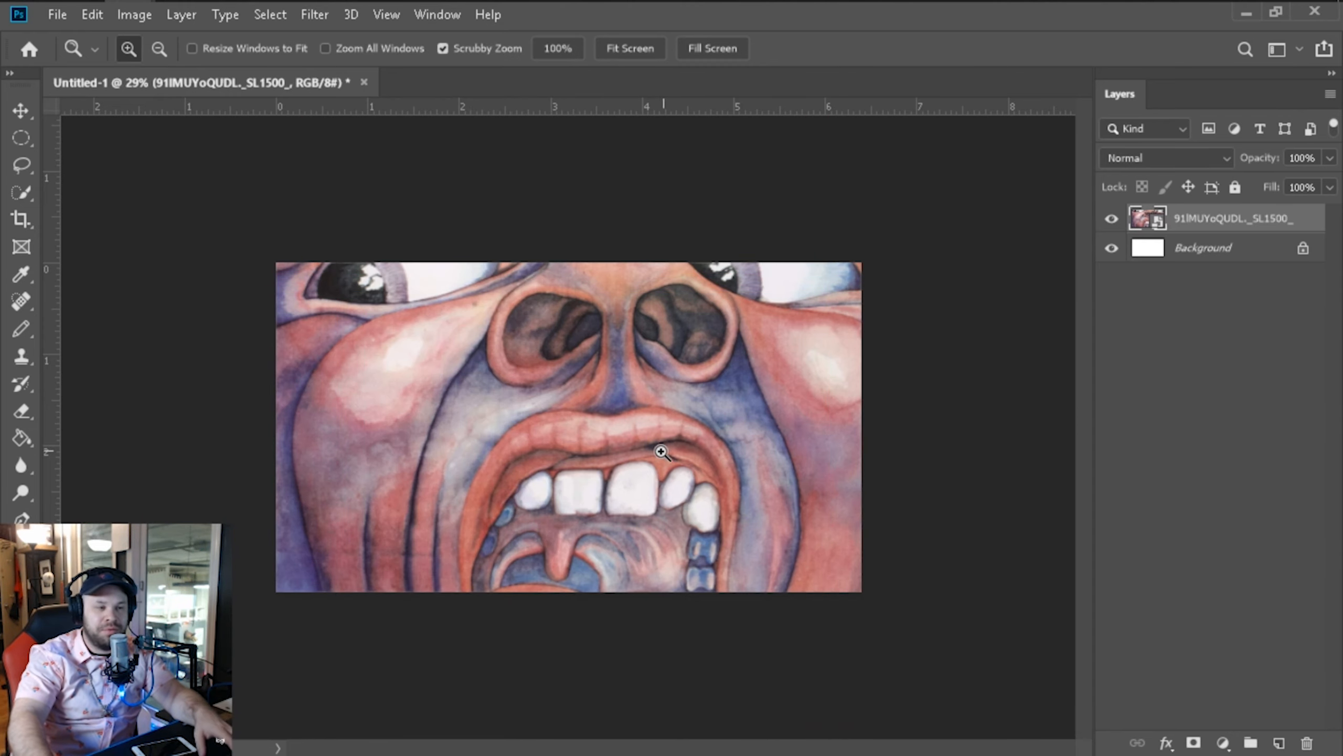
Step: Select the album cover layer and move it down with the Move tool so both eyes sit inside the canvas
left_click(1133, 252)
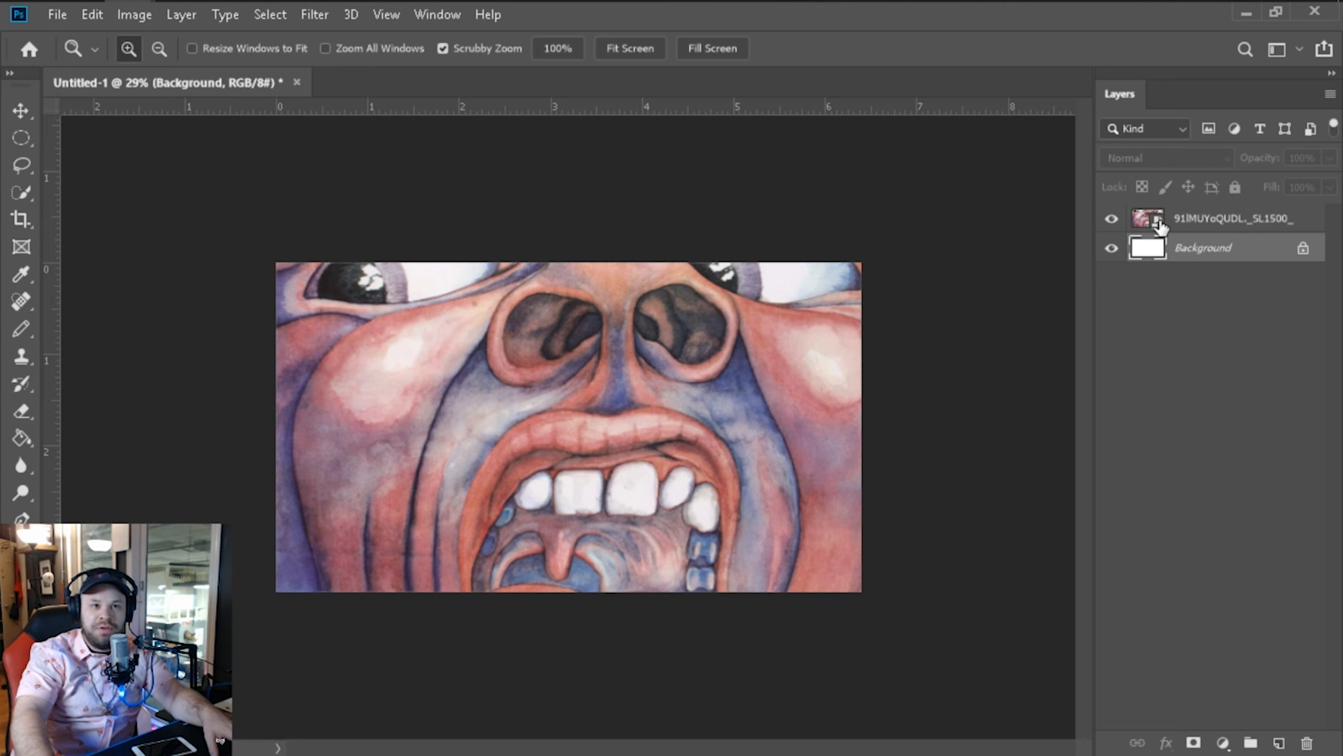
left_click(1155, 229)
left_click(1148, 253)
left_click(1156, 232)
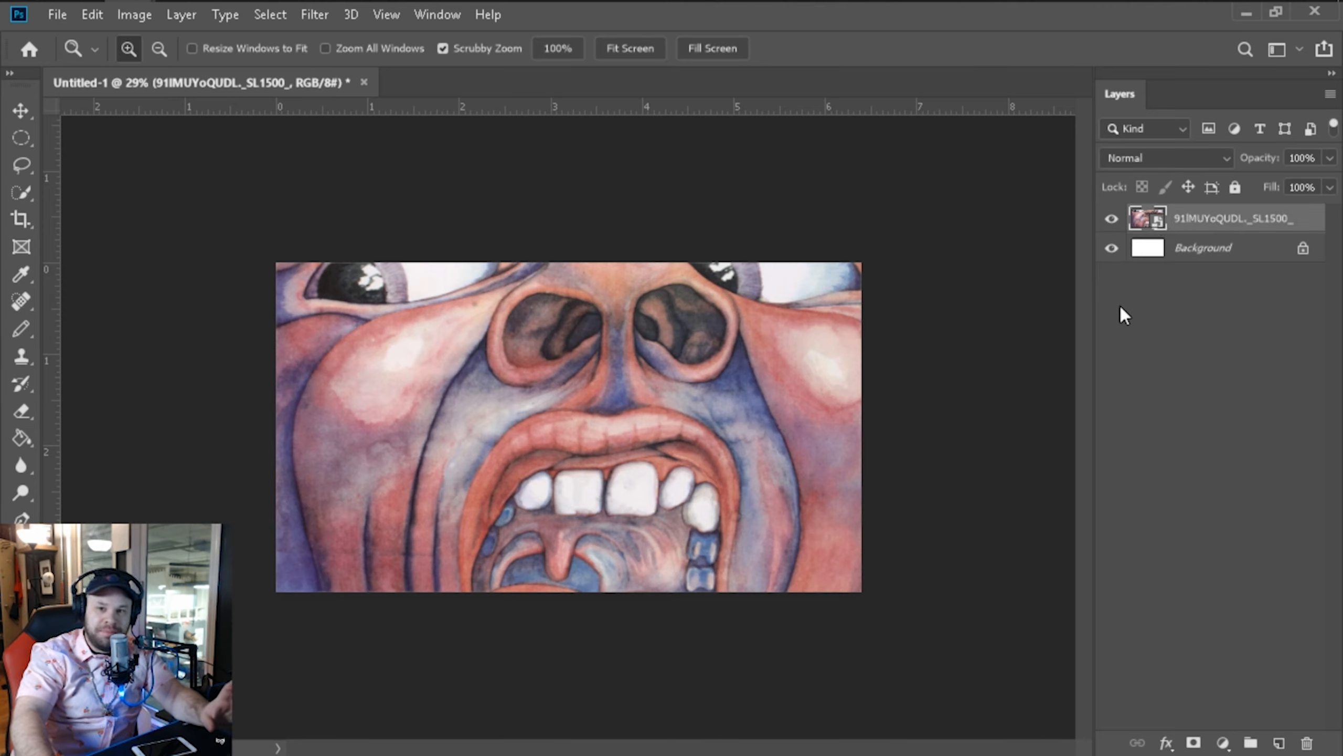
key("v")
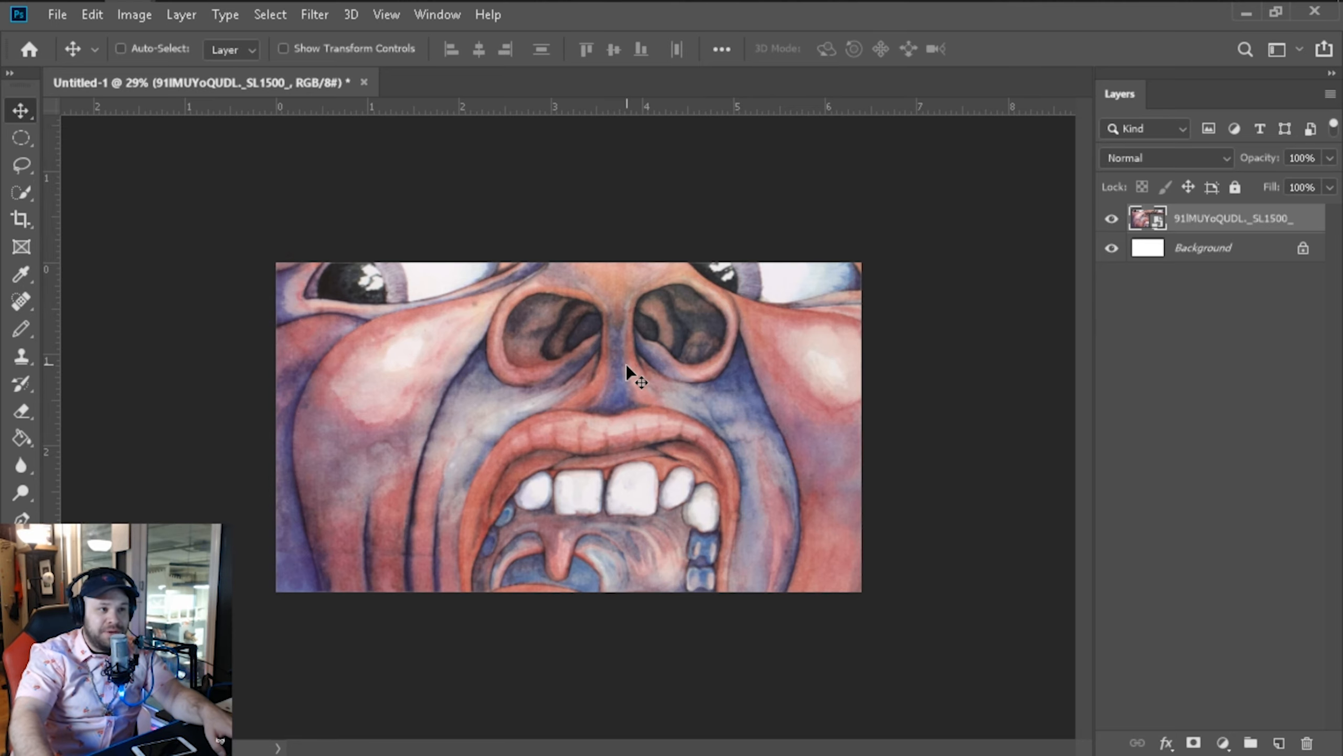
left_click_drag(626, 364, 602, 433)
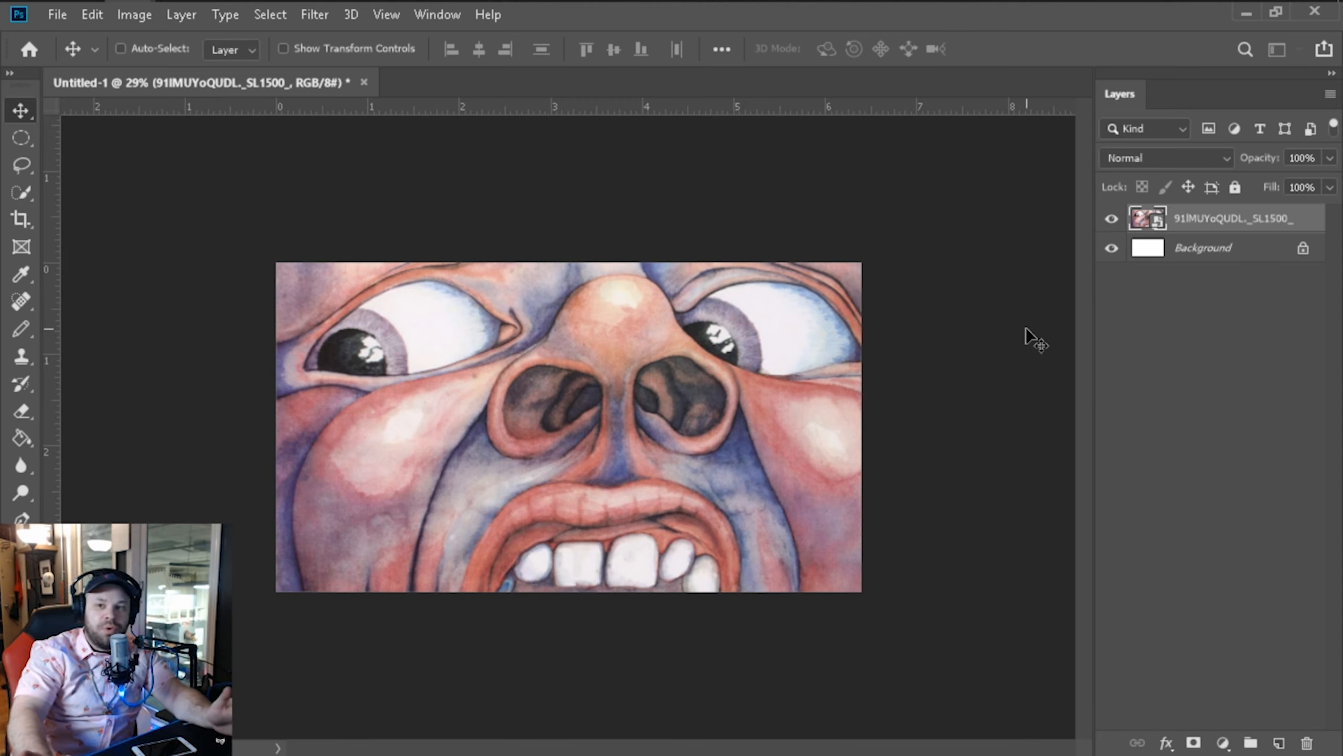
Step: Rename the placed album cover layer to "ALBUM ART BG LAYER"
double_click(1226, 227)
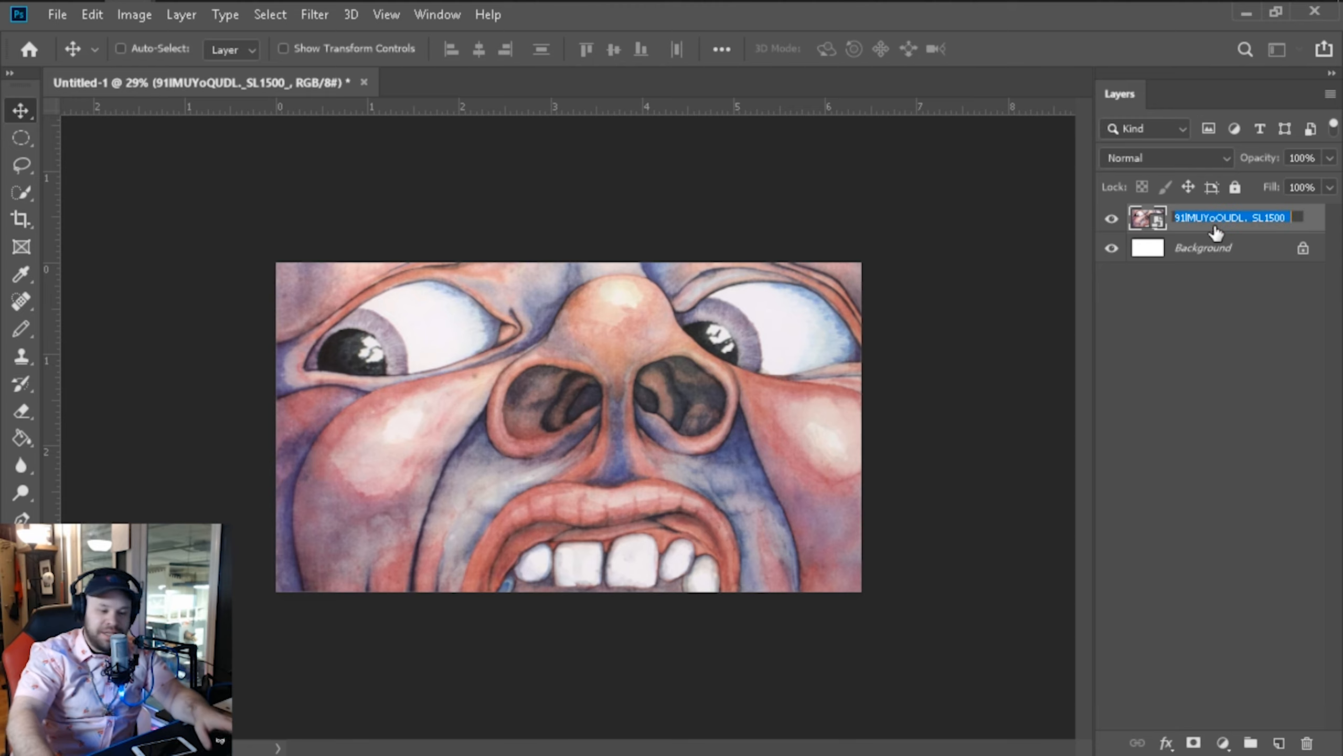
type("ALBUM ART B")
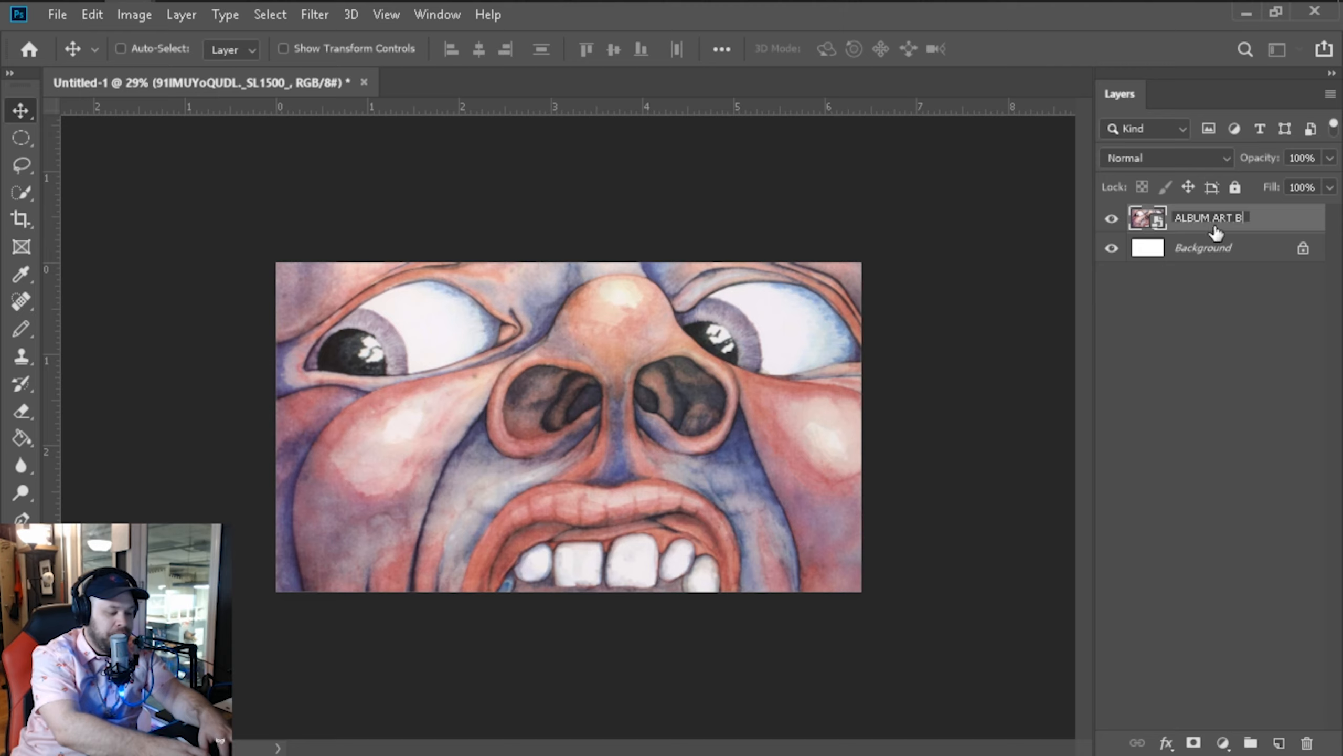
type("G LAYER")
key("Return")
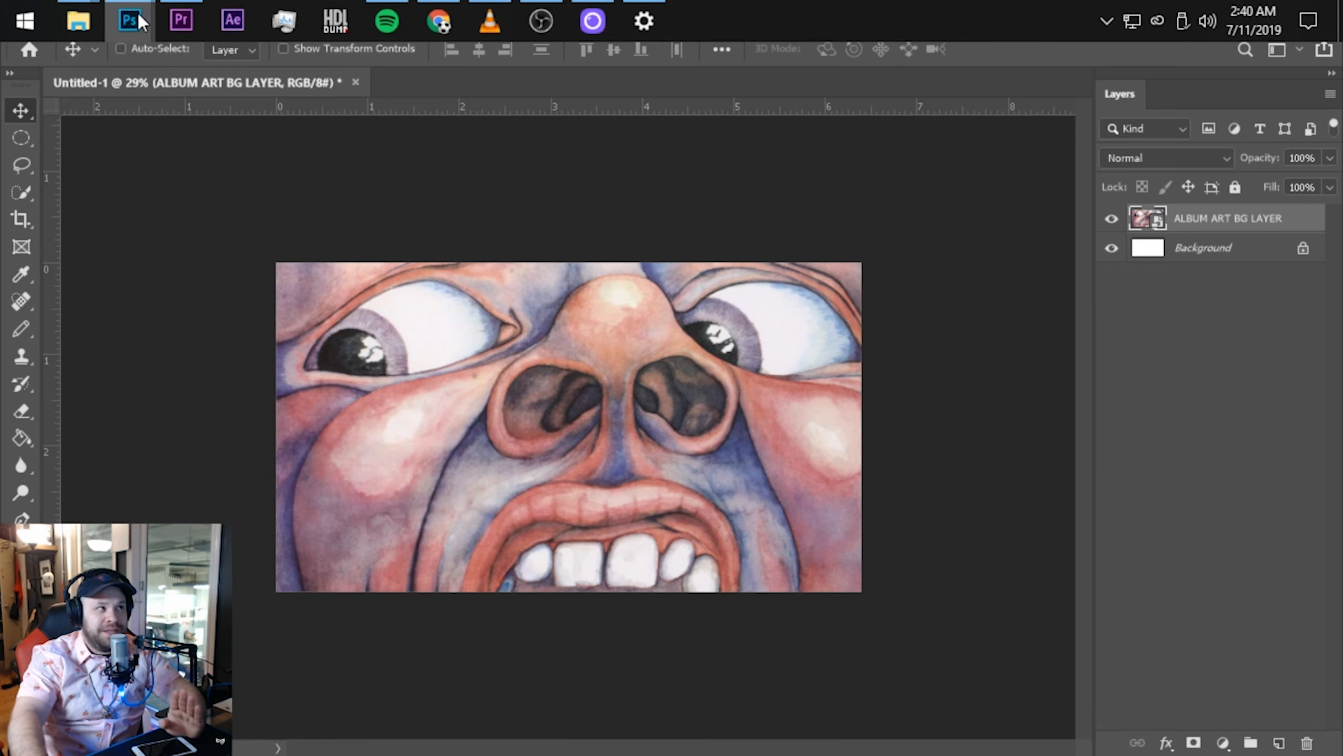
Step: Apply a Brightness/Contrast adjustment to the album art background layer, lowering both brightness and contrast
left_click(135, 16)
mouse_move(153, 39)
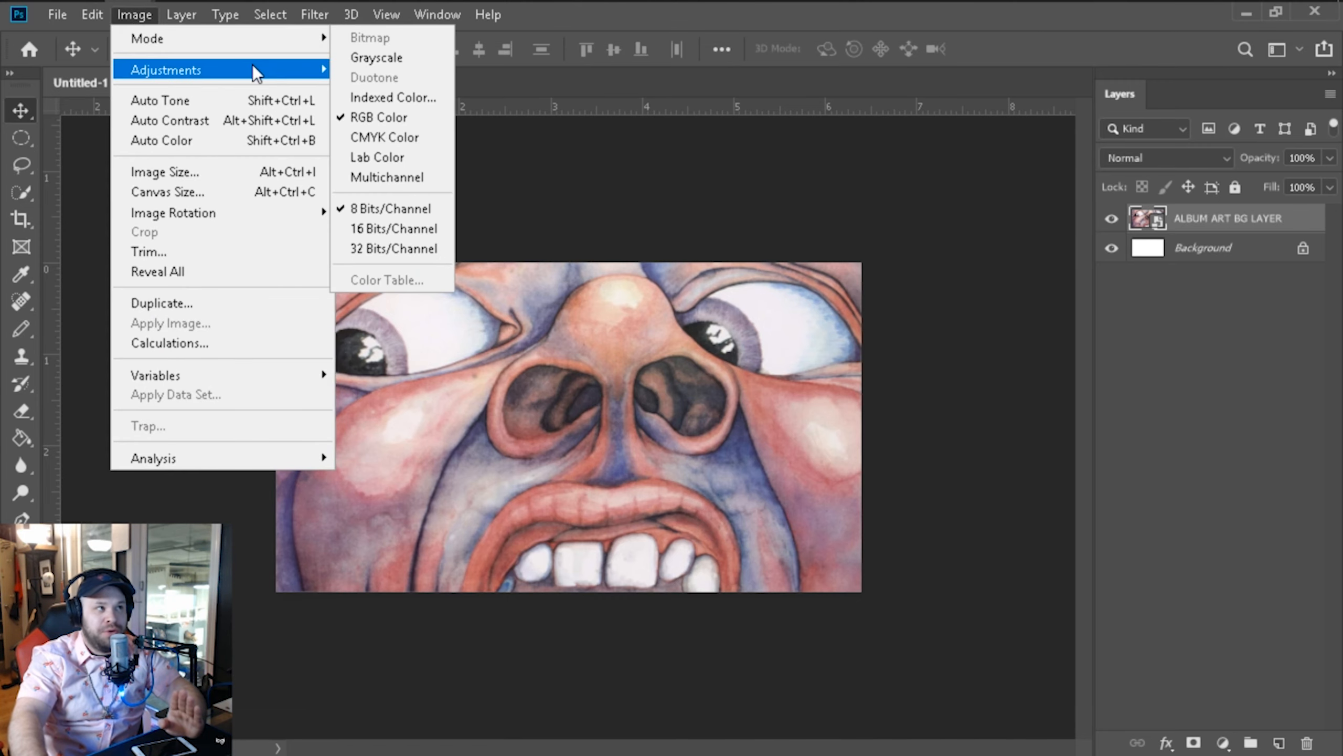
mouse_move(252, 67)
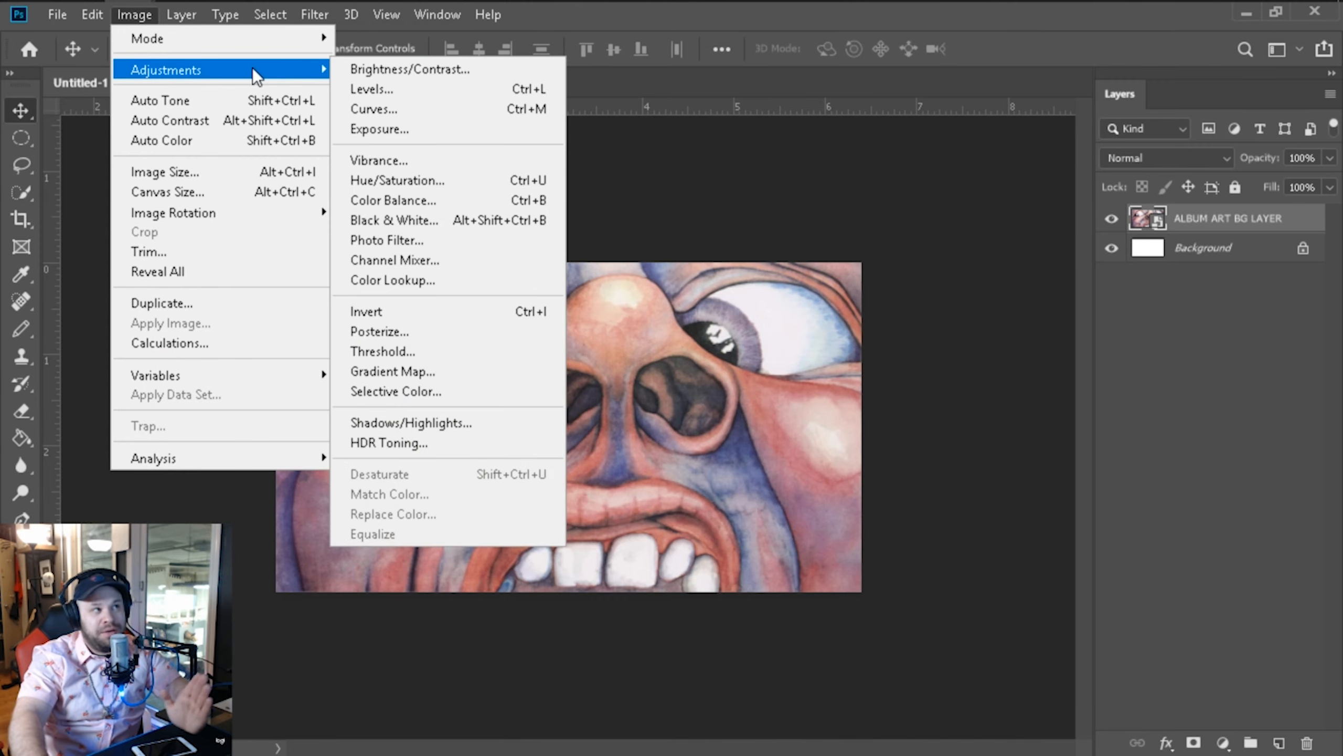
left_click(393, 71)
left_click_drag(602, 235, 580, 235)
left_click_drag(594, 284, 573, 235)
left_click(782, 206)
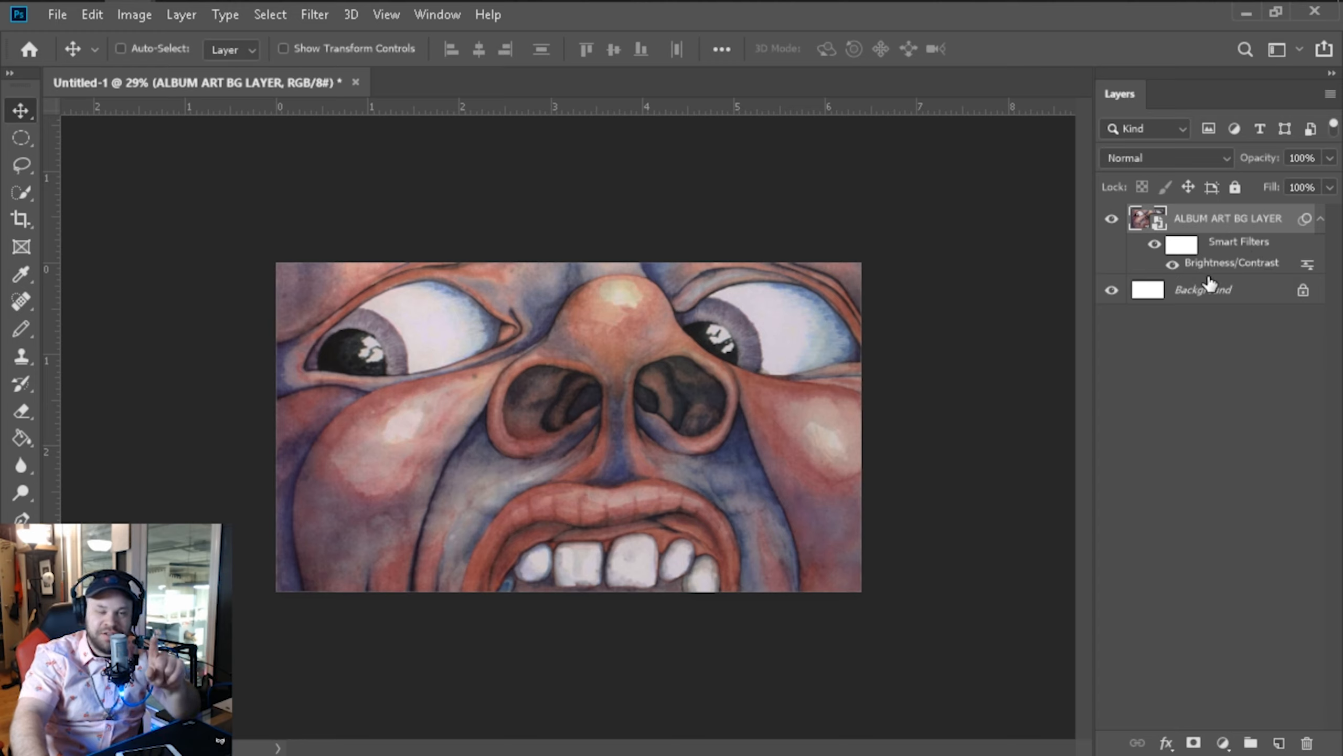
Step: Compare the background image with and without its Brightness/Contrast smart filter, leaving the filter on
left_click(1172, 265)
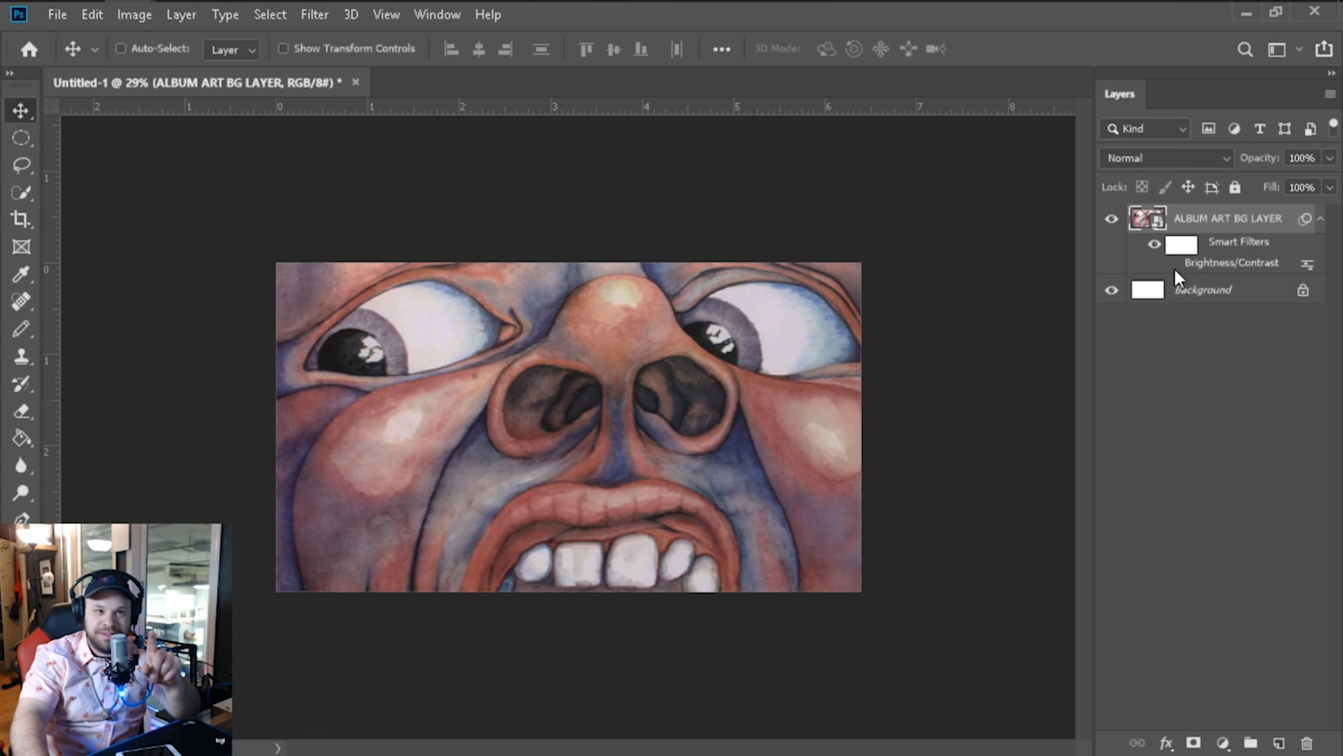
left_click(1168, 262)
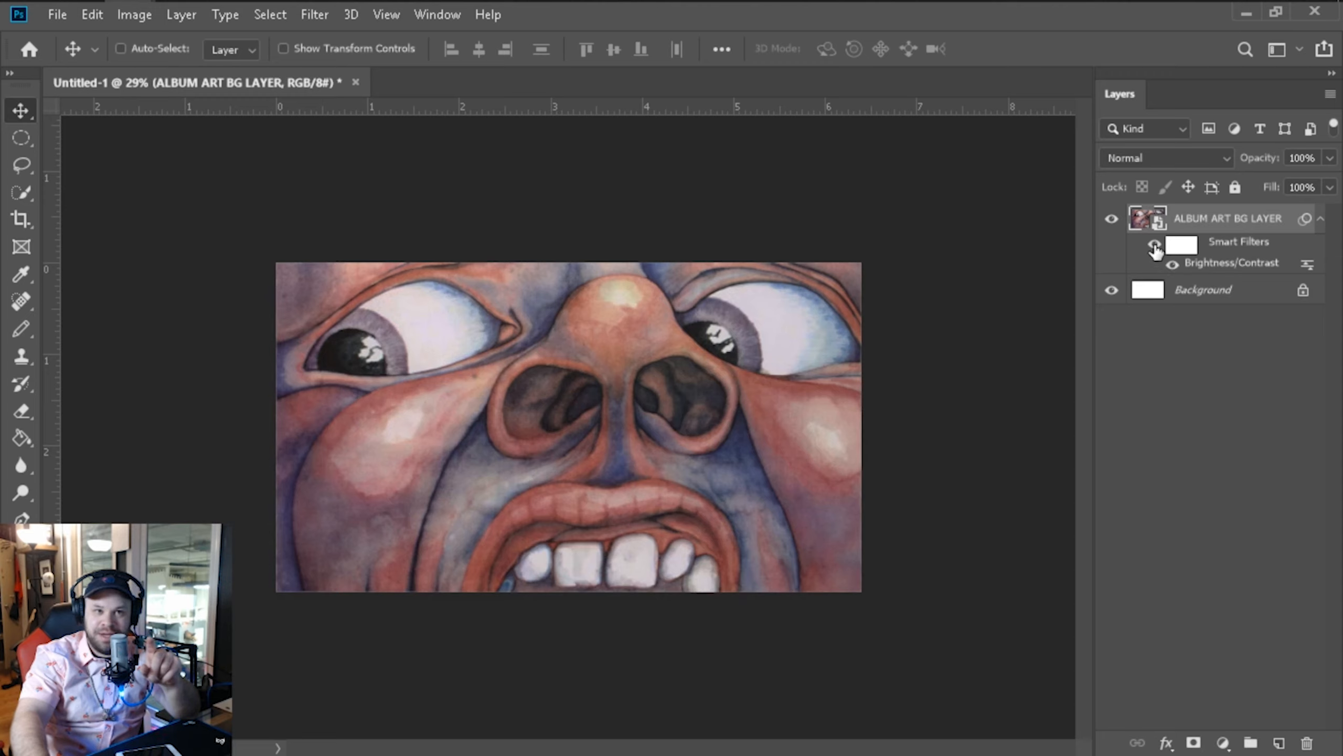
left_click(1167, 262)
left_click(1167, 262)
left_click(1172, 263)
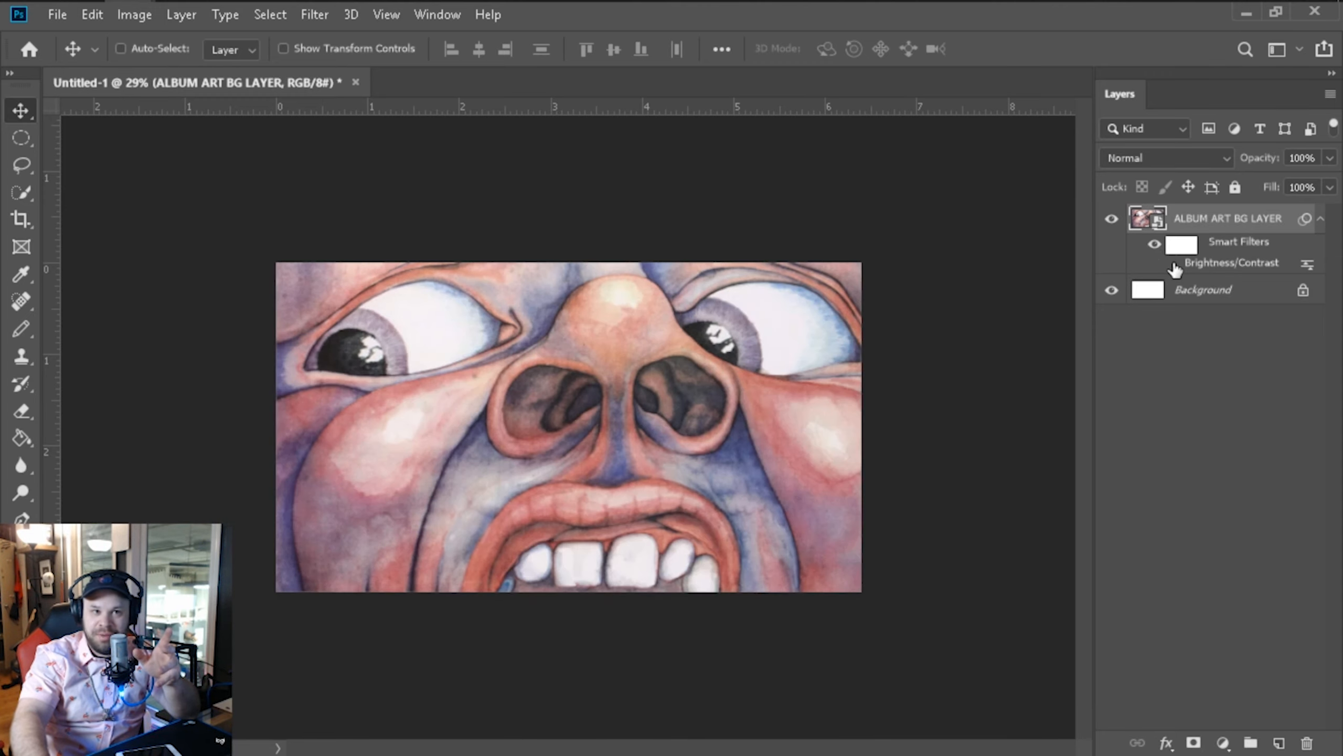
left_click(1172, 264)
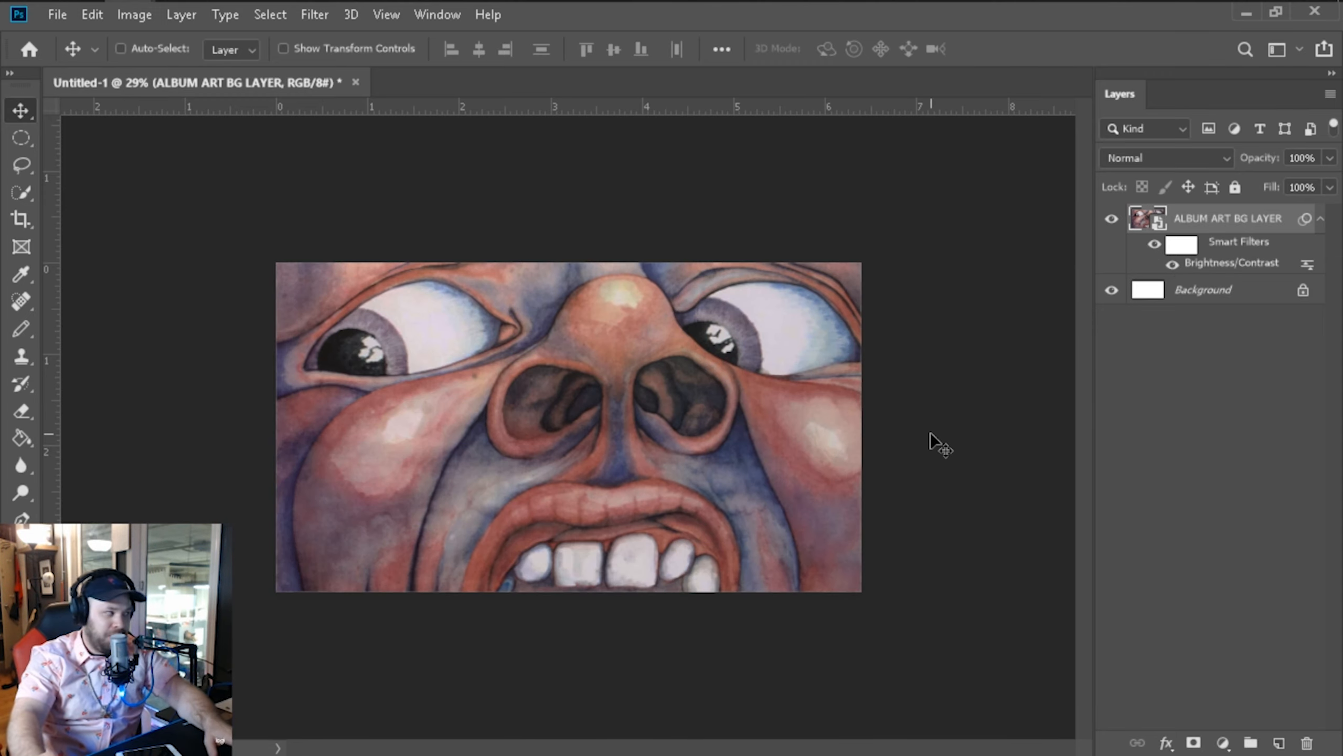
Step: Place the album cover JPG a second time as a new layer at its default size and position
key("alt+Tab")
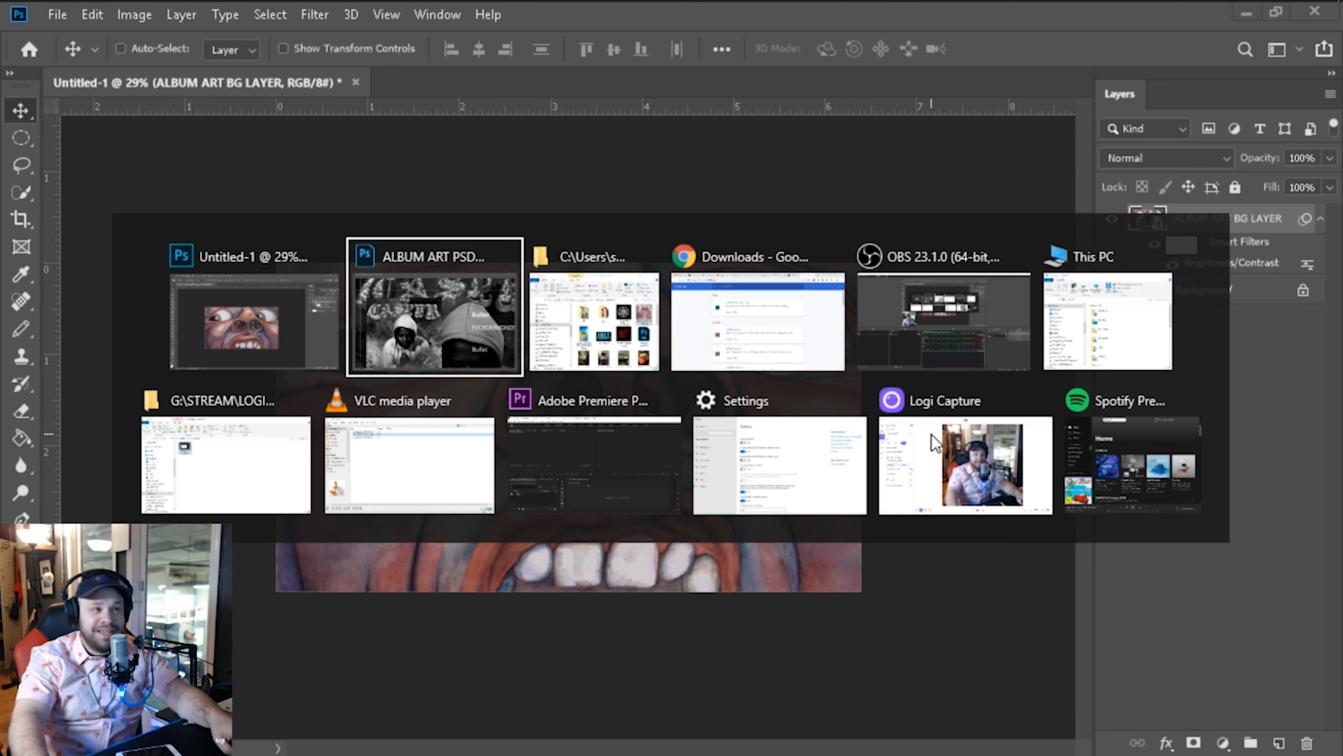
key("alt+Tab")
left_click_drag(1014, 340, 877, 397)
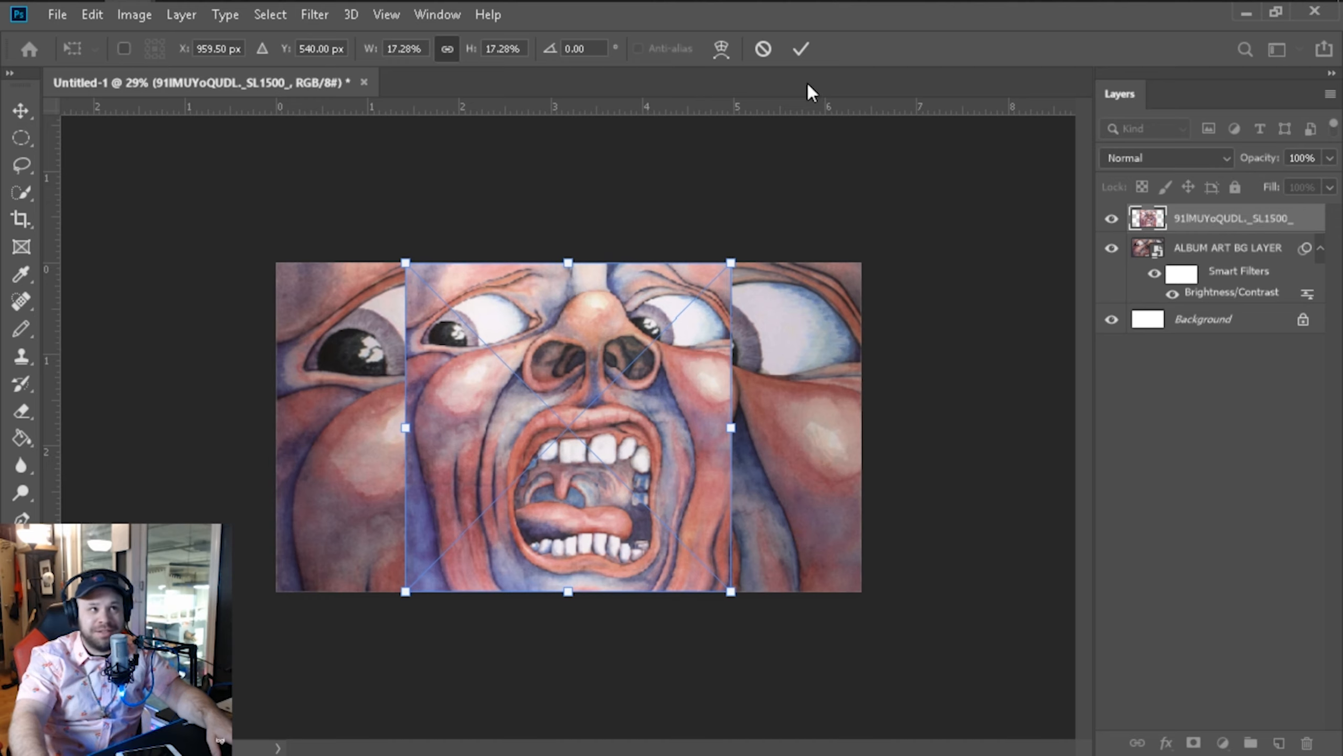
left_click(798, 48)
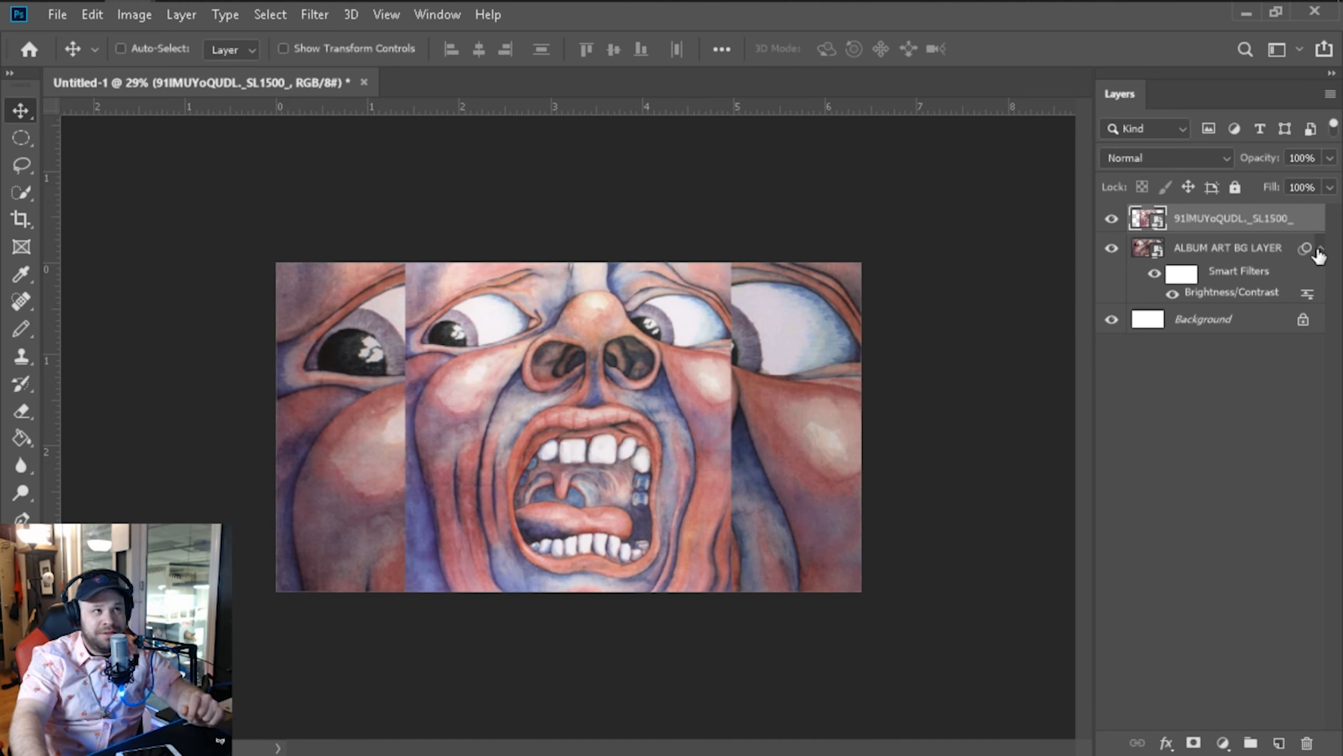
Step: Rename the second album cover layer to "SMALLER ALBUM ART"
double_click(1229, 221)
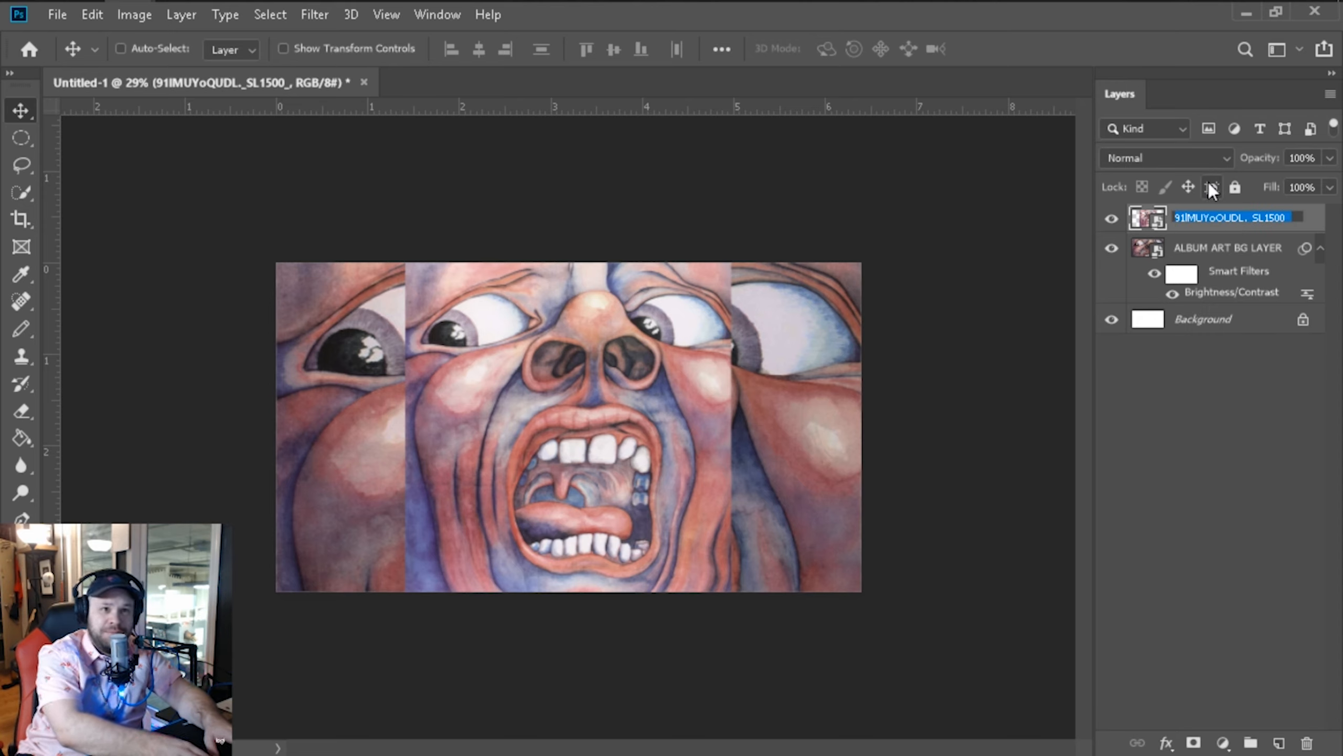
type("SMALLER")
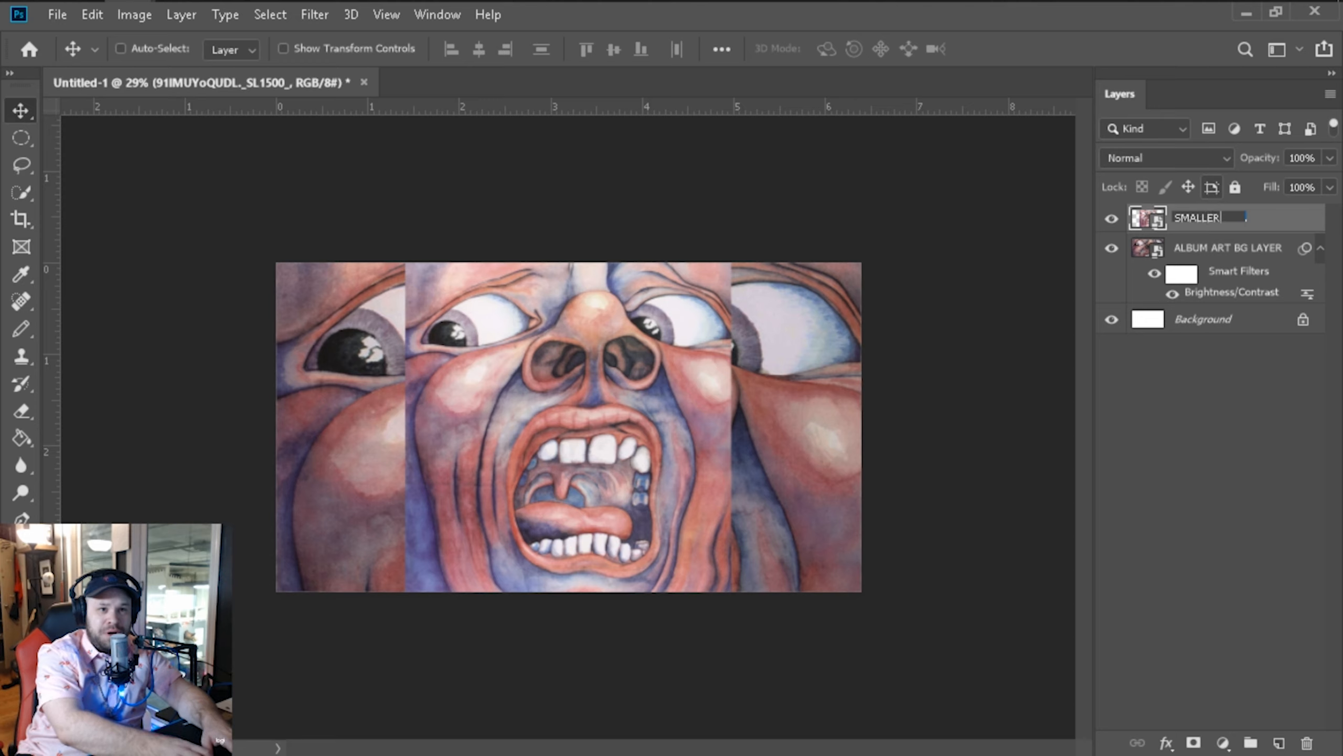
type(" ALBUM ART")
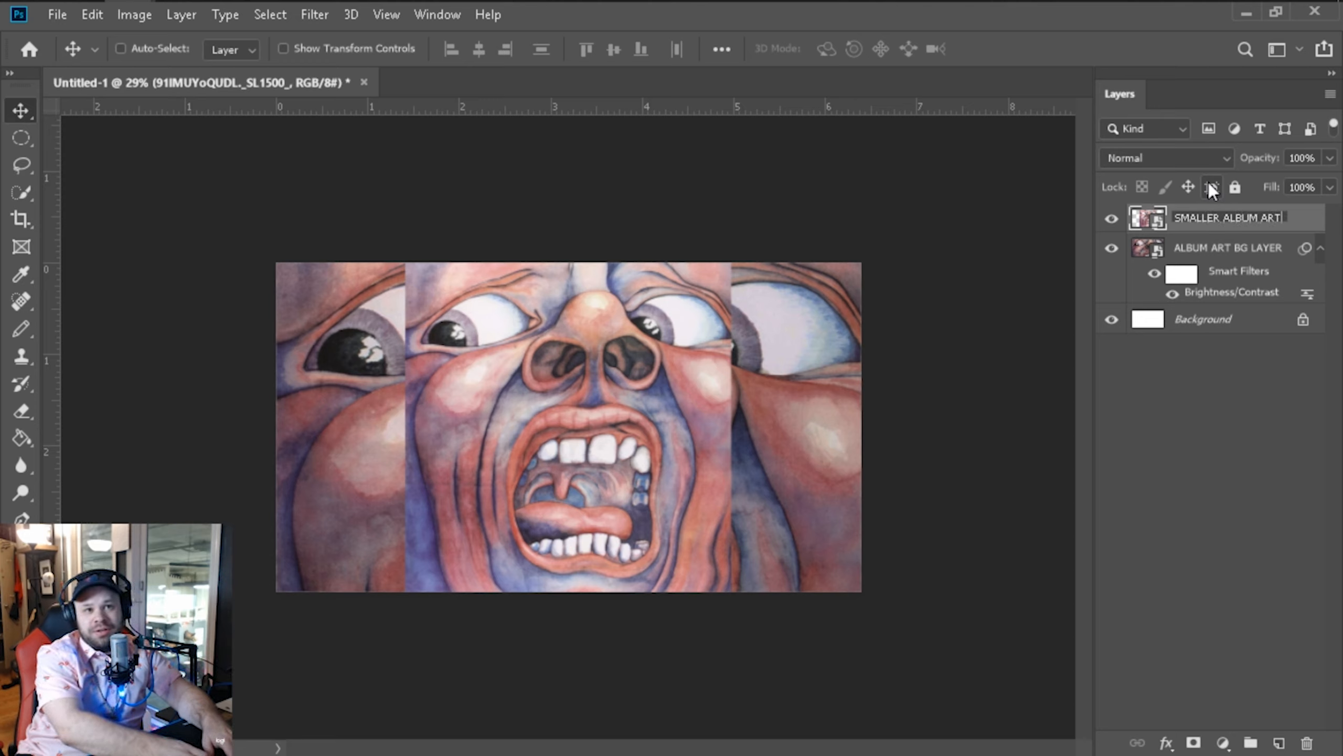
key("Return")
Step: Free-transform the smaller album art proportionally to about half its size and position it in the left part of the canvas
key("ctrl+t")
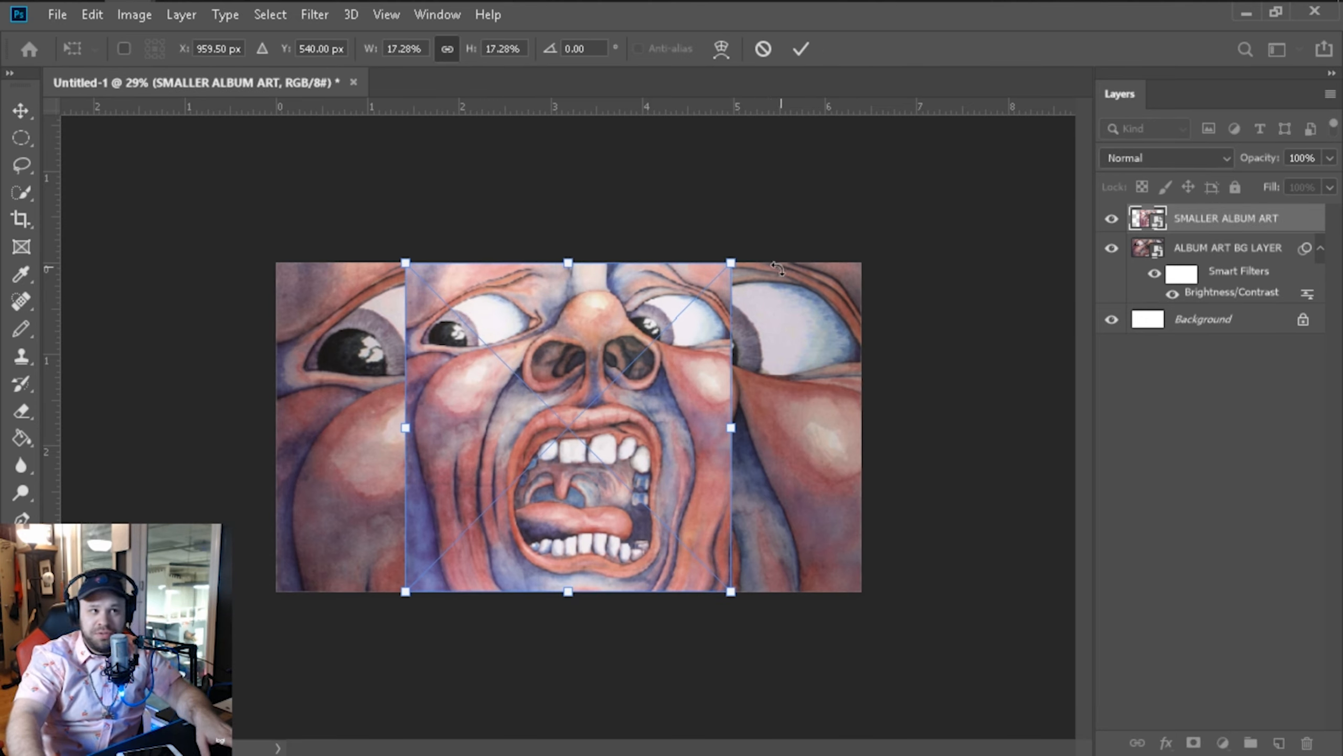
left_click_drag(728, 261, 592, 408)
left_click_drag(569, 488, 491, 423)
left_click_drag(527, 337, 510, 371)
left_click_drag(466, 448, 468, 427)
key("Return")
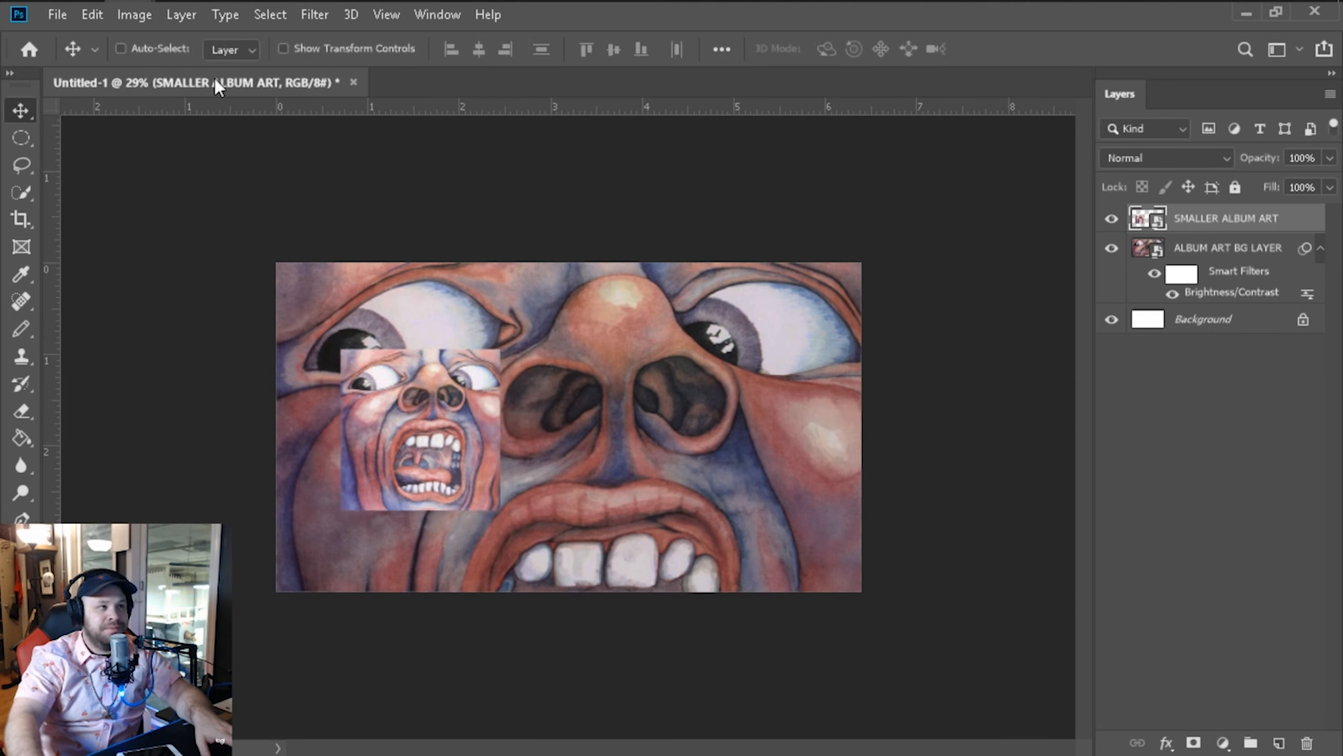
Step: With the guides temporarily shown, move the smaller album art so its left edge meets the inner left margin guide
left_click(391, 15)
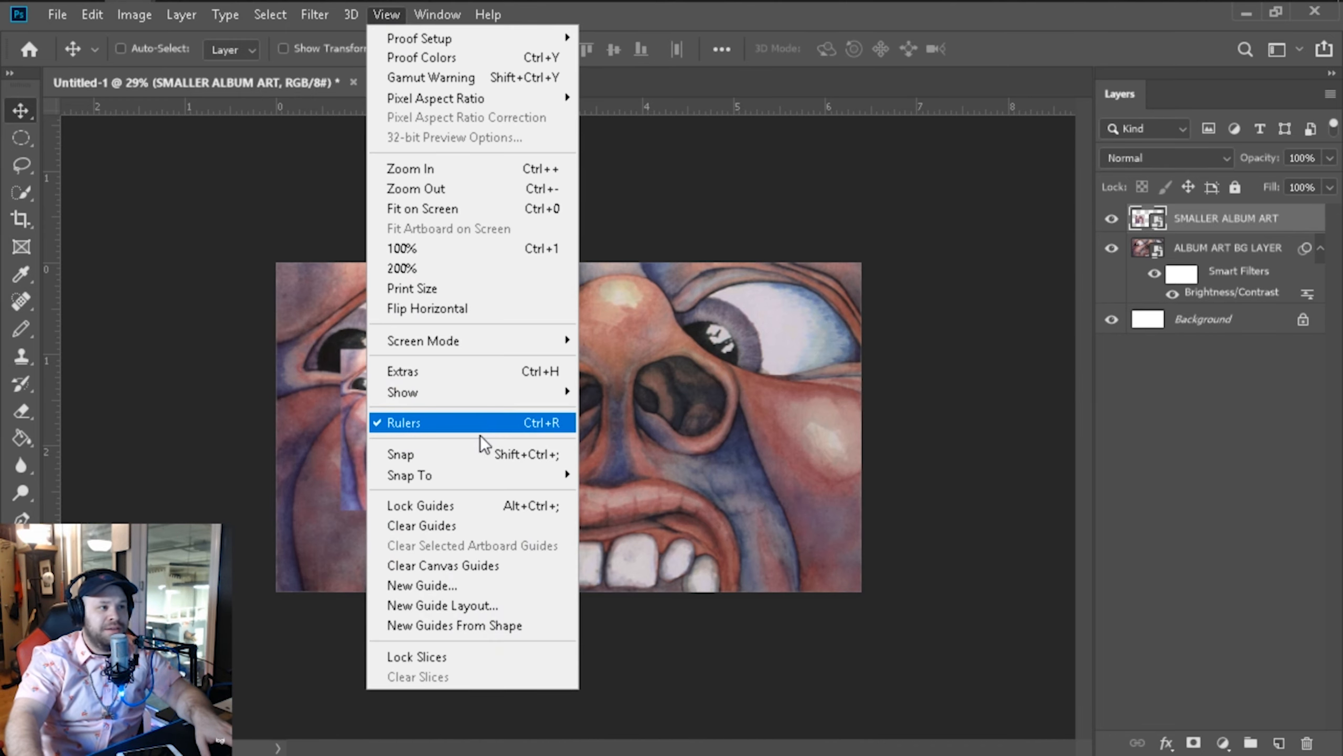
left_click(476, 379)
left_click_drag(437, 403, 433, 427)
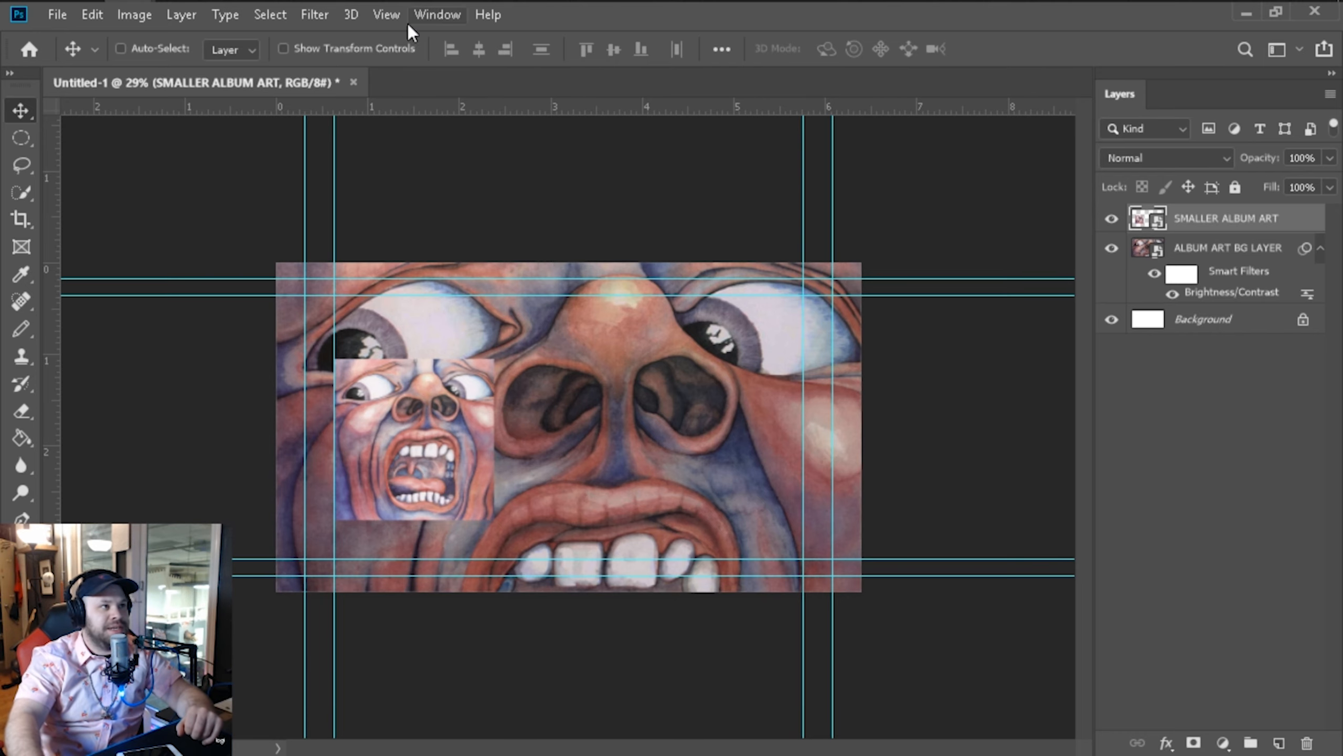
left_click(388, 15)
left_click(417, 424)
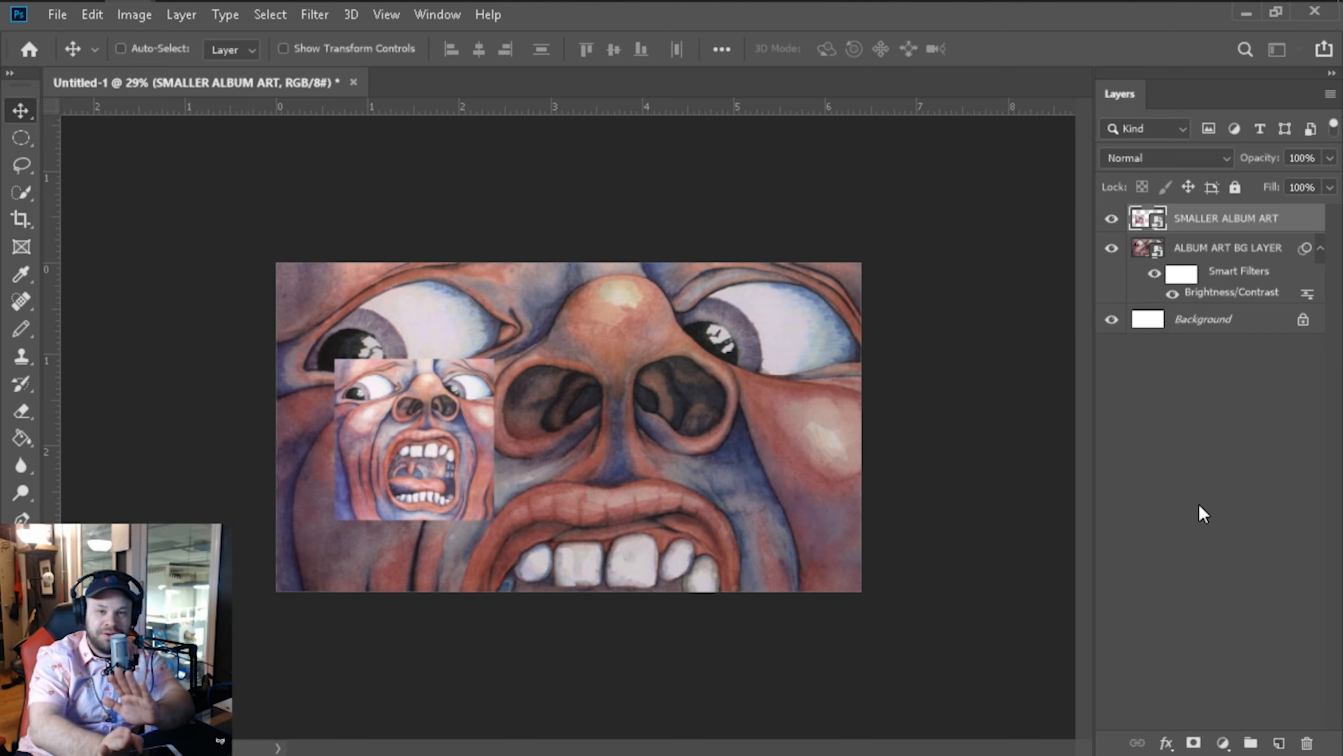
Step: Create a new empty layer above the smaller album art layer
left_click(1280, 743)
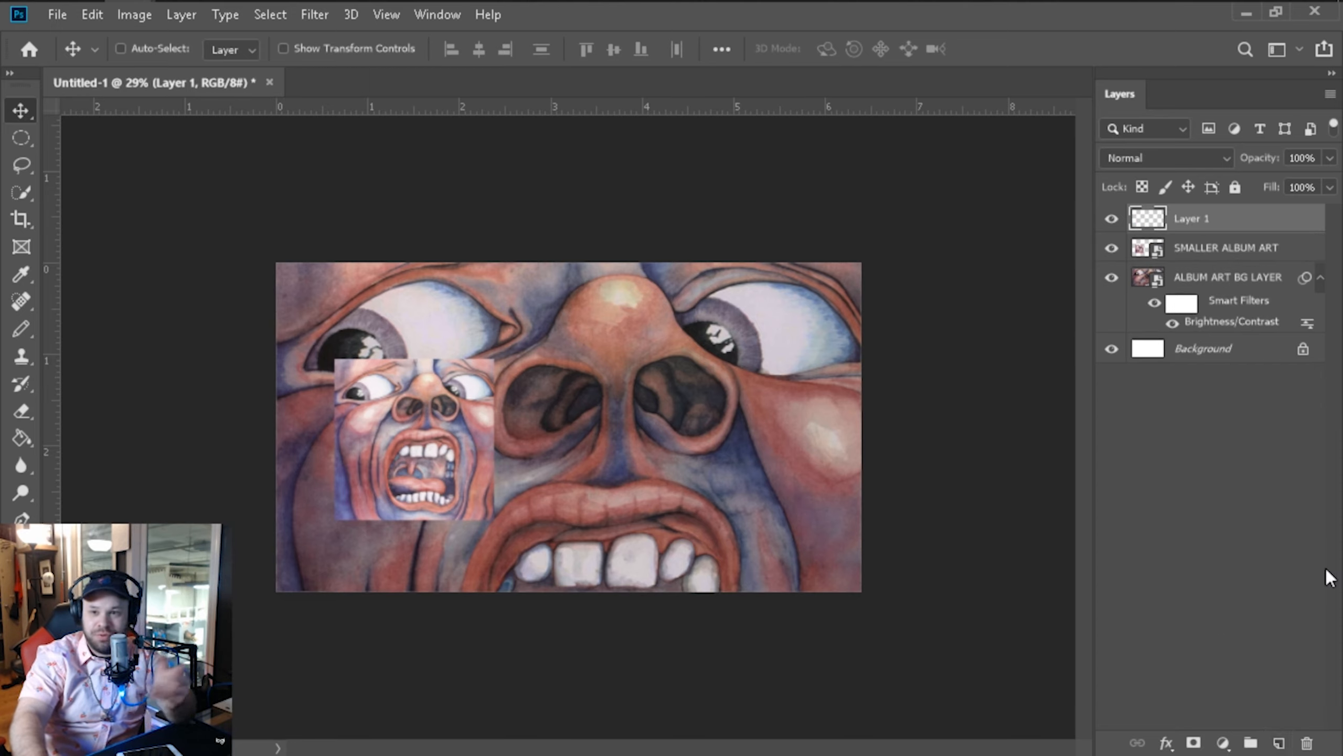
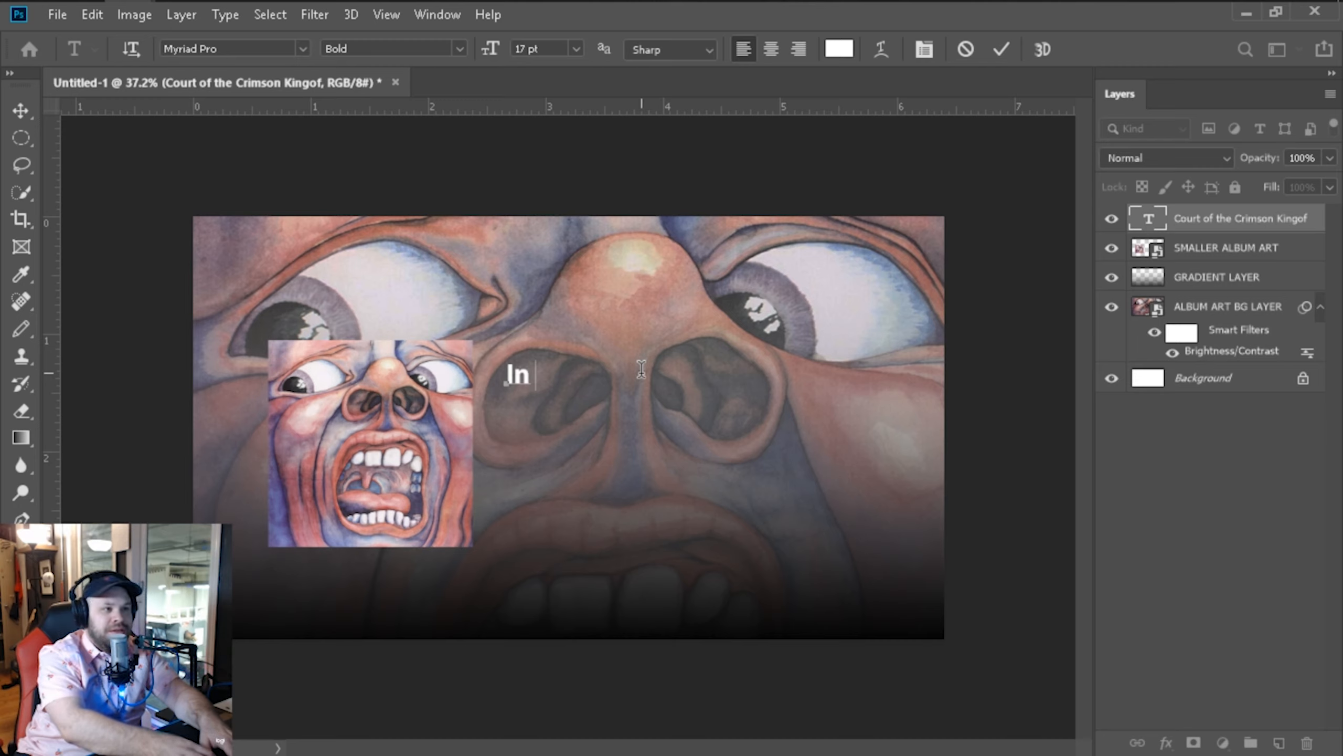
Step: Complete the title text as "In the Court of the Krimson King" and move it closer to the smaller album art's right side
type("the Court of the")
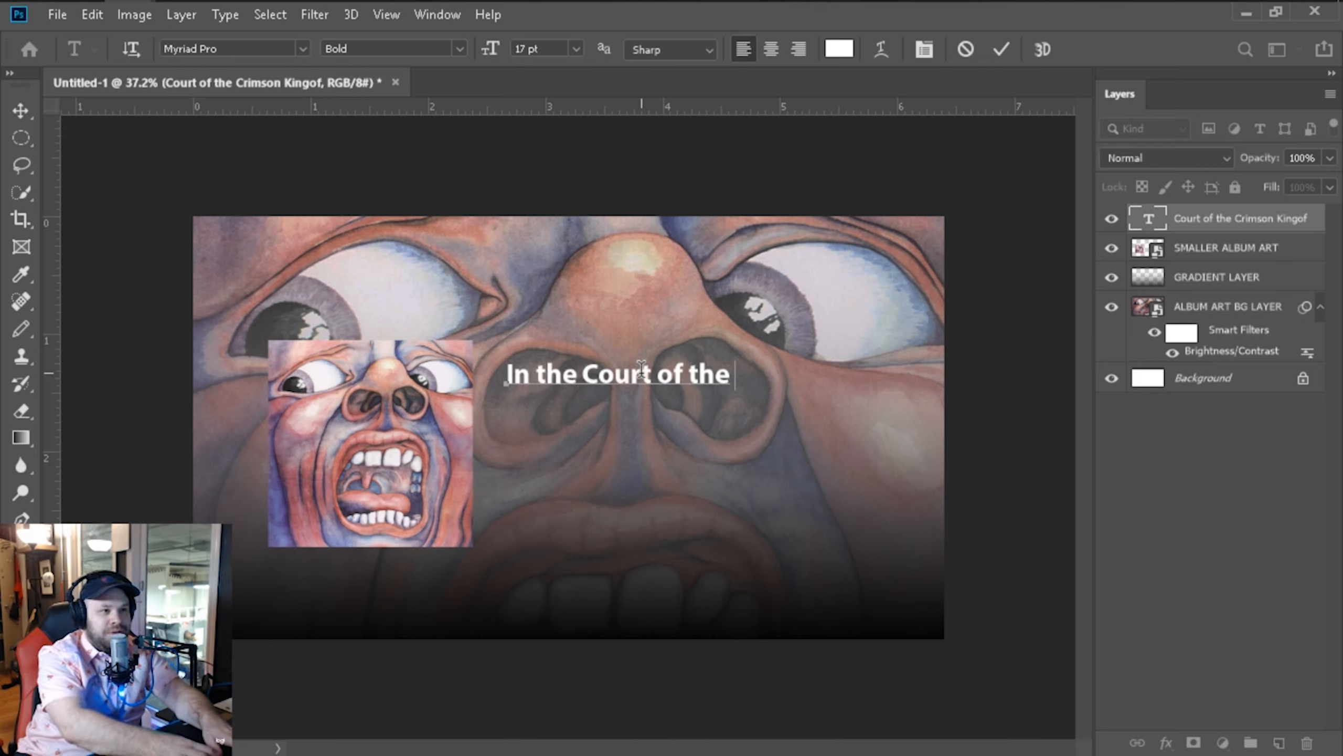
type(" Krimson King")
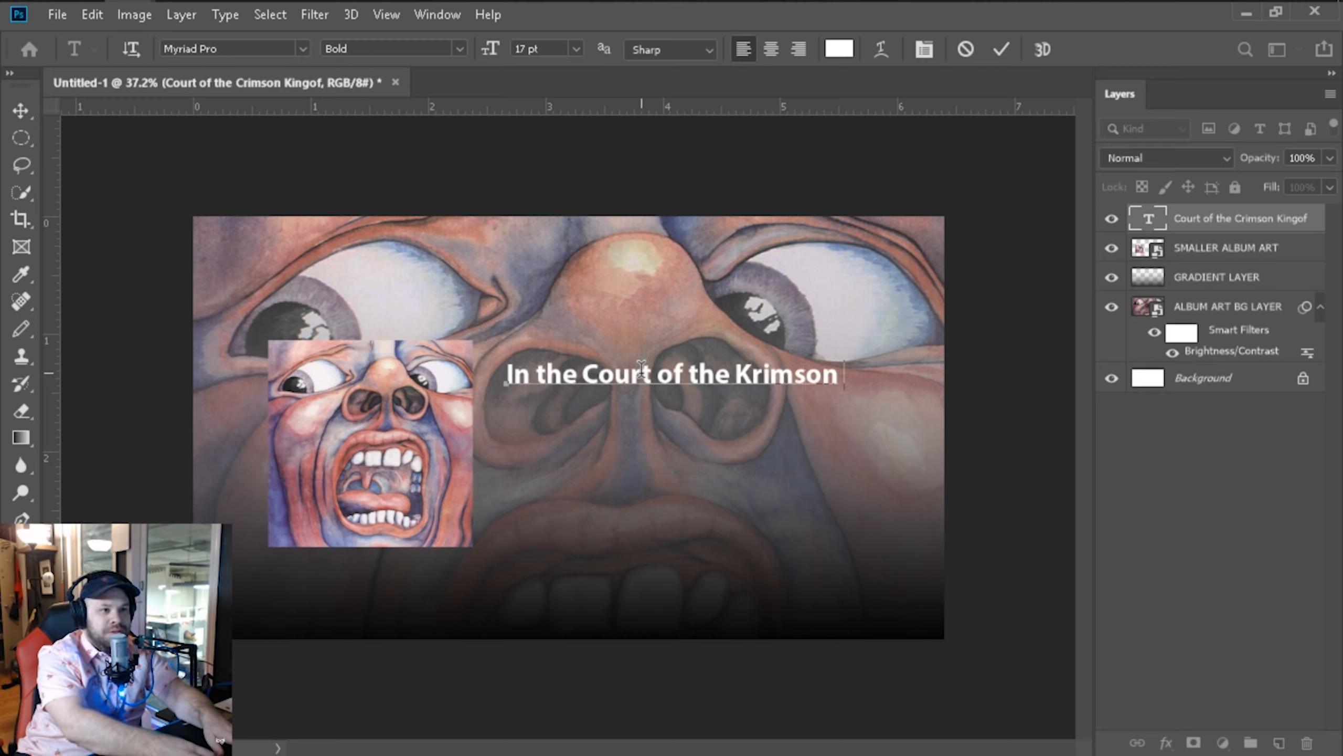
key("ctrl+Return")
key("v")
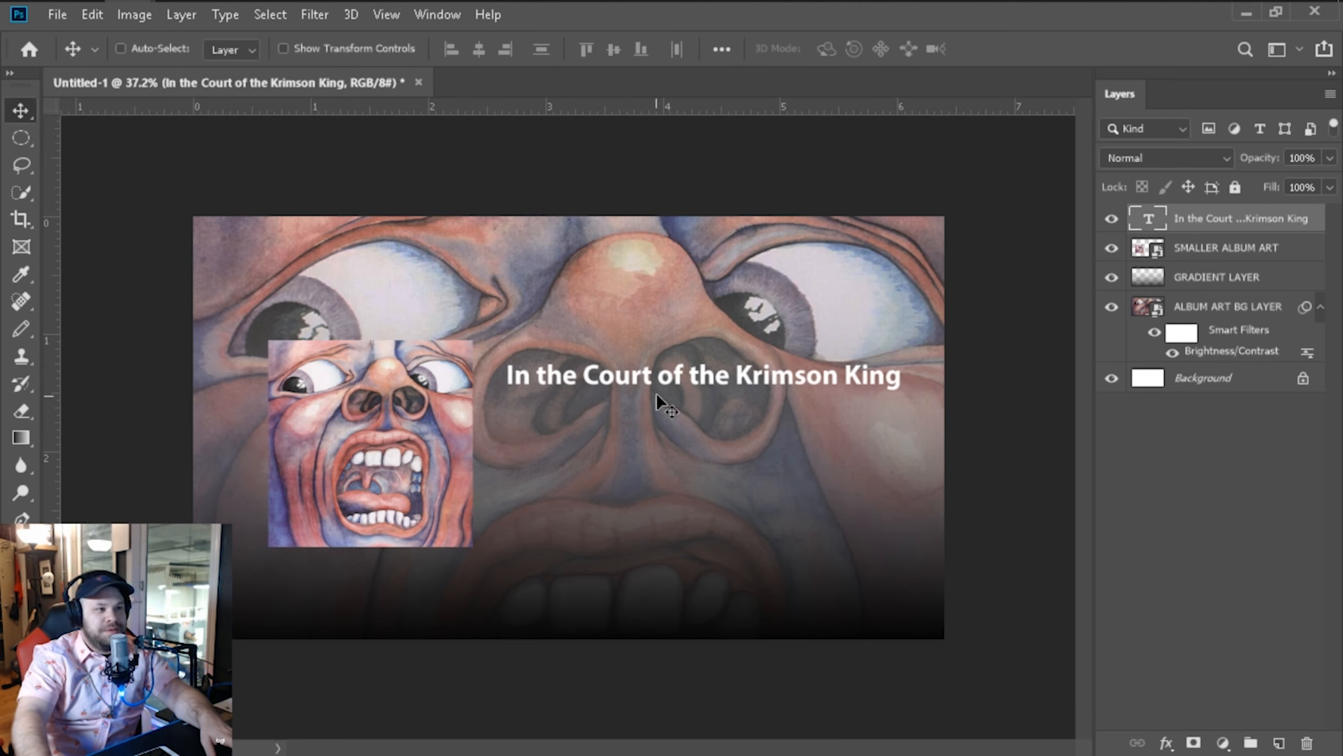
left_click_drag(656, 390, 643, 397)
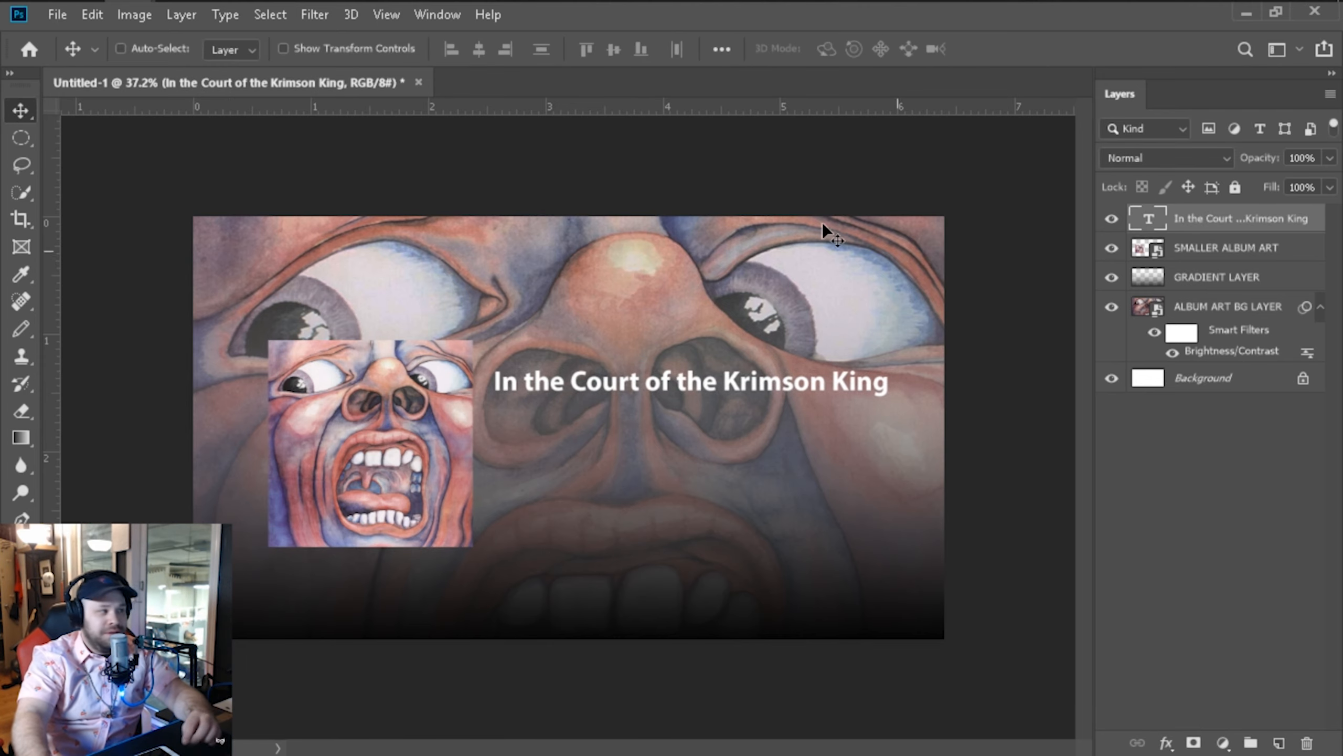
left_click(1251, 534)
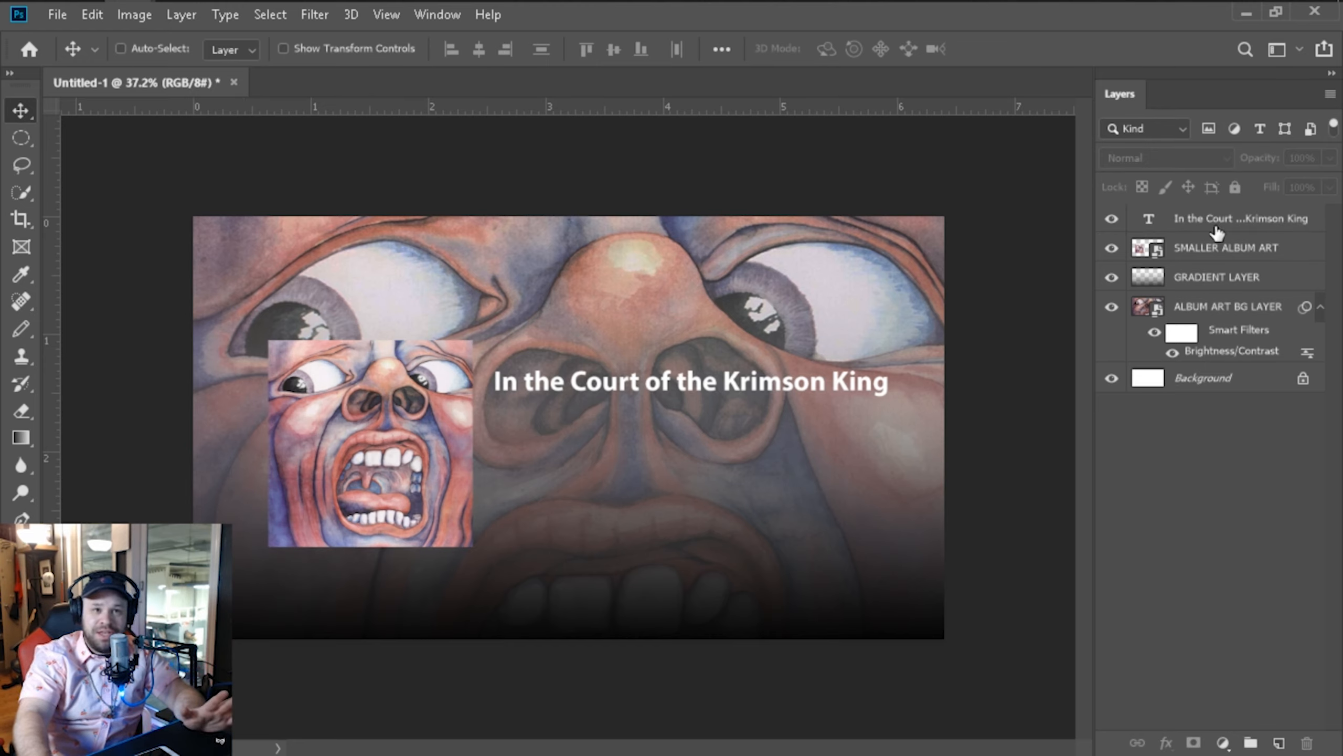
Step: Duplicate the title text layer twice and stack the copies as two evenly spaced lines directly below the original
left_click(1194, 231)
left_click_drag(1199, 224, 1278, 743)
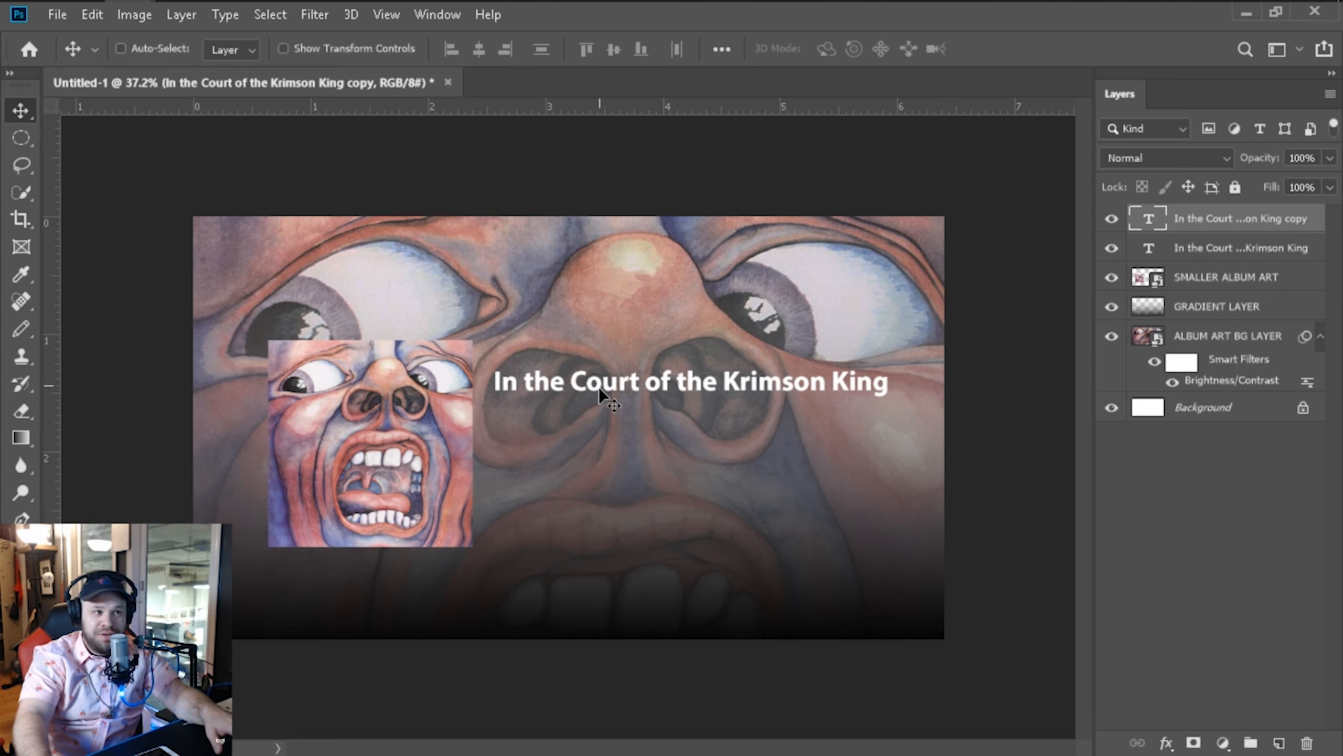
left_click_drag(601, 386, 613, 430)
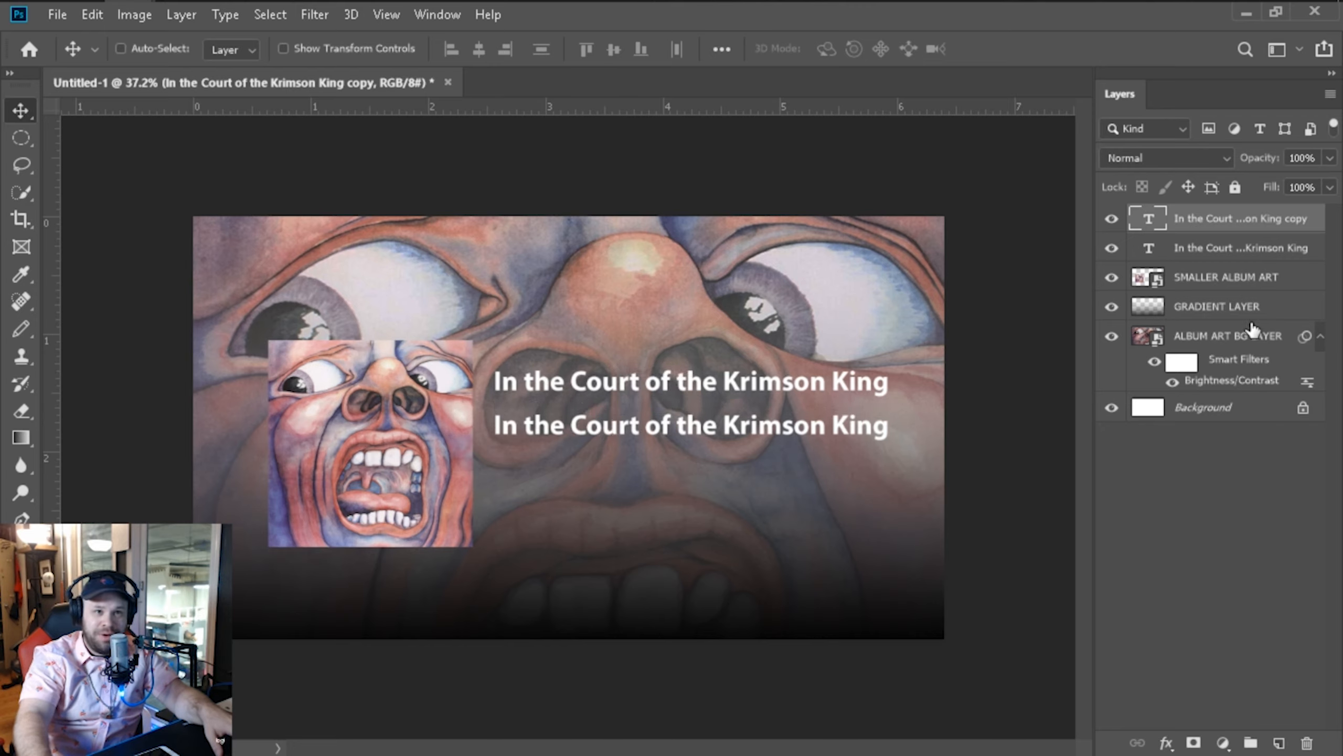
left_click_drag(1282, 225, 1279, 743)
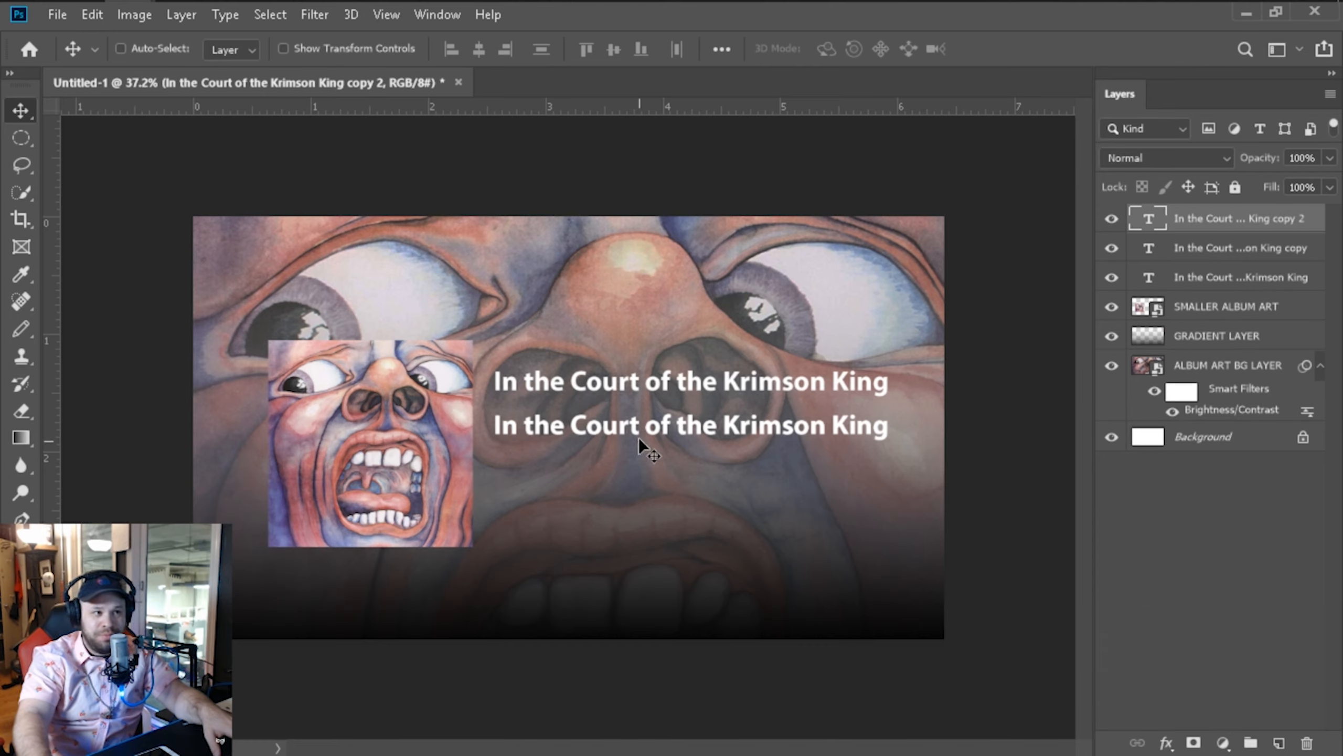
left_click_drag(641, 430, 643, 475)
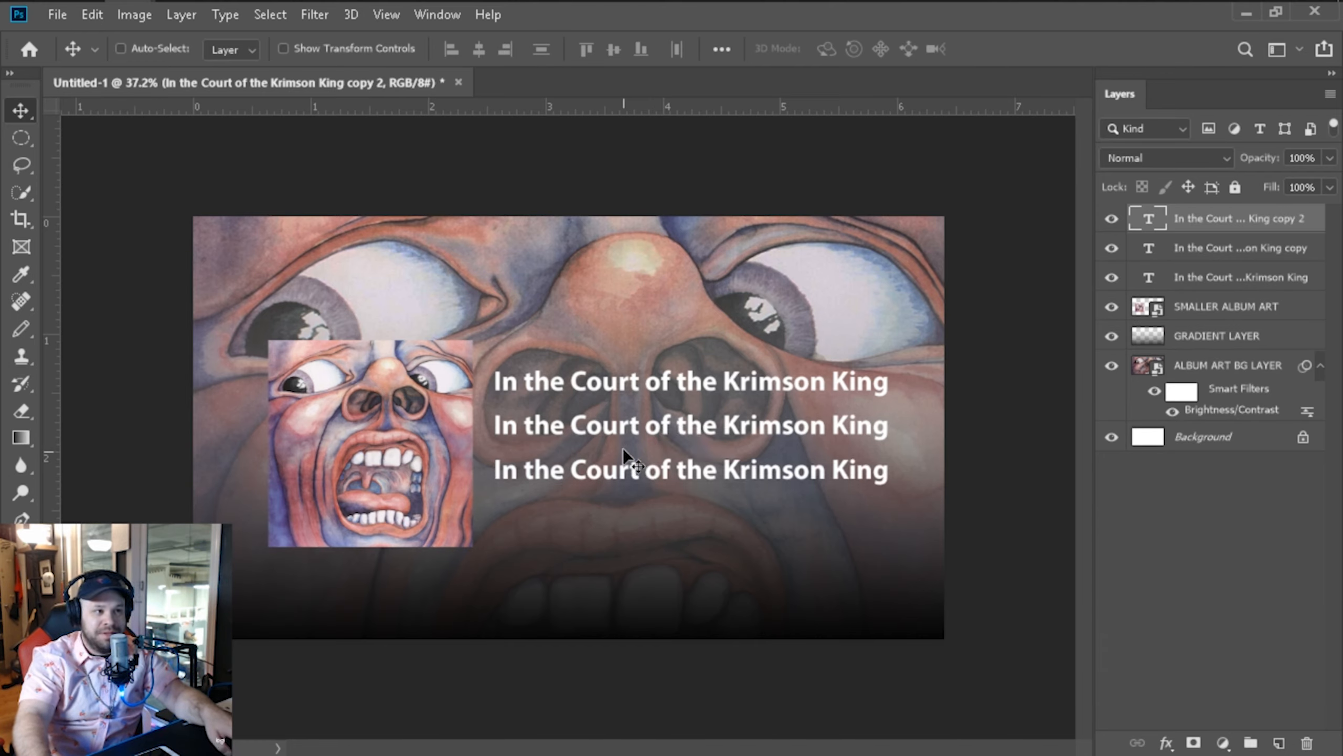
Step: Replace the middle text line with "King Crimson"
key("t")
double_click(583, 424)
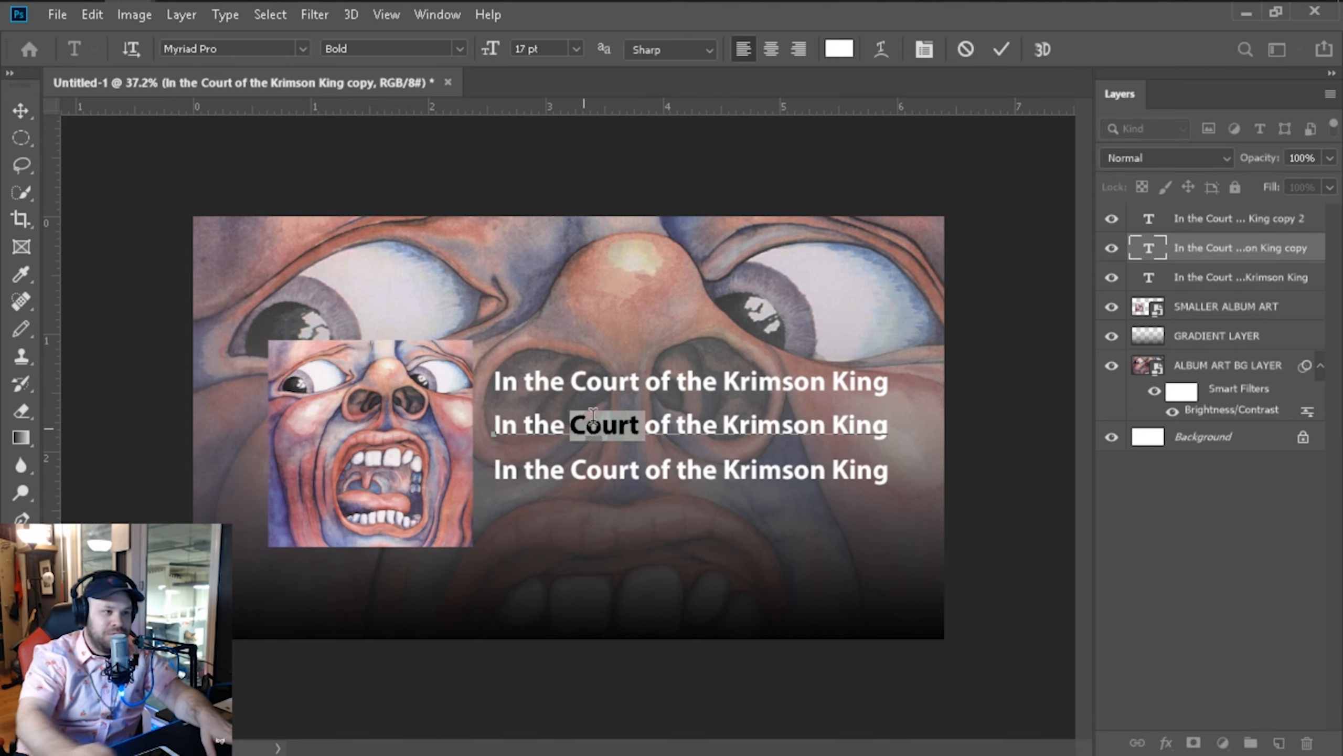
key("Escape")
key("ctrl+a")
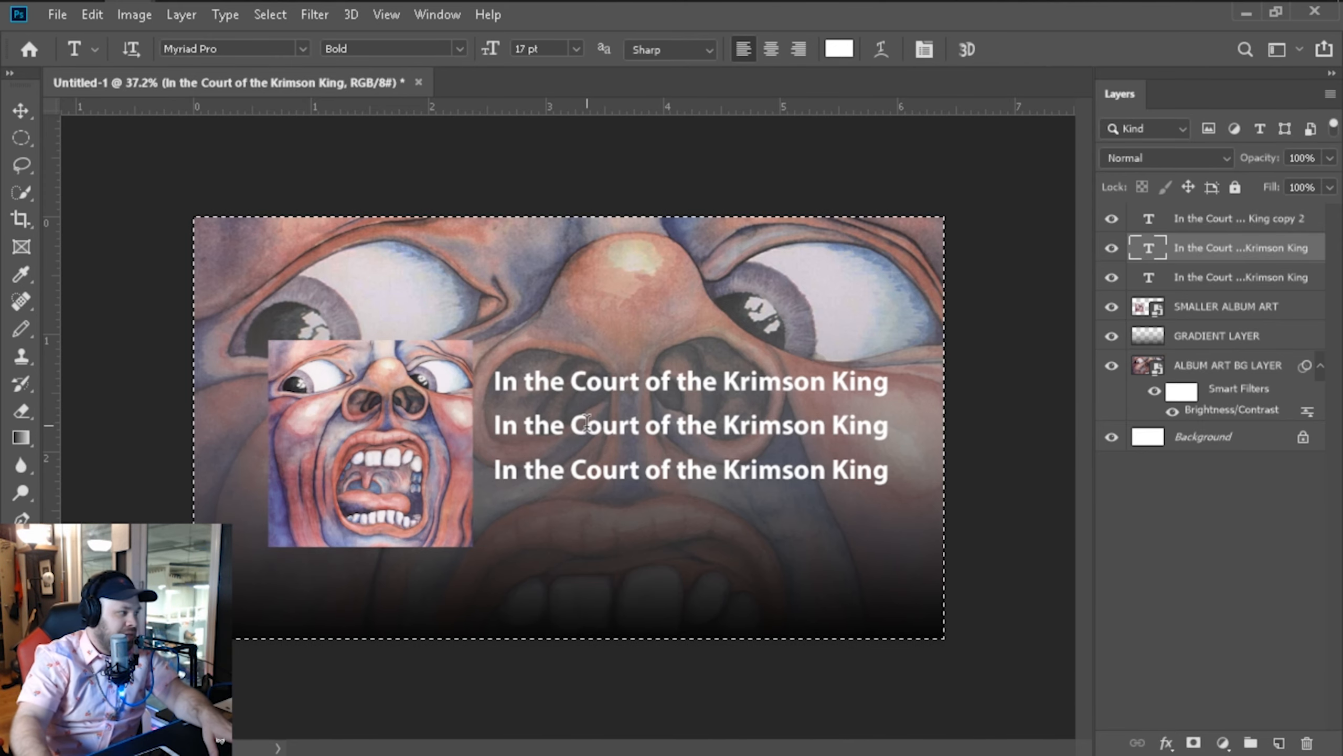
left_click(570, 443)
key("Escape")
left_click(585, 423)
key("ctrl+a")
type("King Crimson")
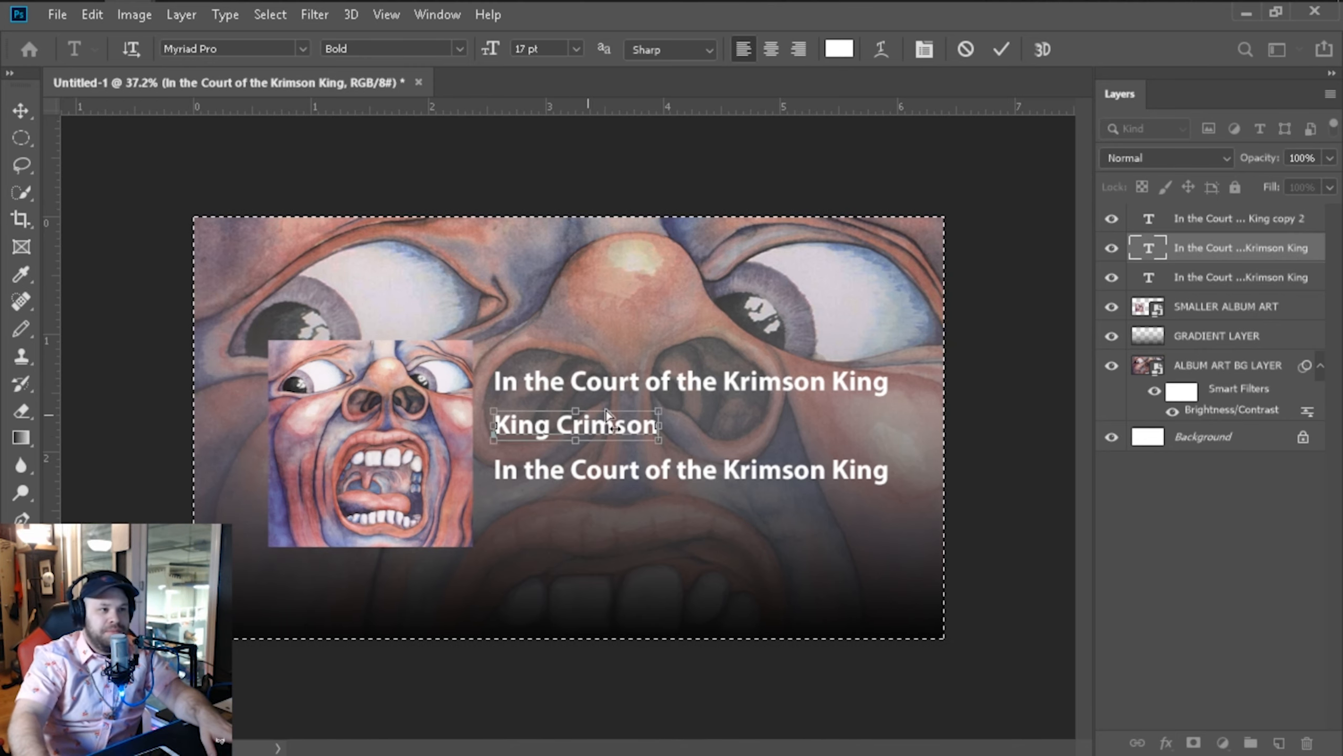
Step: Change the font style of the "King Crimson" text line to Regular
key("ctrl+a")
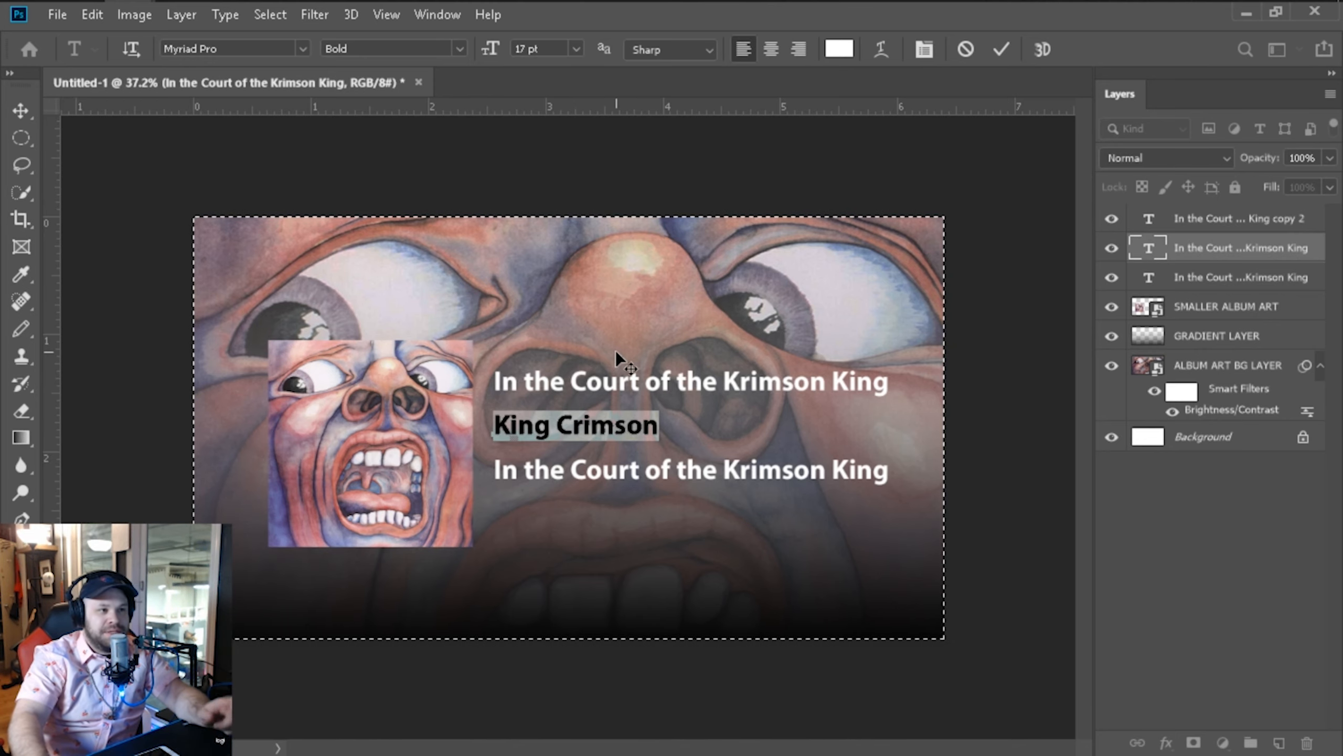
left_click(458, 51)
left_click(418, 66)
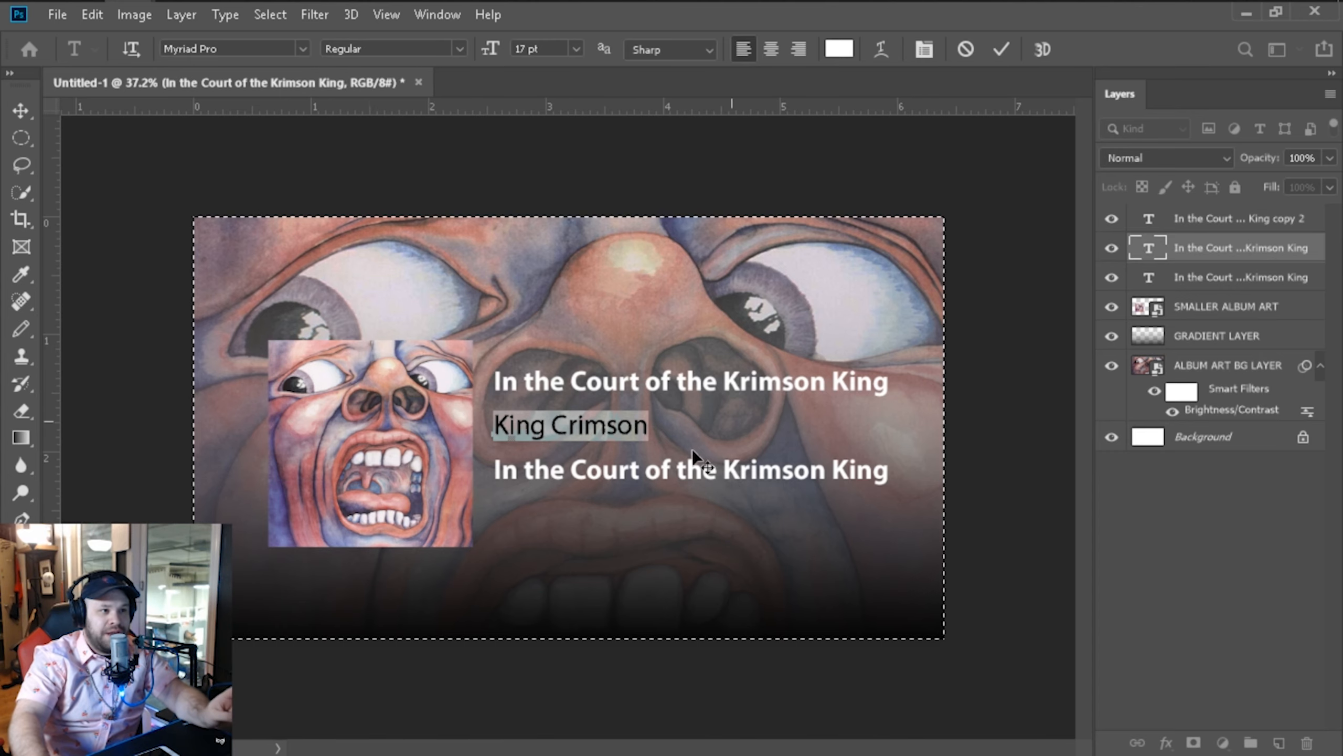
left_click(1001, 50)
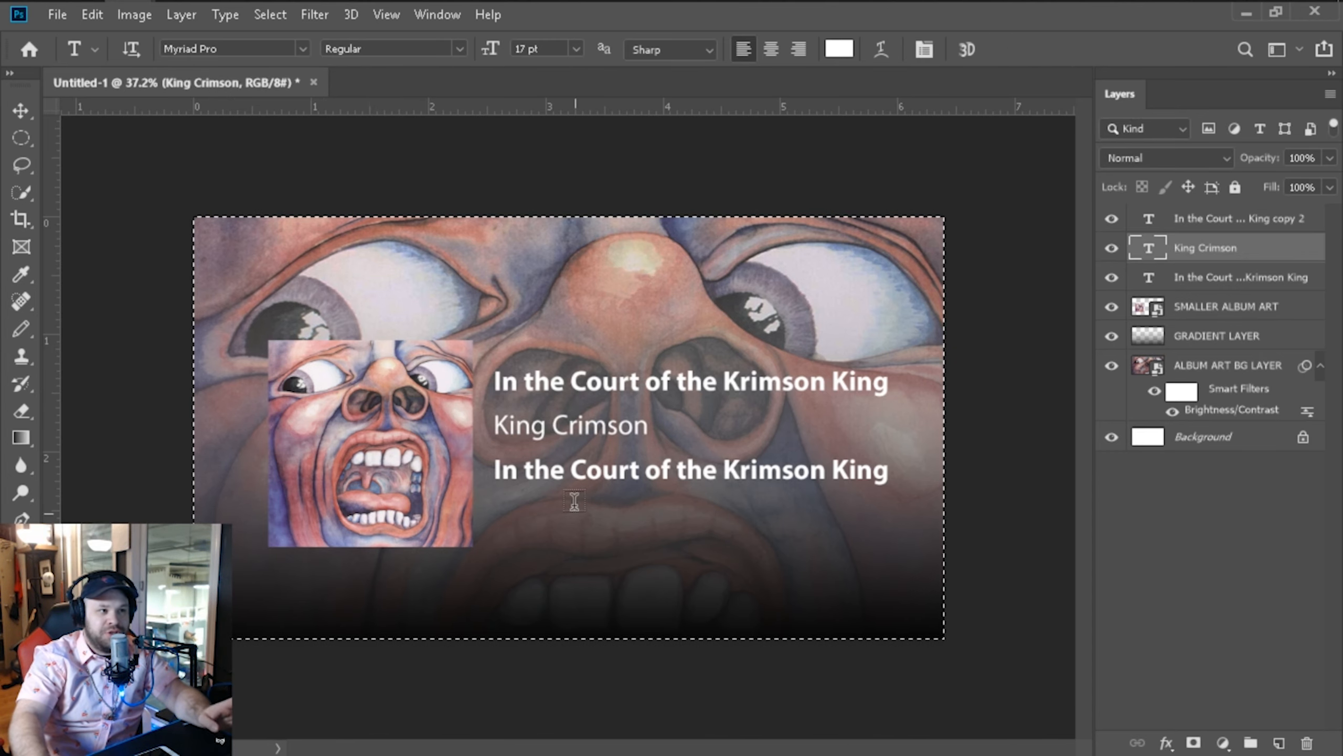
Step: Change the font style of the lowest text line to Regular and clear the canvas selection
double_click(583, 470)
triple_click(583, 471)
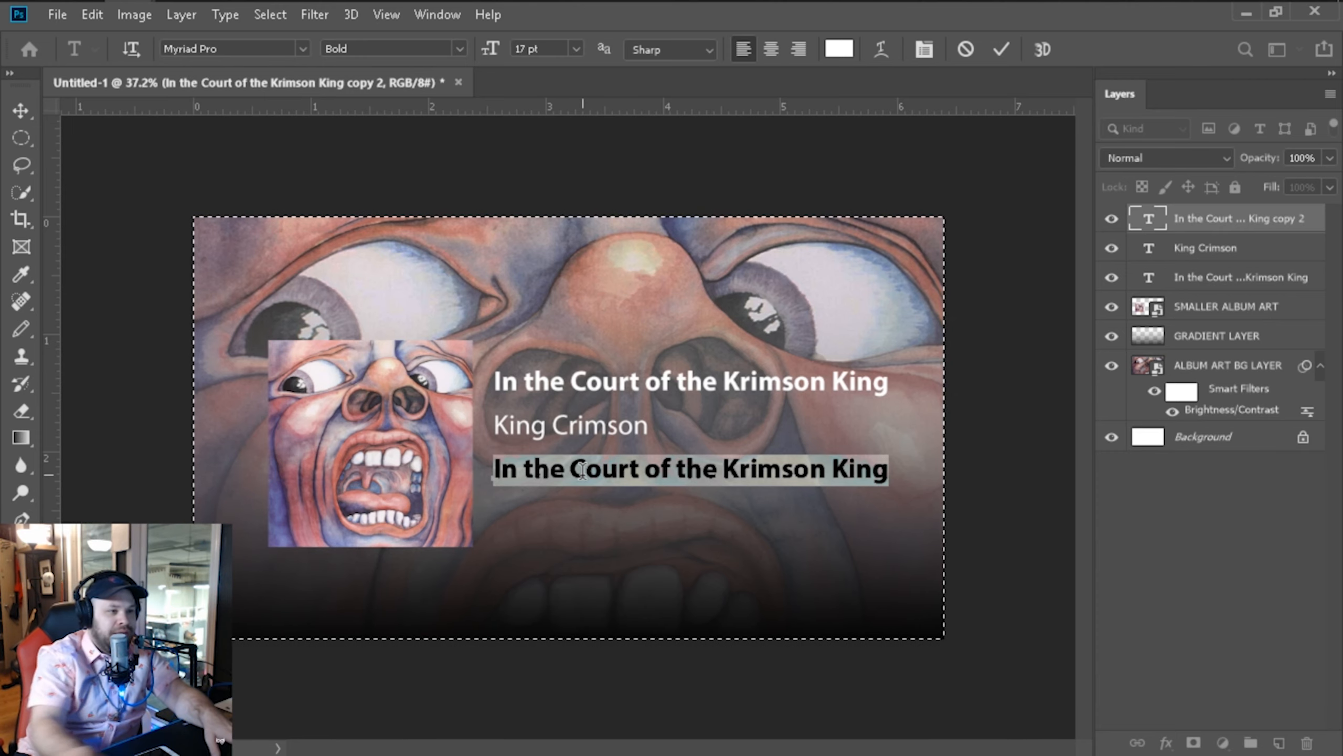
left_click(459, 49)
left_click(421, 84)
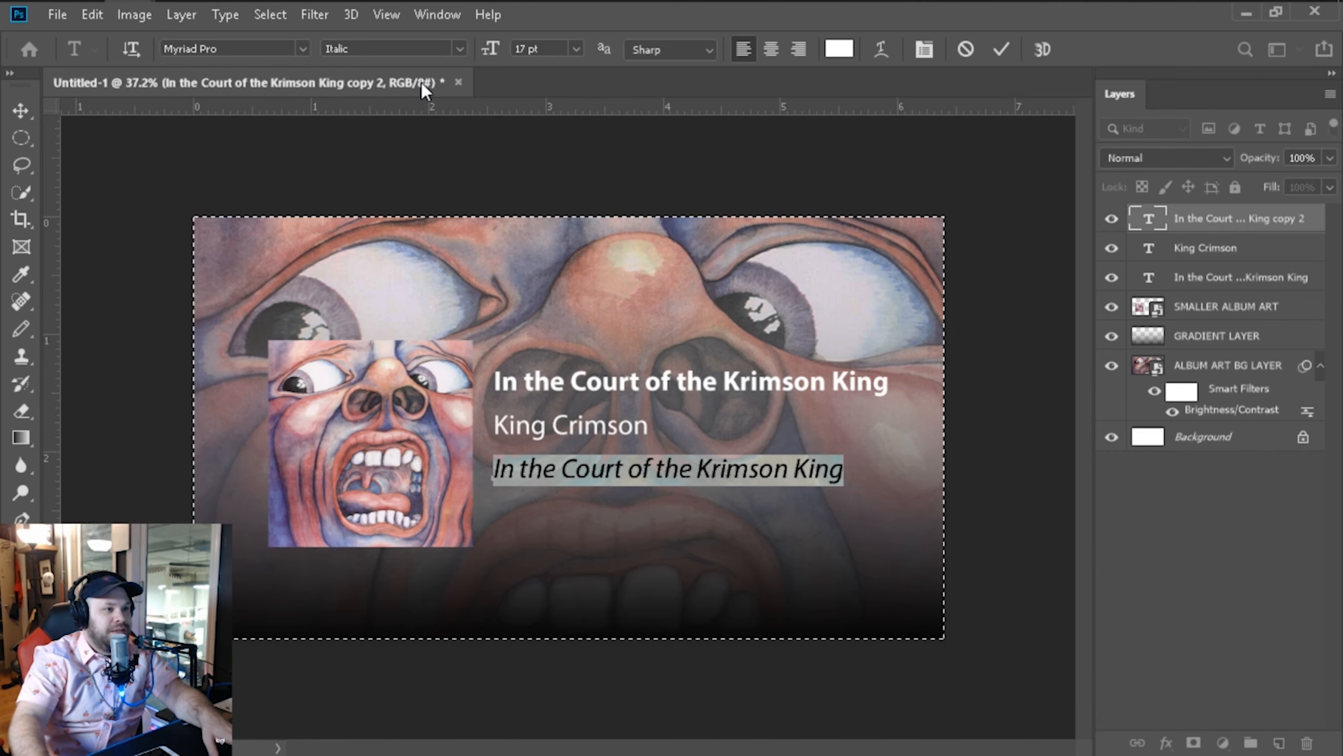
left_click(459, 52)
left_click(441, 69)
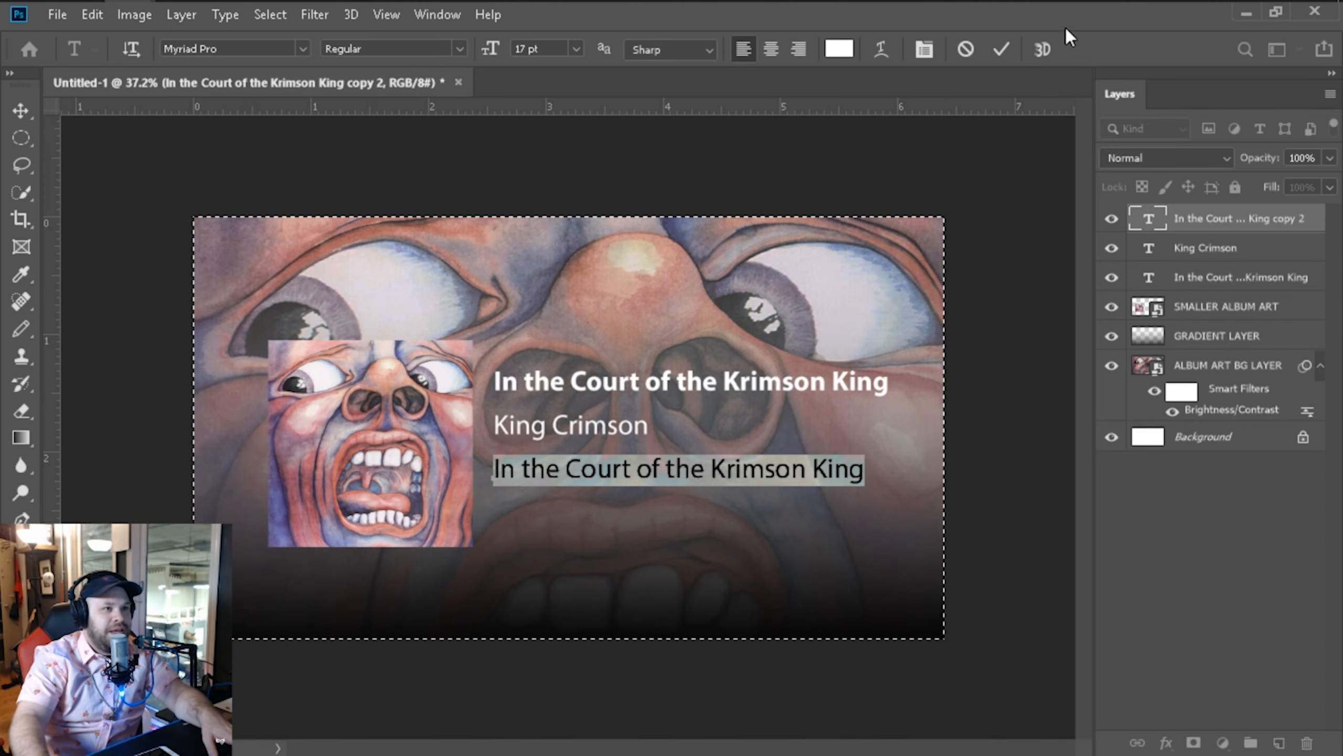
left_click(1001, 49)
key("ctrl+d")
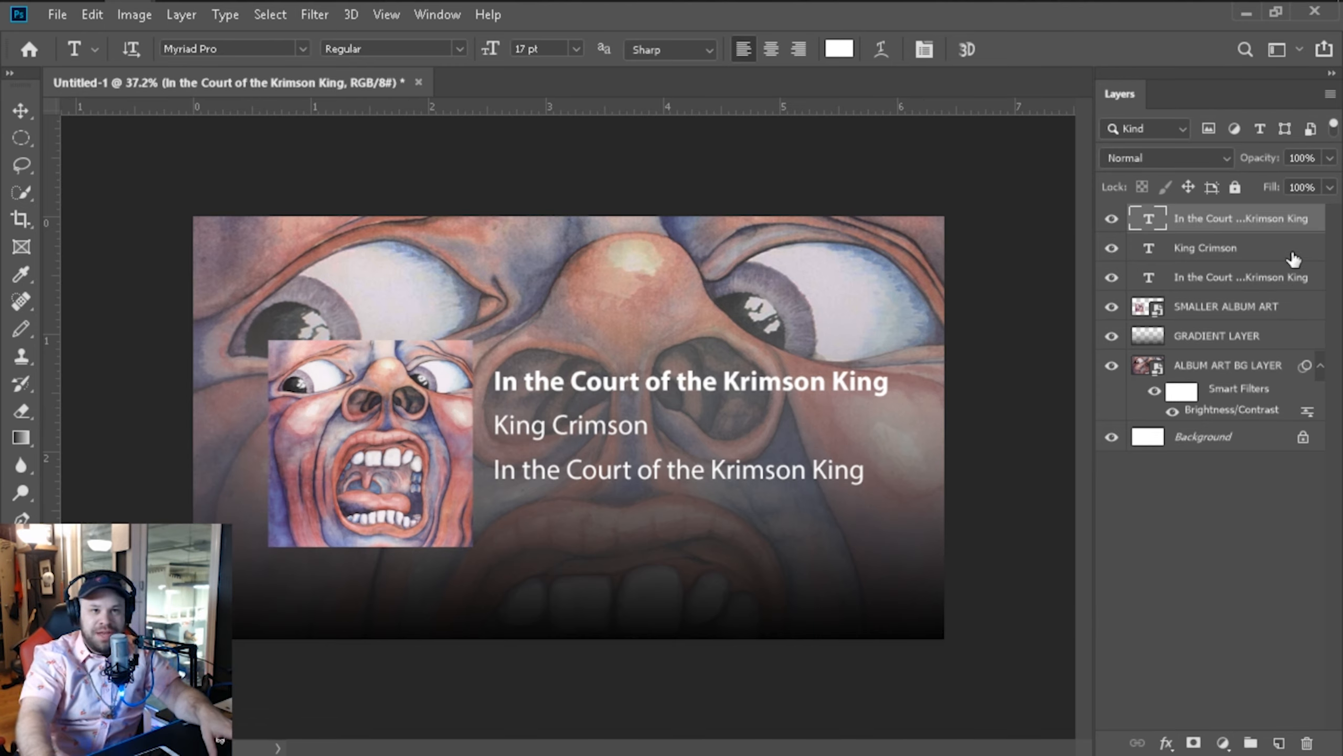
Step: Move the lower two text lines farther below the title and shift all three lines slightly toward the smaller album art
left_click(1276, 253, "shift")
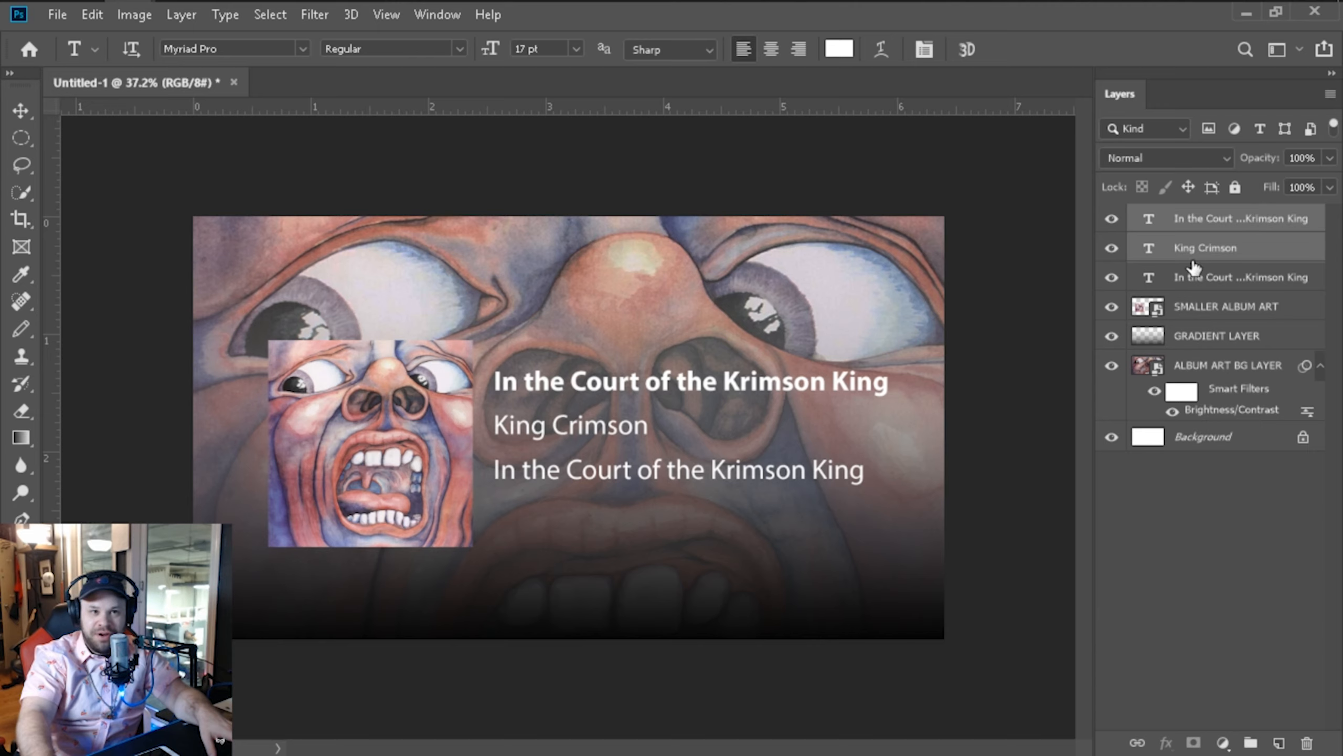
key("v")
key("shift+Down")
key("shift+Down")
key("shift+Down")
key("shift+Down")
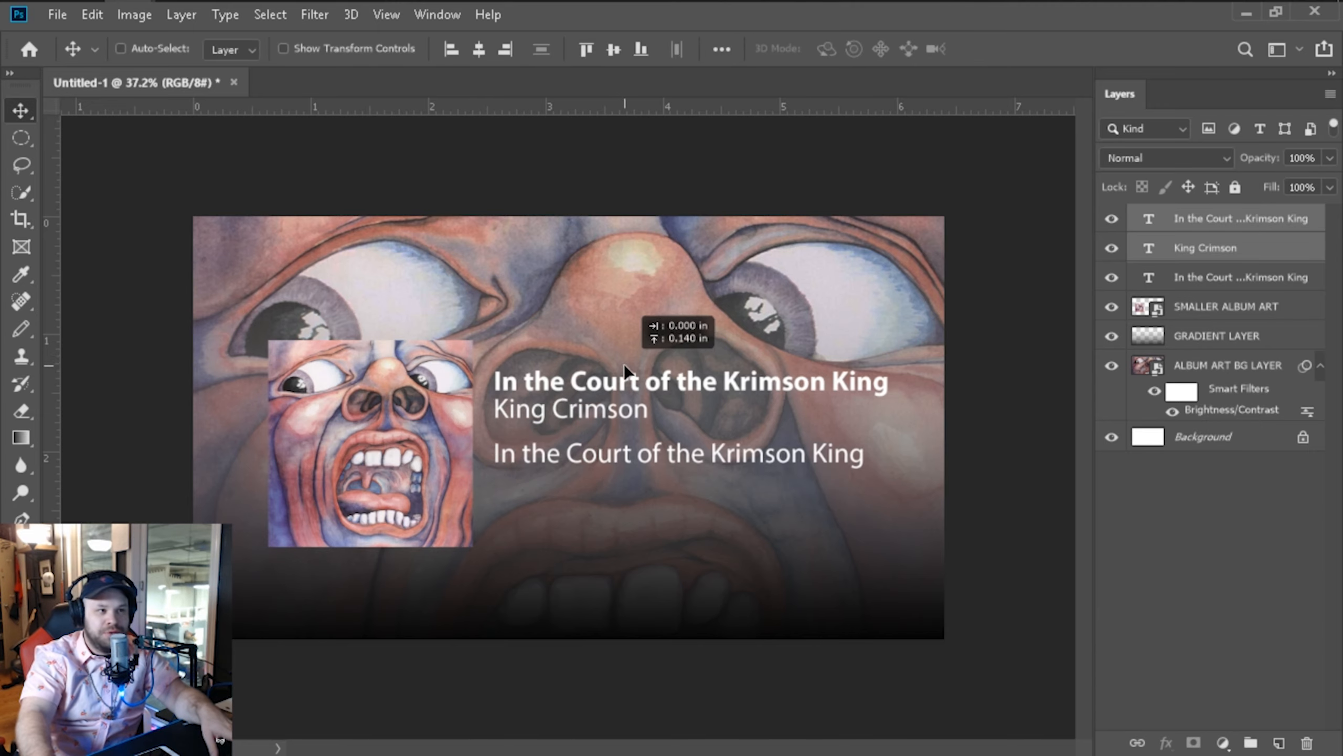
key("shift+Down")
key("shift+Down")
key("shift+Down")
key("shift+Down")
key("shift+Down")
key("shift+Down")
key("shift+Down")
key("shift+Down")
key("shift+Down")
key("shift+Down")
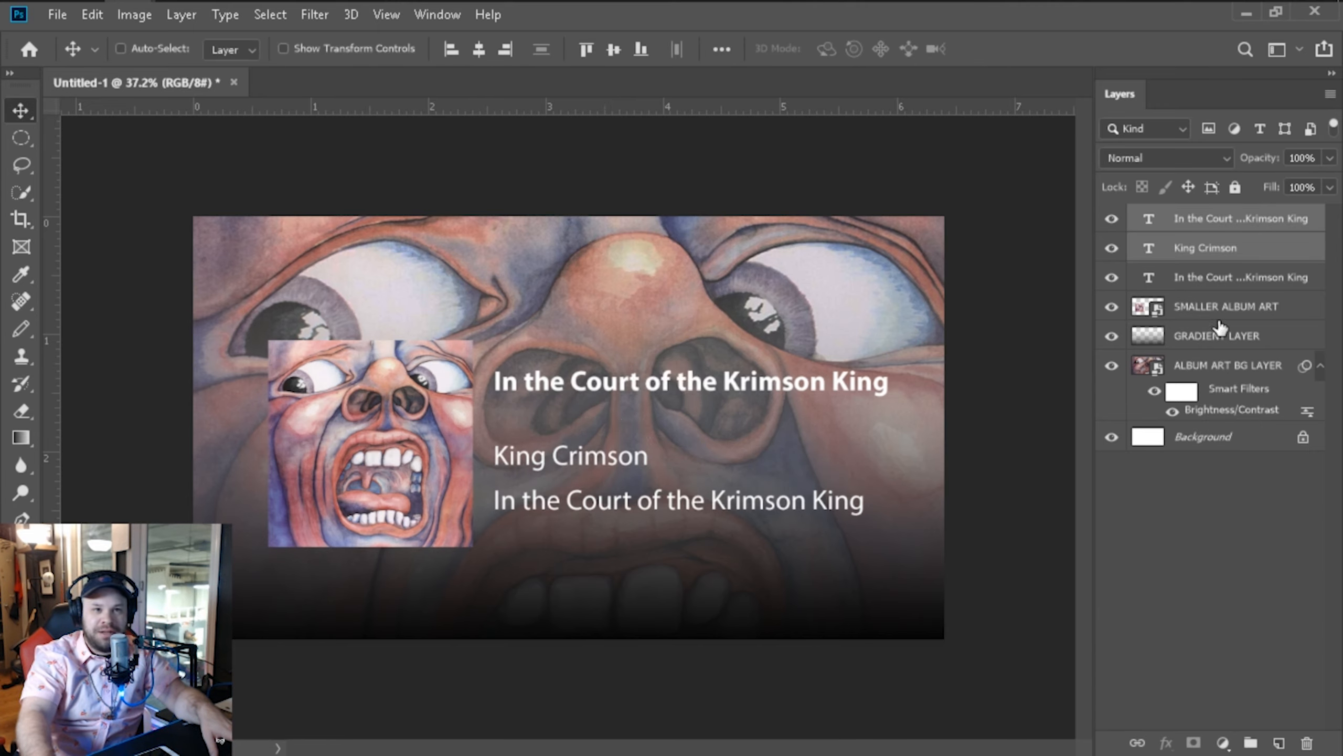
left_click(1266, 278, "ctrl")
left_click_drag(548, 349, 593, 381)
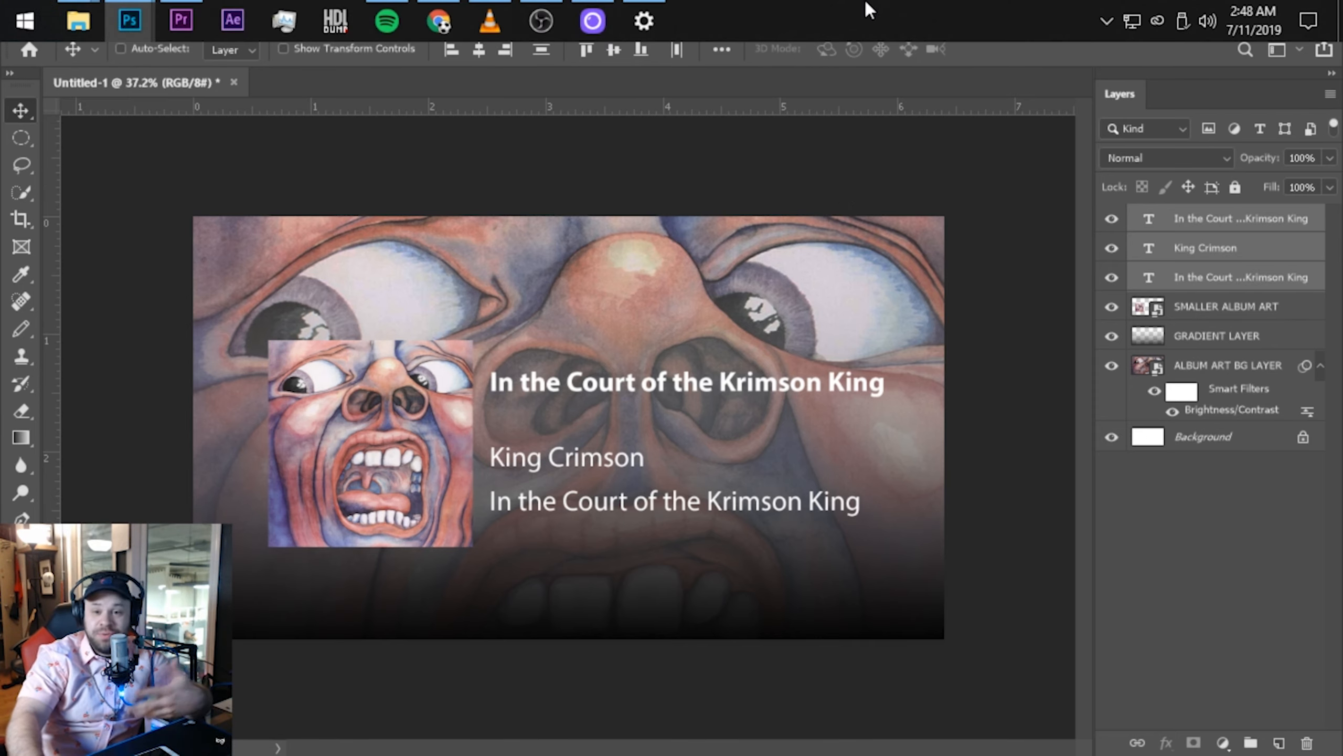
Step: Start saving the document under a new name and create a "graphics" folder on the Desktop as its destination
left_click(58, 14)
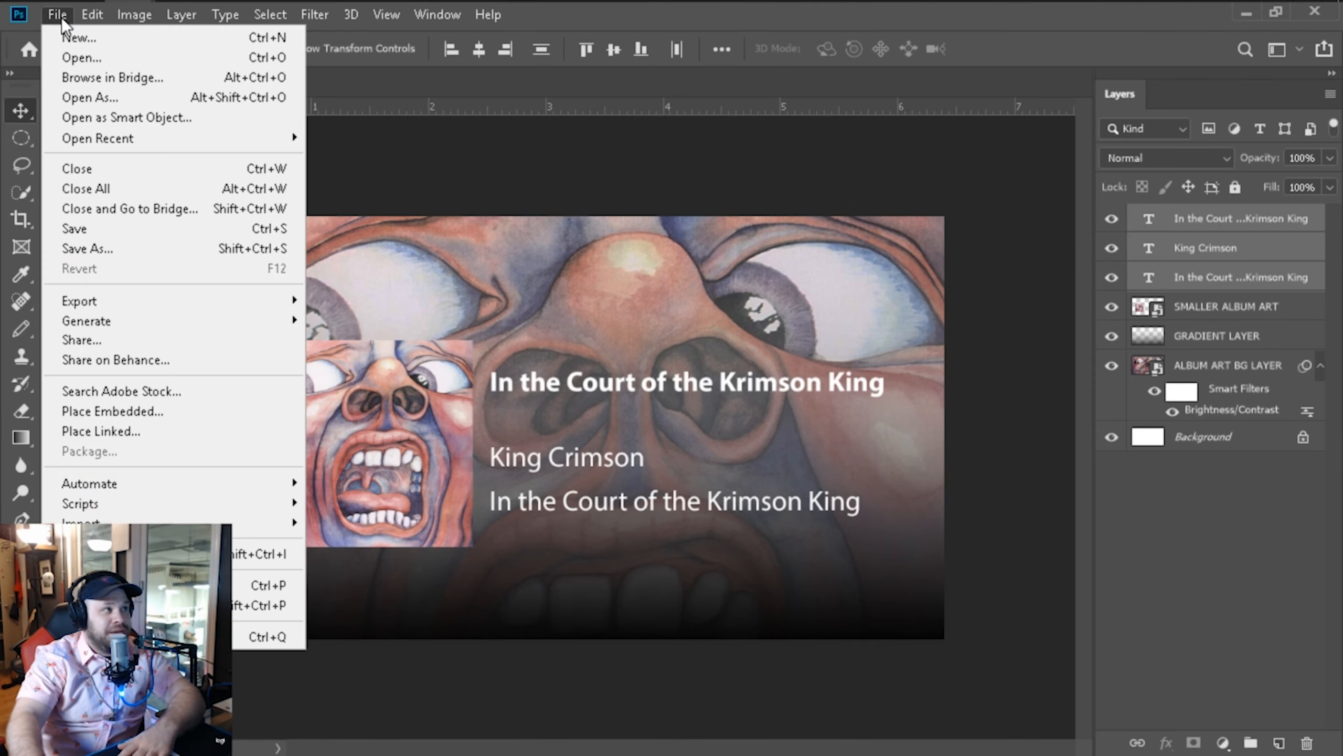
left_click(79, 250)
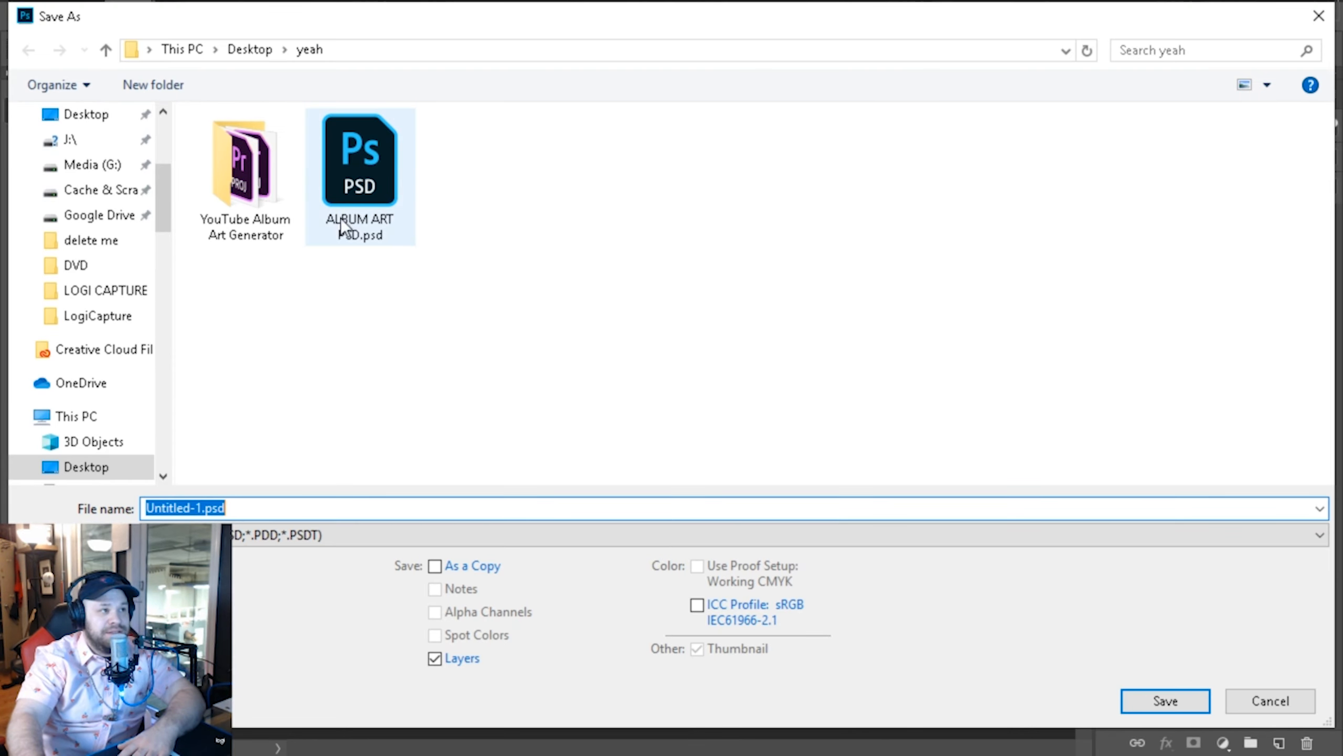
left_click(90, 124)
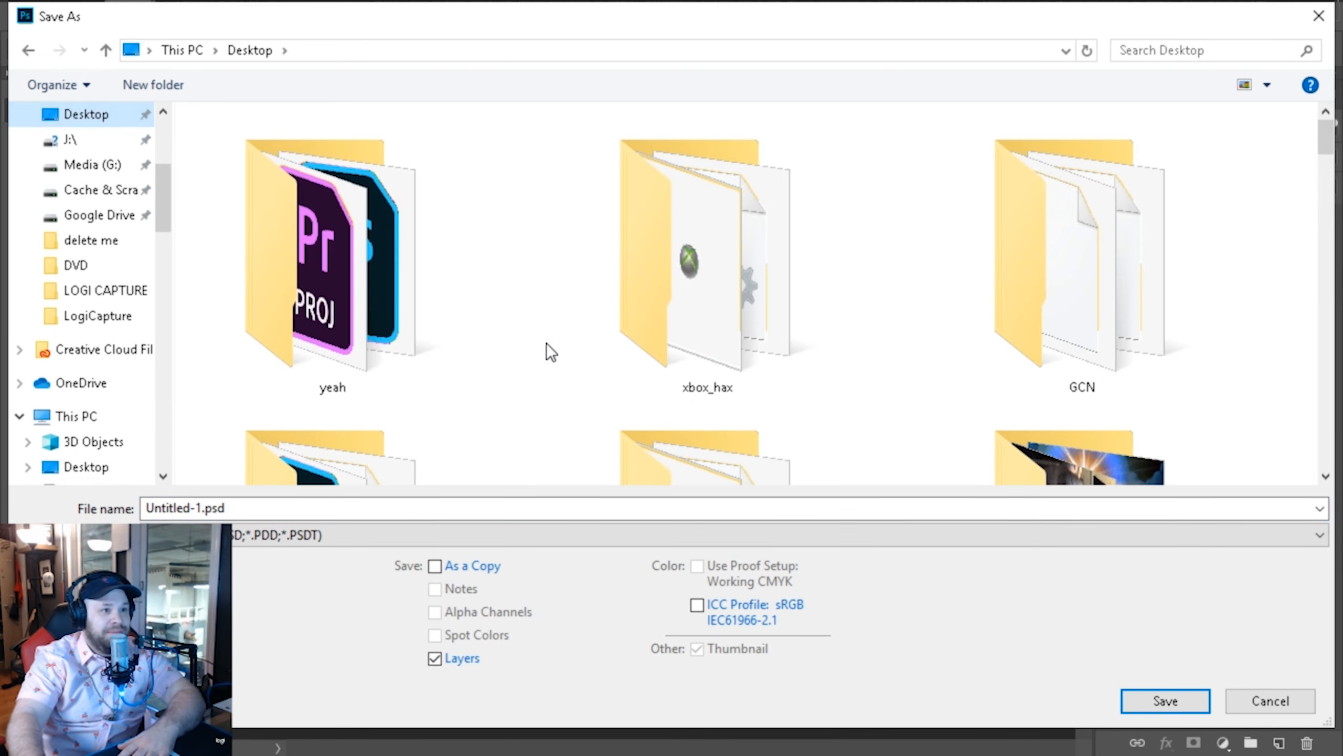
key("ctrl+shift+n")
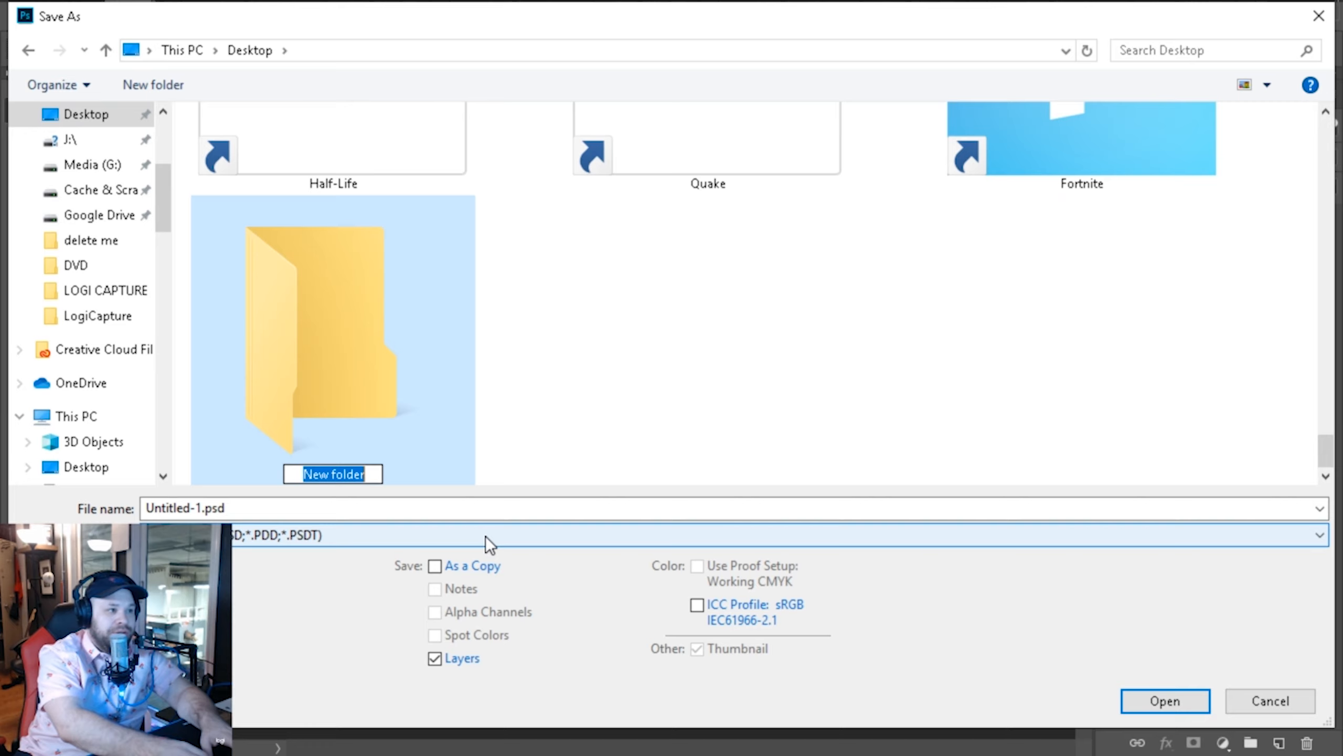
type("graphics")
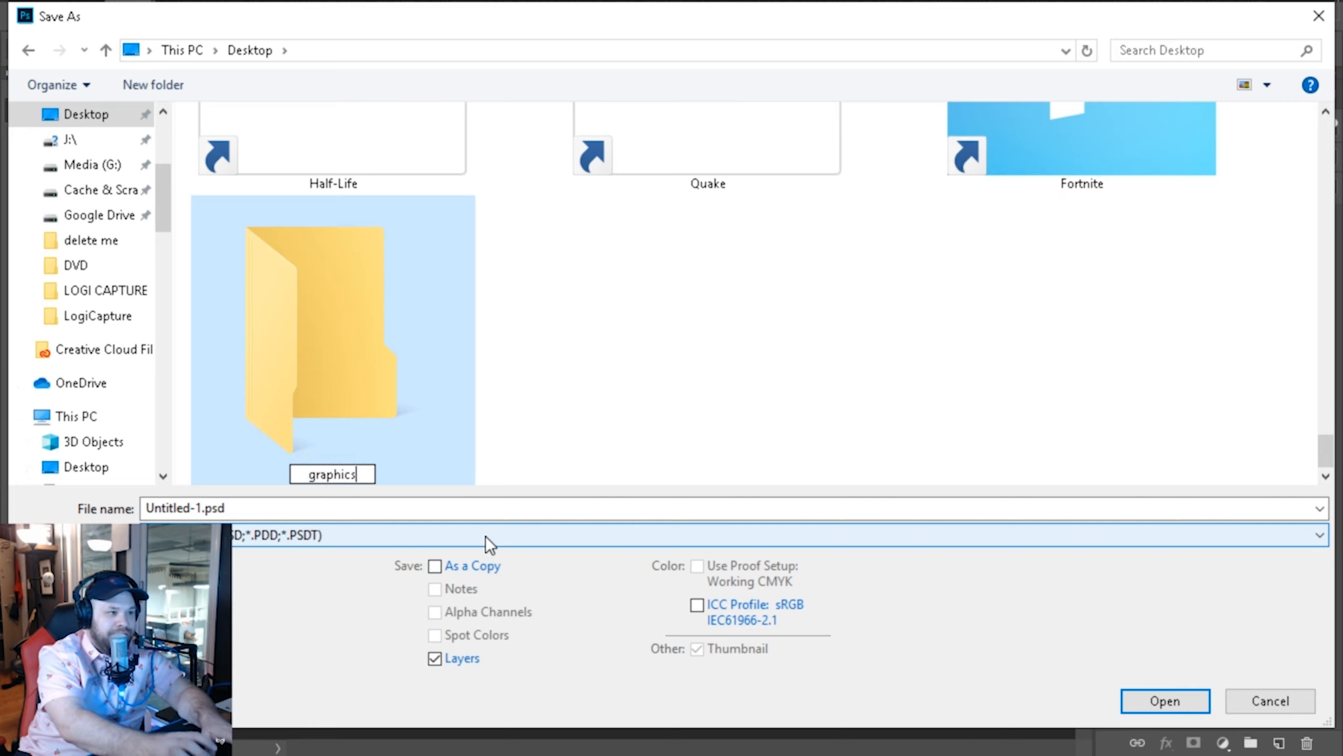
key("Return")
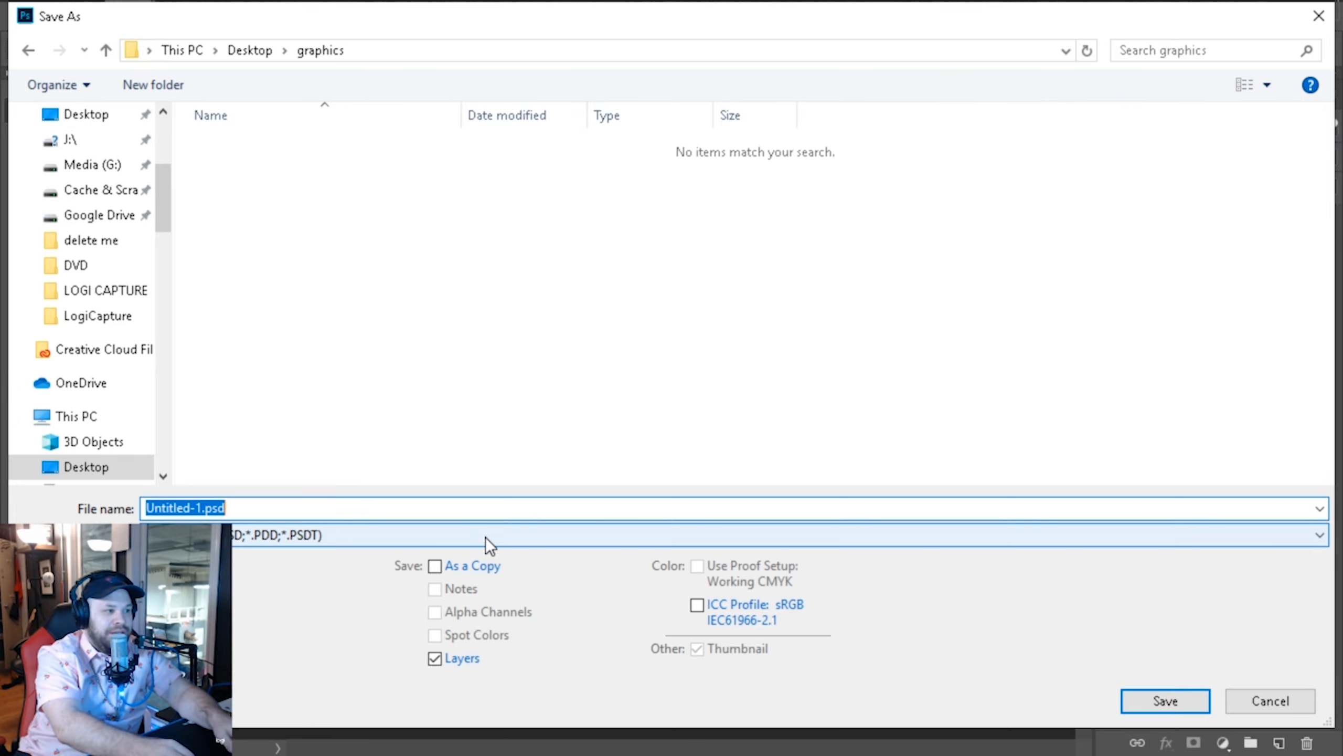
Step: Save the layered document as ITCOTCK.psd with Maximize Compatibility enabled
type("ITCO")
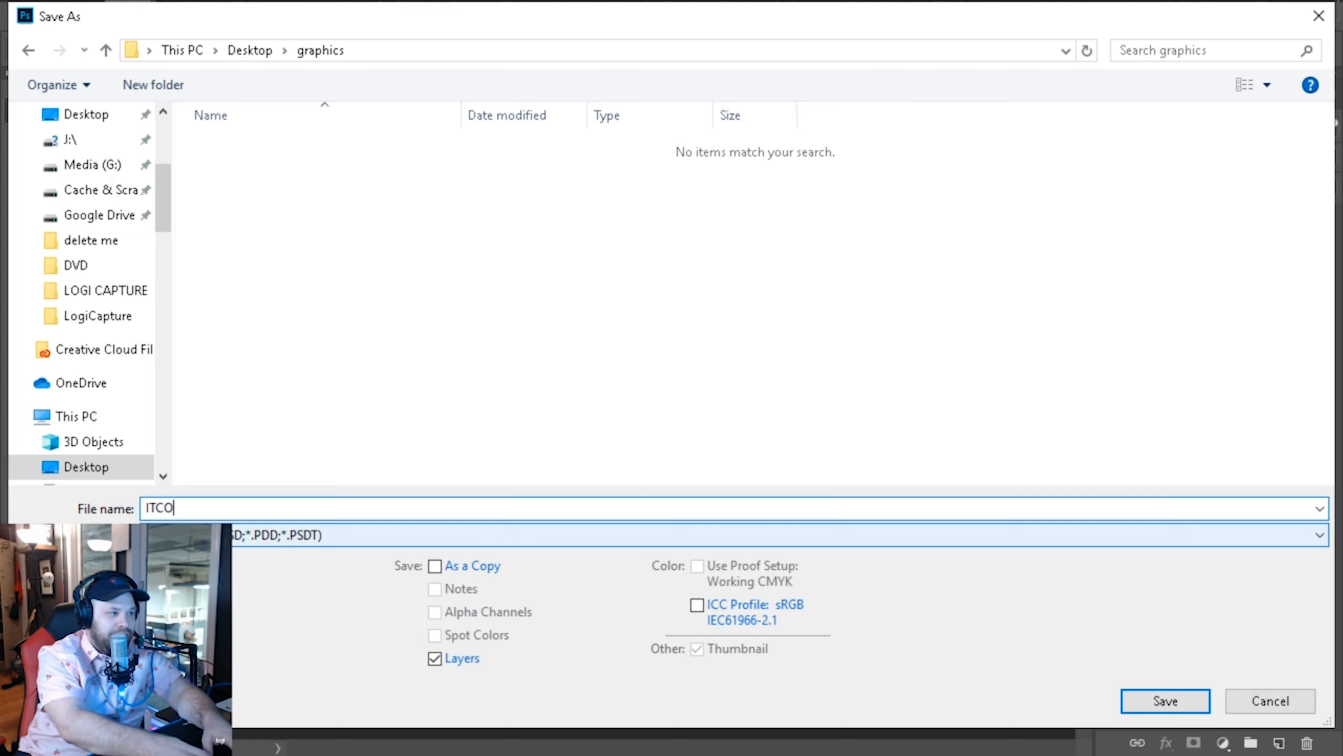
type("TCK.psd")
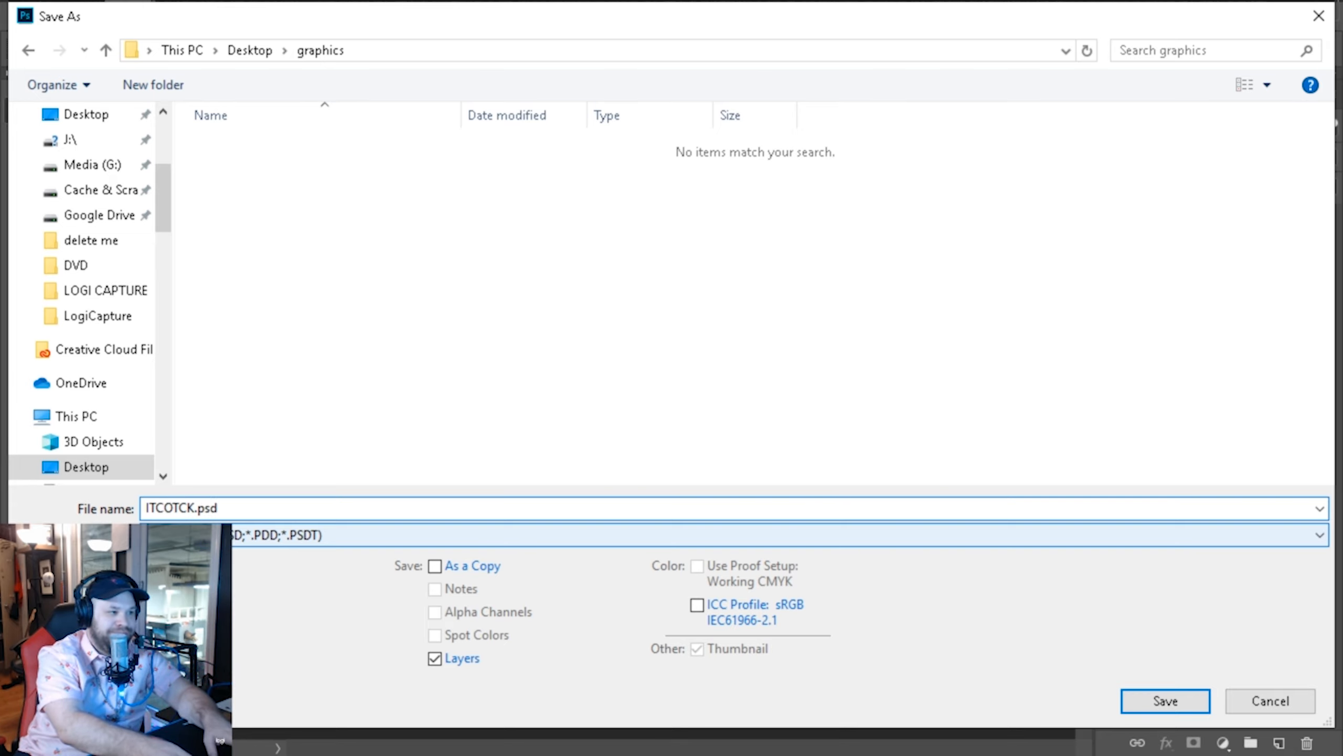
key("Return")
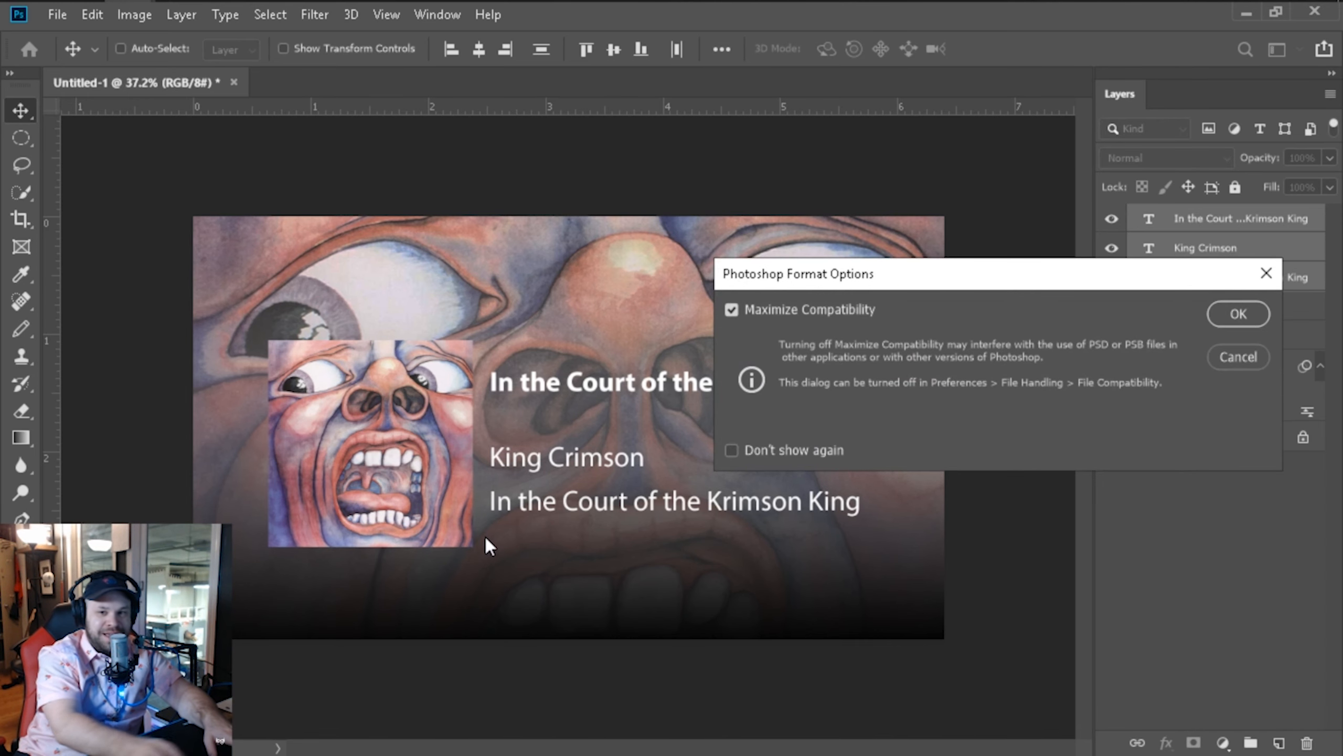
left_click(1238, 316)
Step: Switch to Premiere Pro and maximize the item list of the ALBUM ART GENERATOR 2 project
key("alt+Tab")
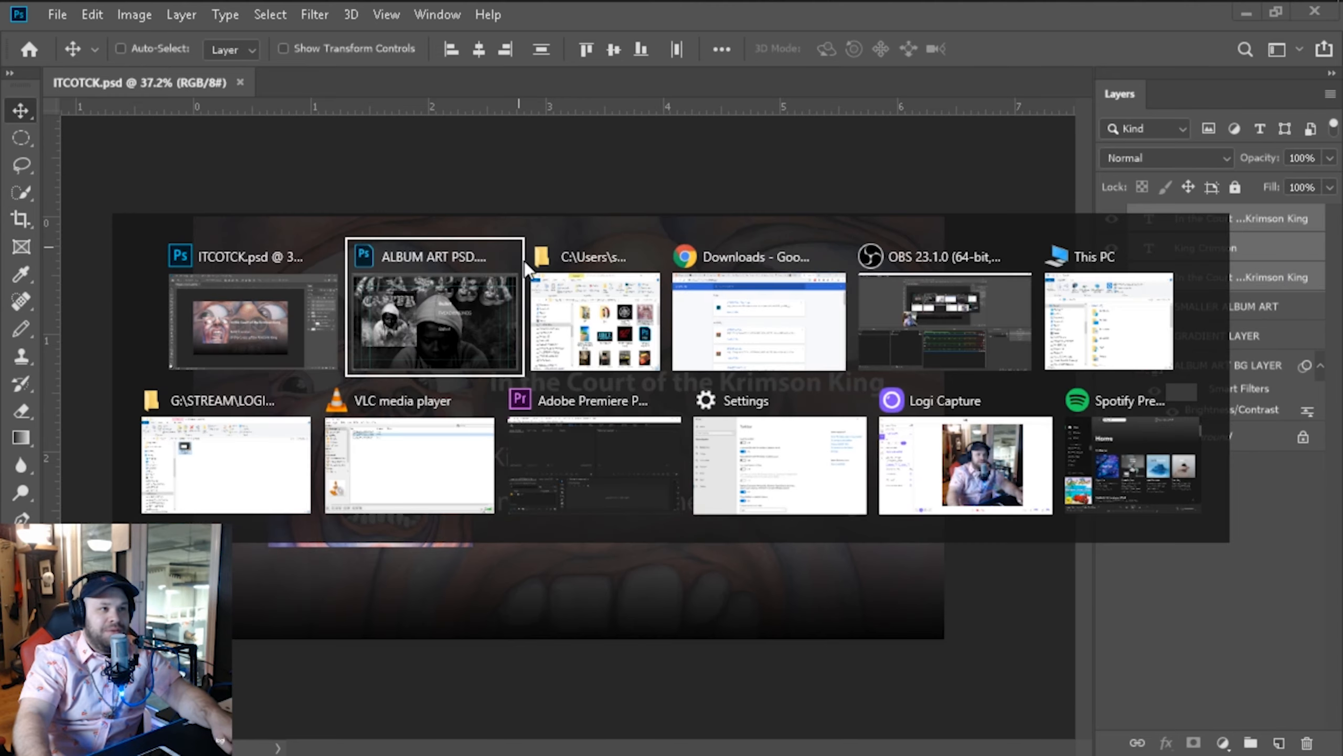
left_click(582, 424)
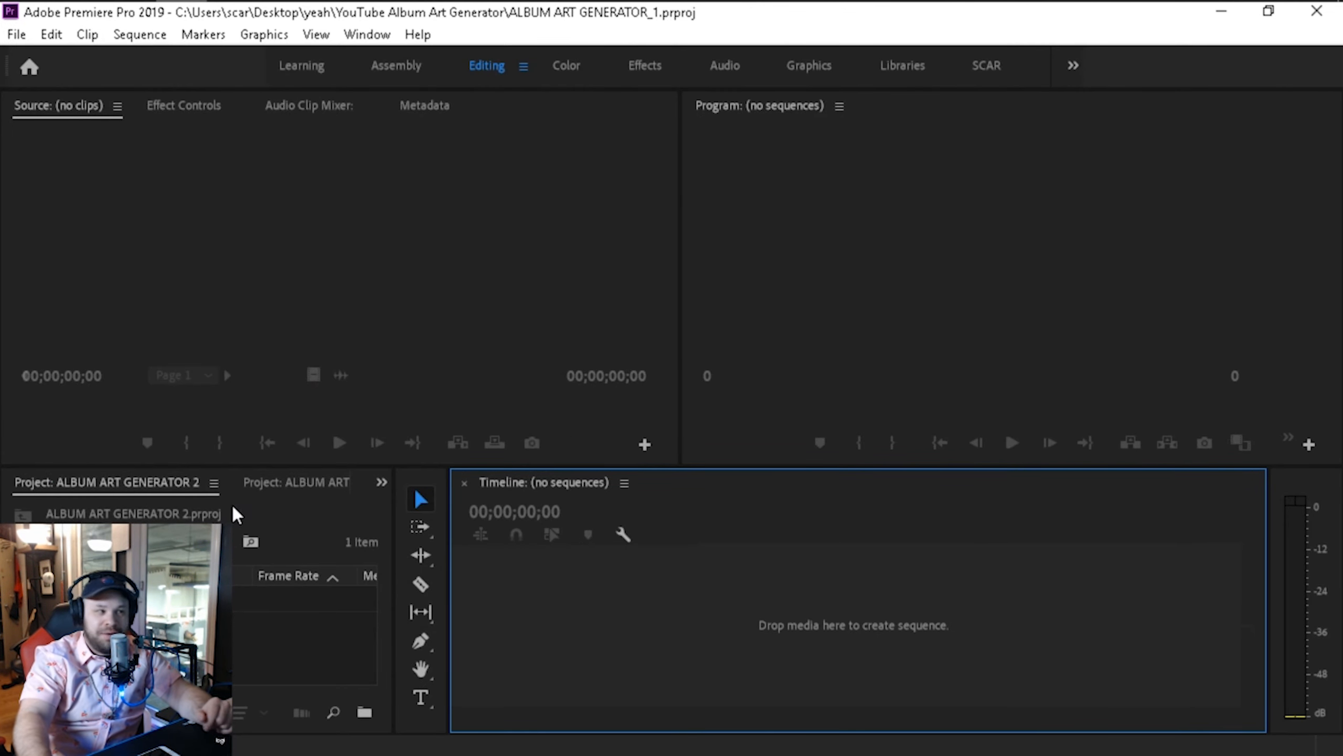
left_click(210, 496)
key("grave")
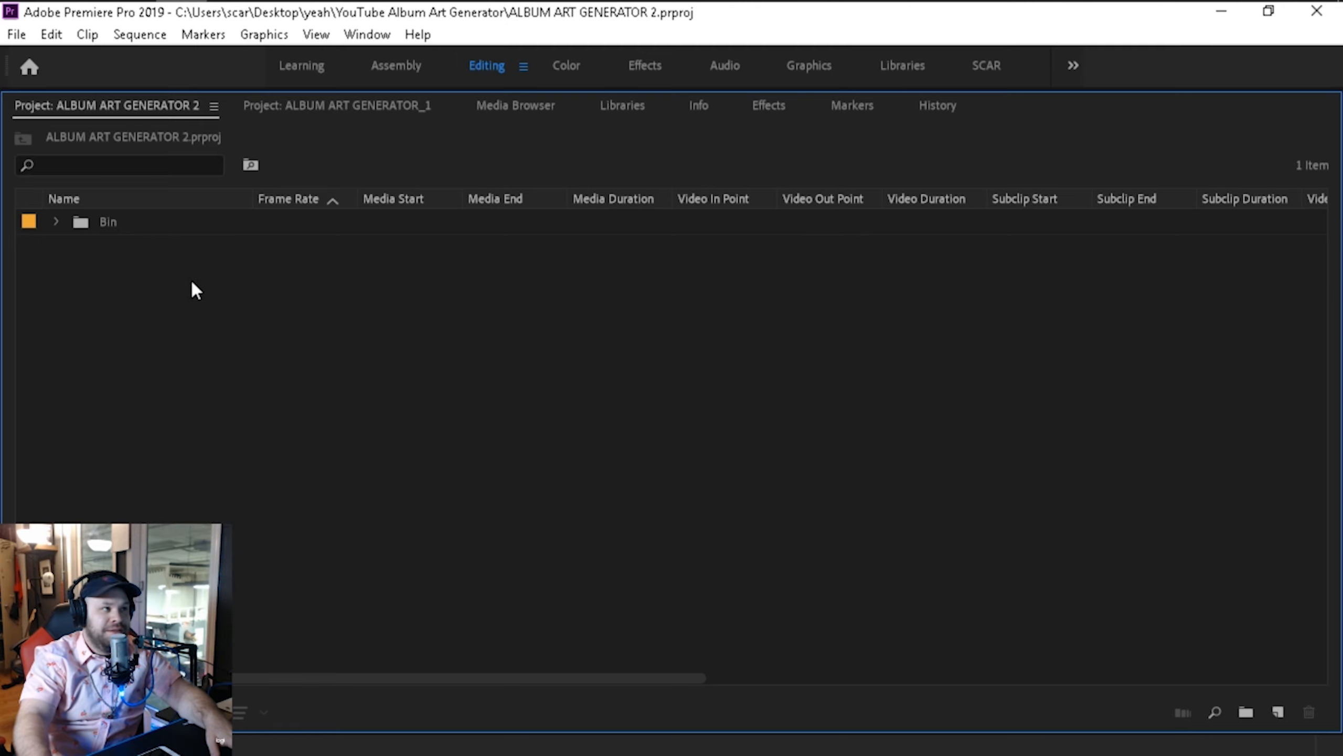
key("grave")
key("grave")
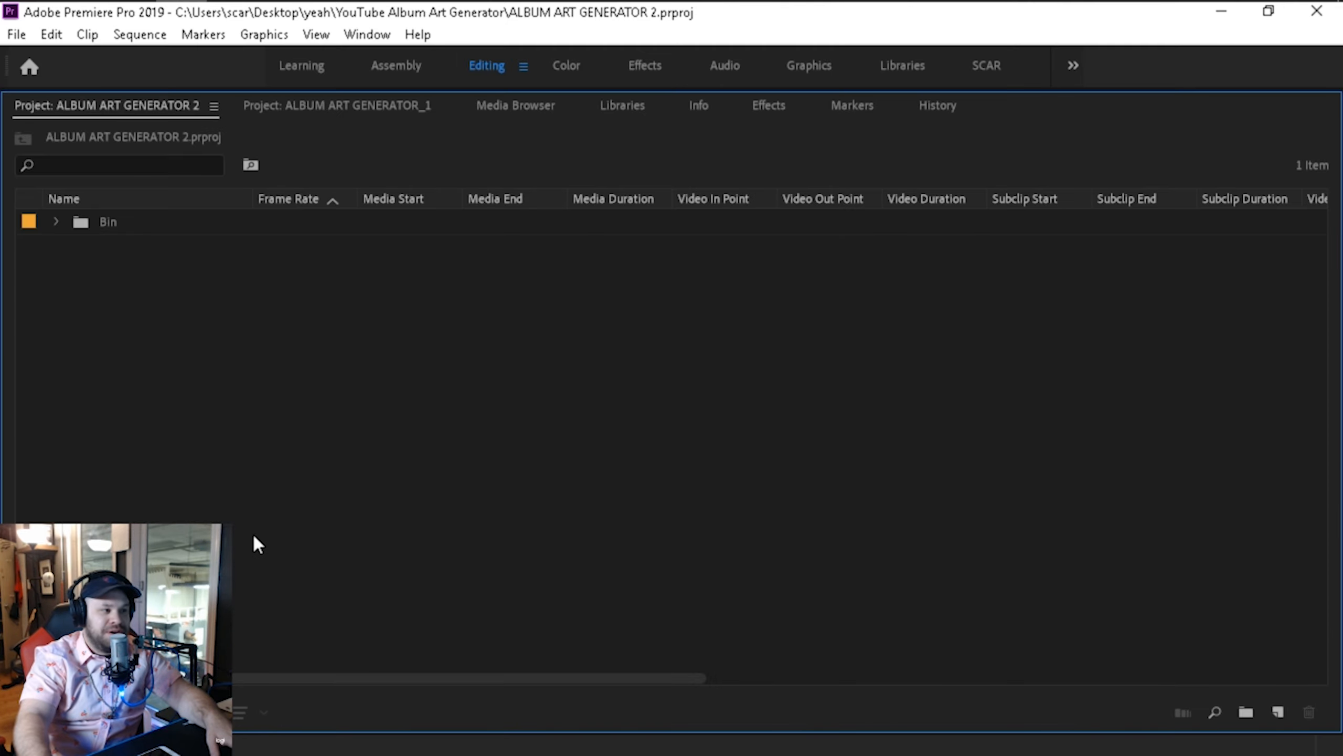
Step: Import ITCOTCK.psd from the Desktop's graphics folder into the project with all layers merged
left_click(16, 35)
left_click(212, 566)
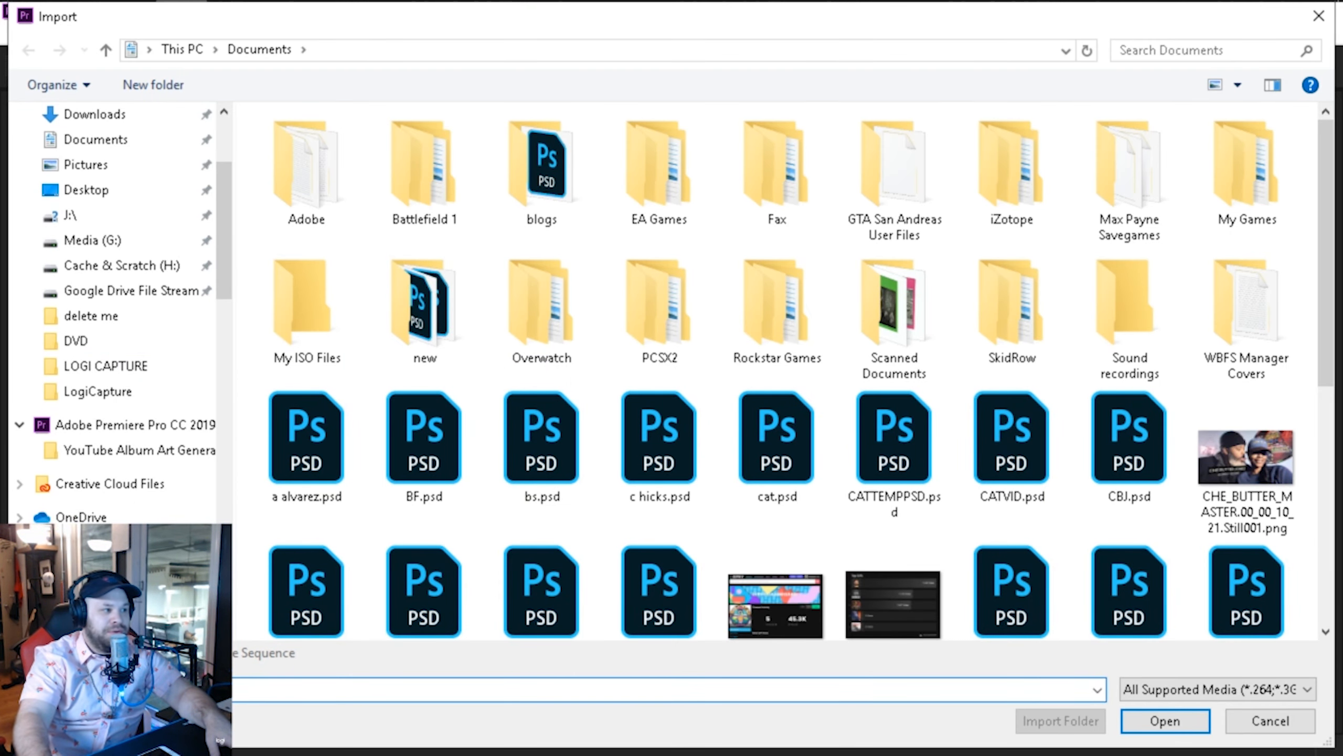
left_click(86, 601)
left_click(438, 330)
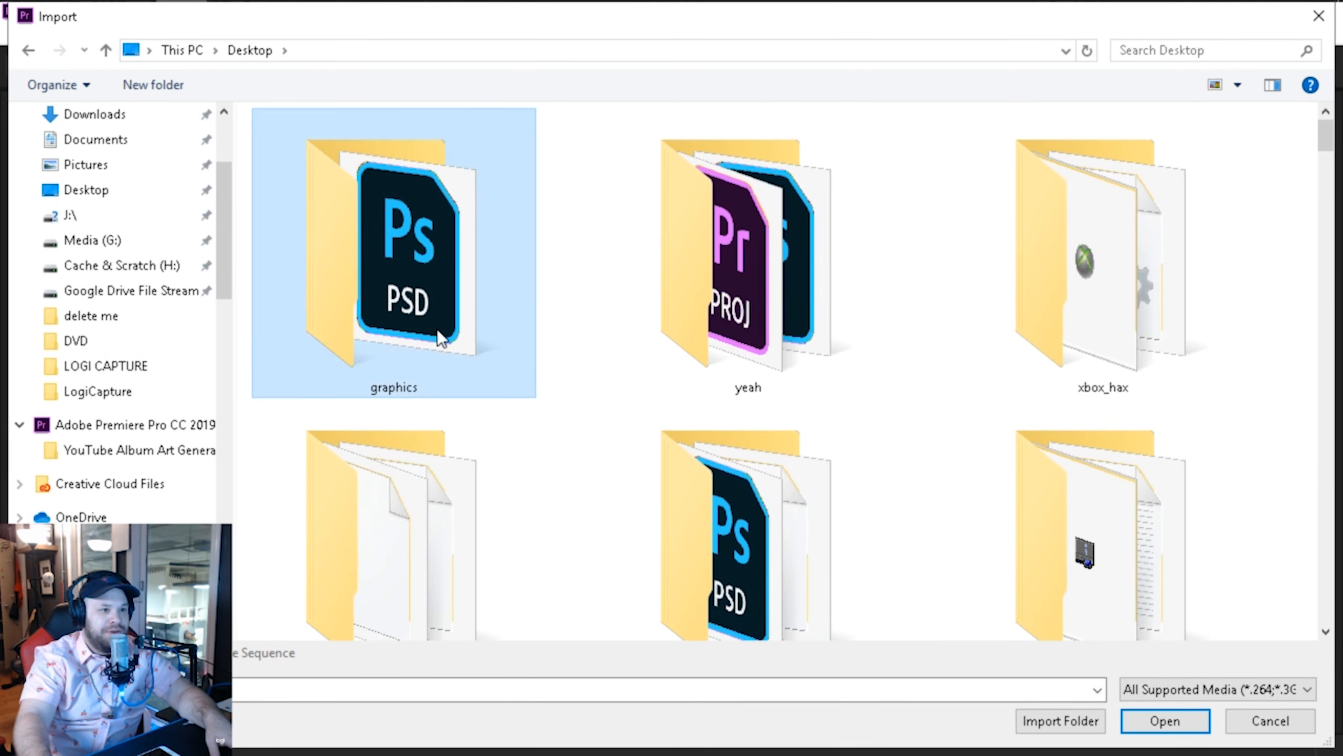
double_click(437, 328)
double_click(311, 152)
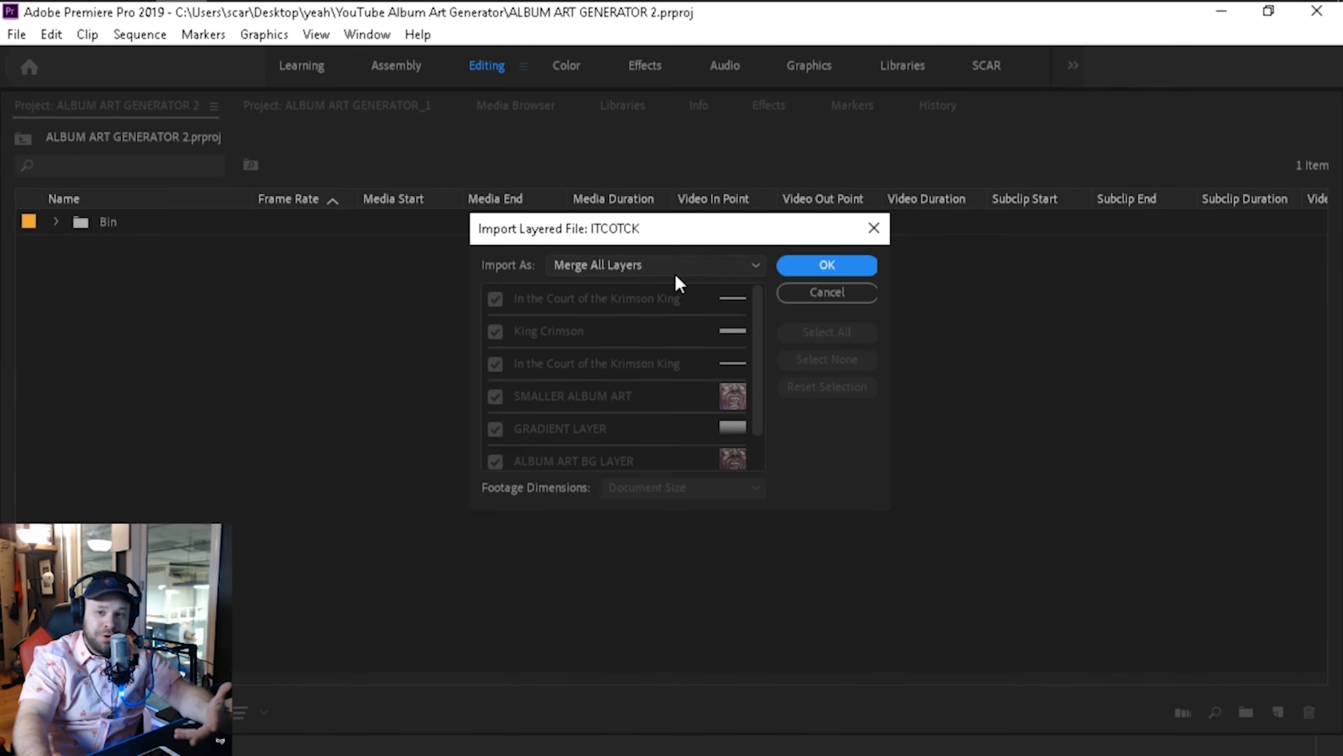
left_click(845, 268)
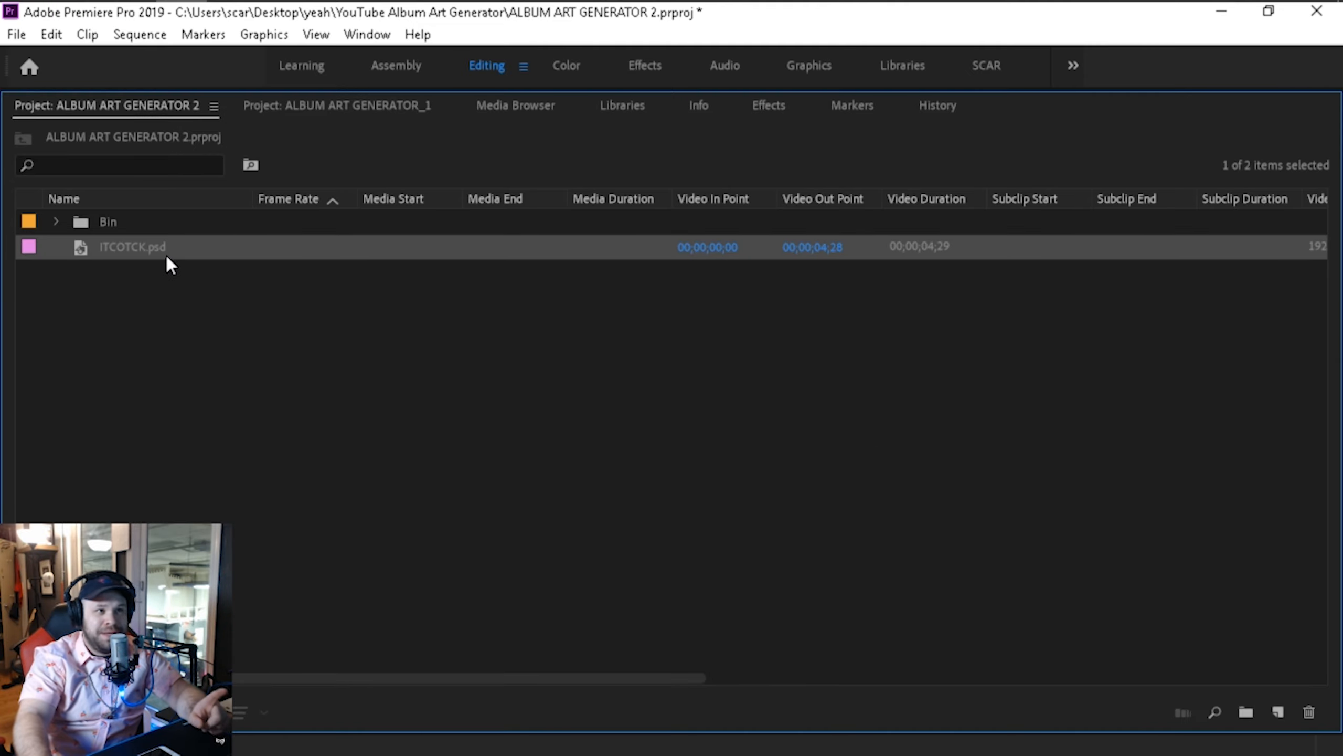
Step: Create a new sequence from the imported ITCOTCK.psd clip and return to the full editing layout
key("grave")
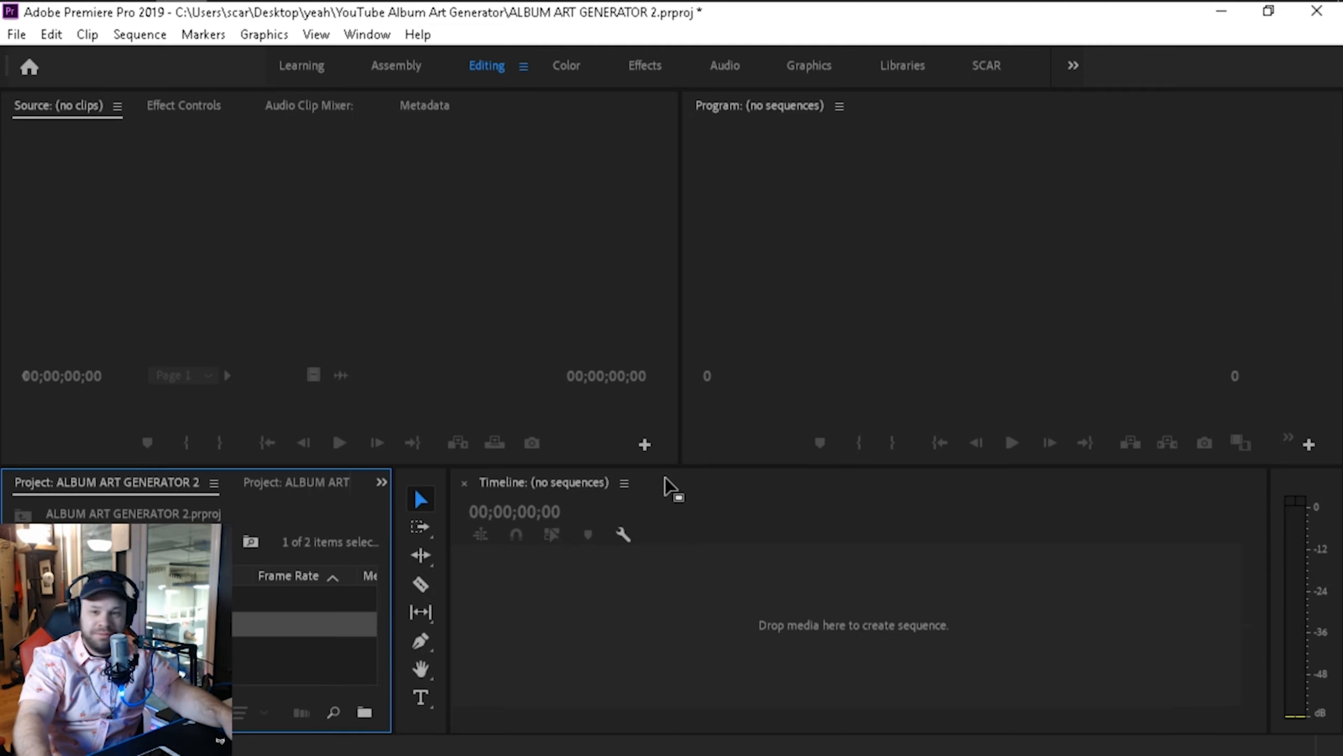
key("grave")
right_click(146, 249)
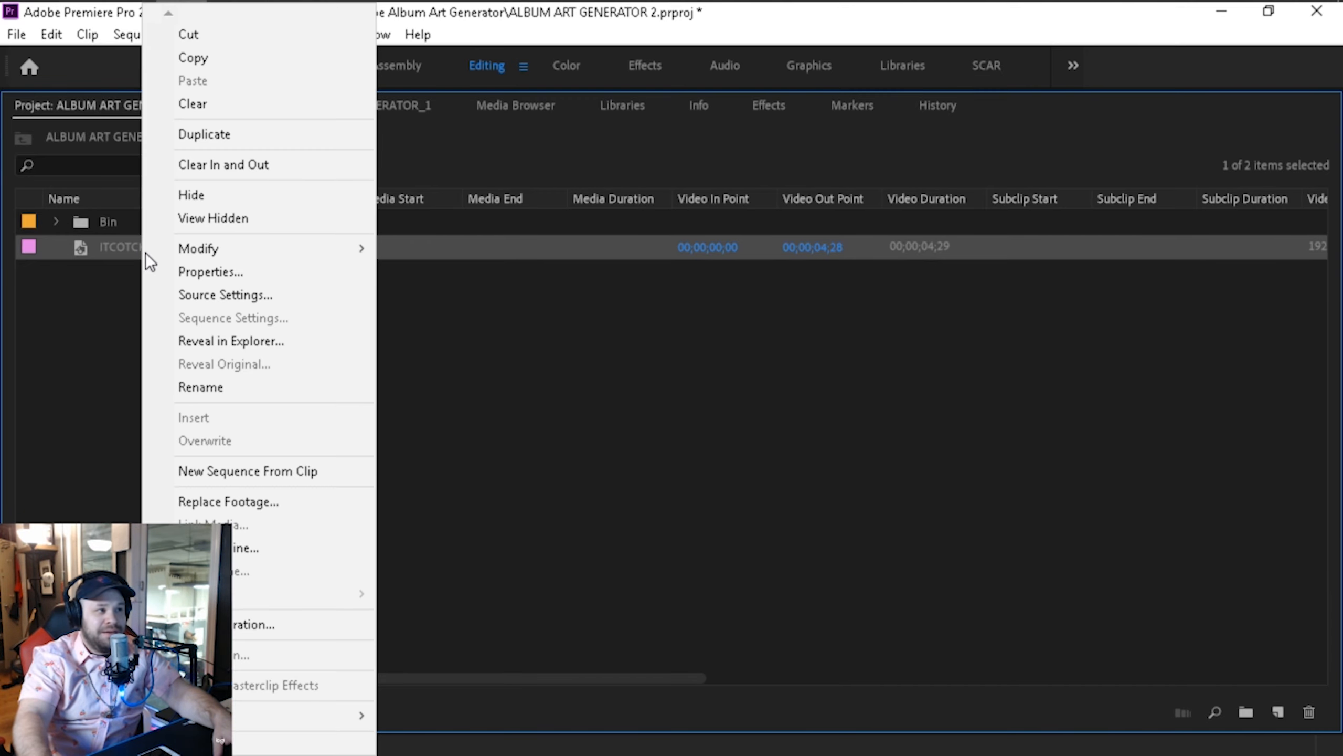
left_click(256, 463)
key("grave")
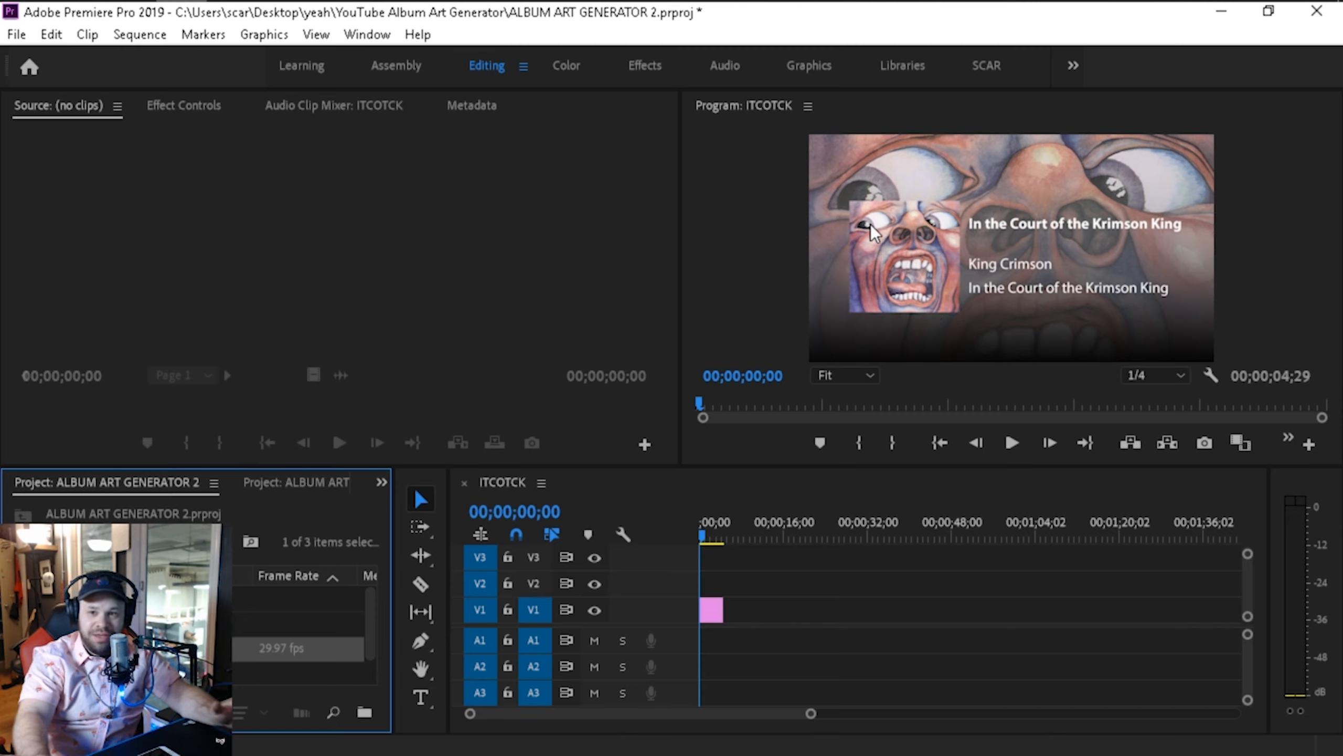
Step: Check the ITCOTCK sequence's duration in the project's item list and play the sequence
left_click_drag(765, 591, 720, 635)
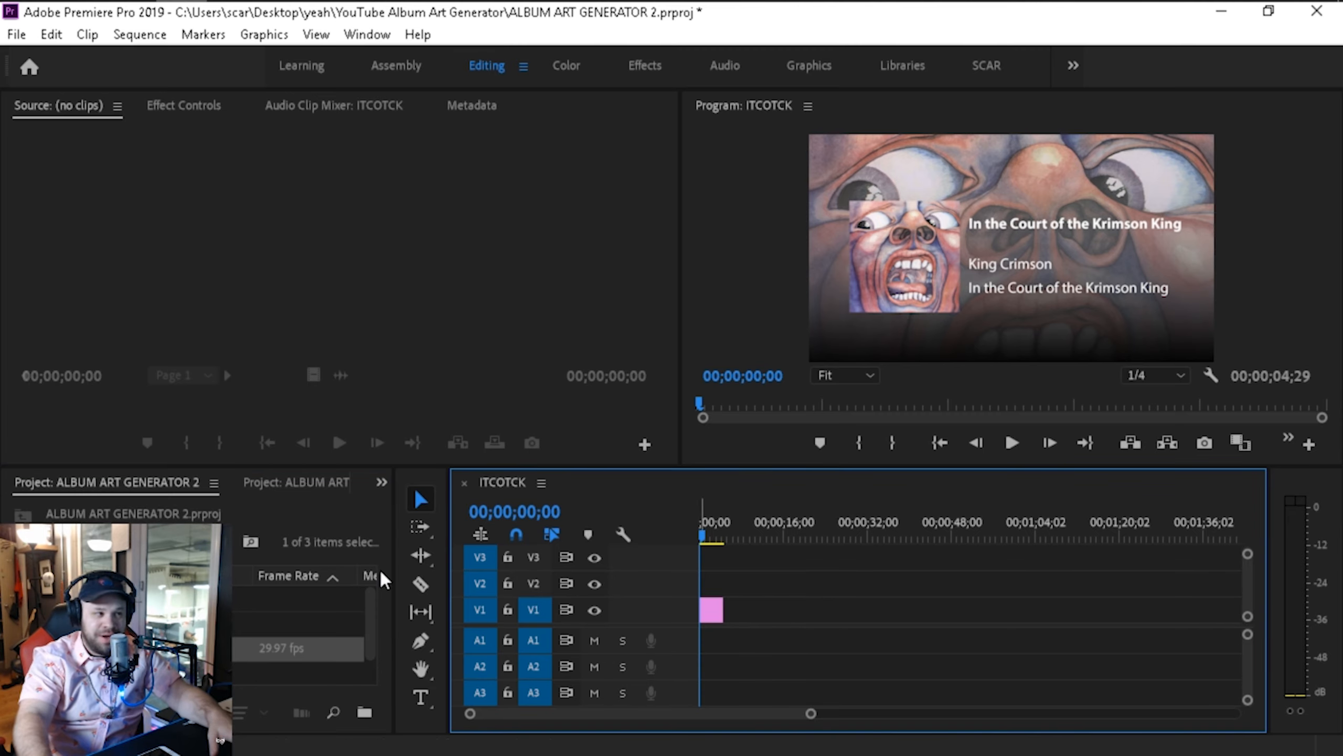
double_click(126, 482)
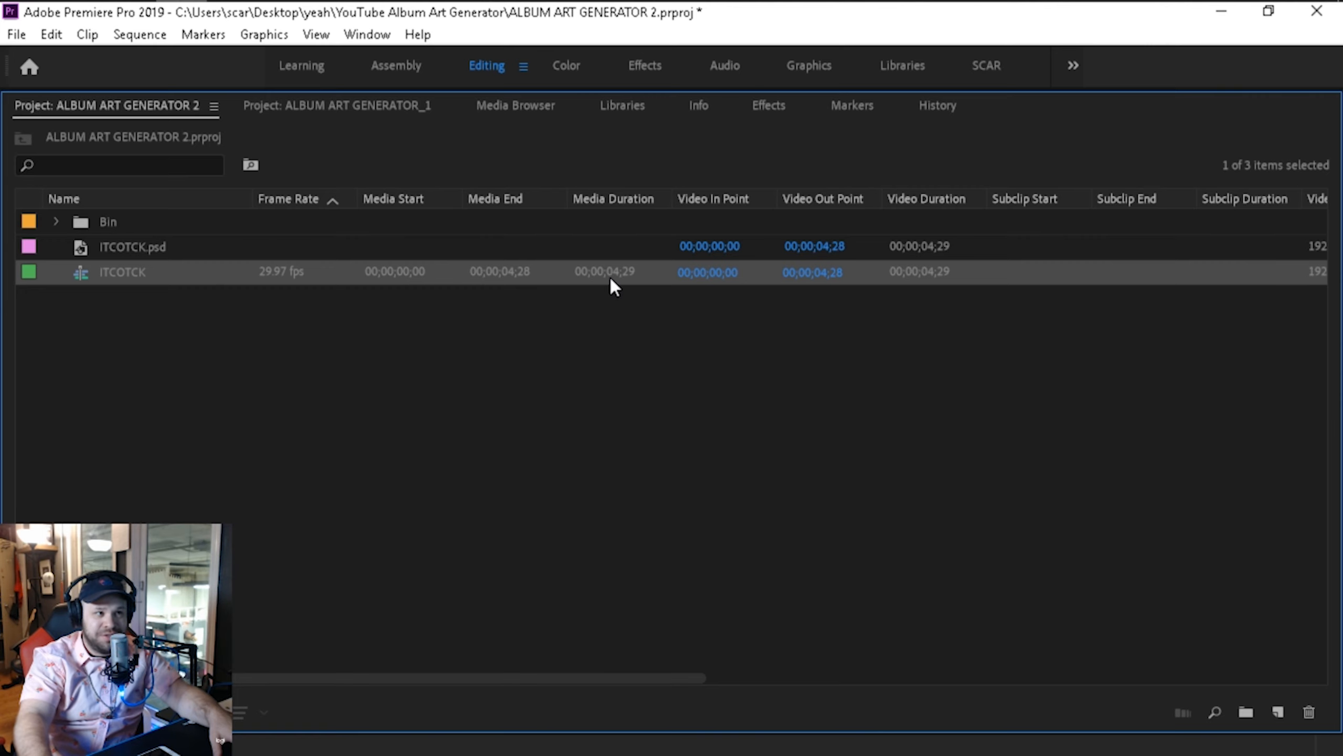
key("grave")
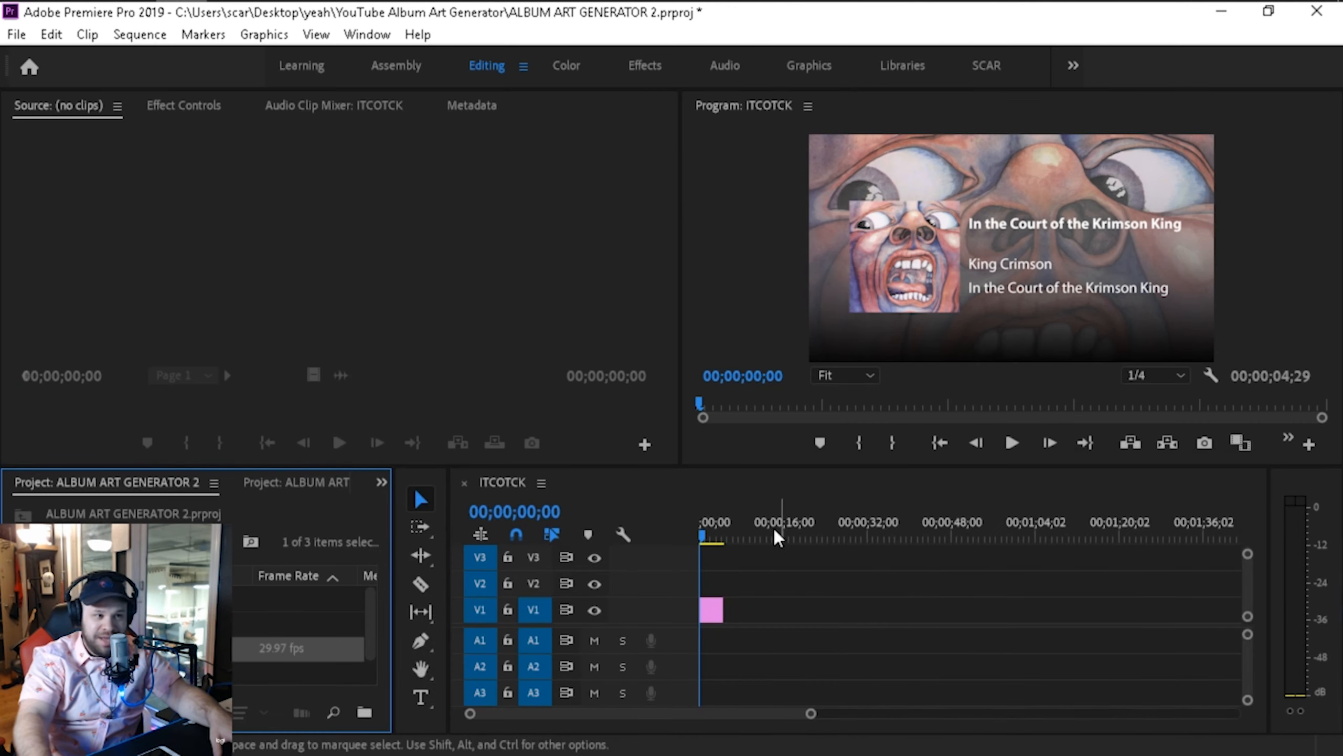
key("space")
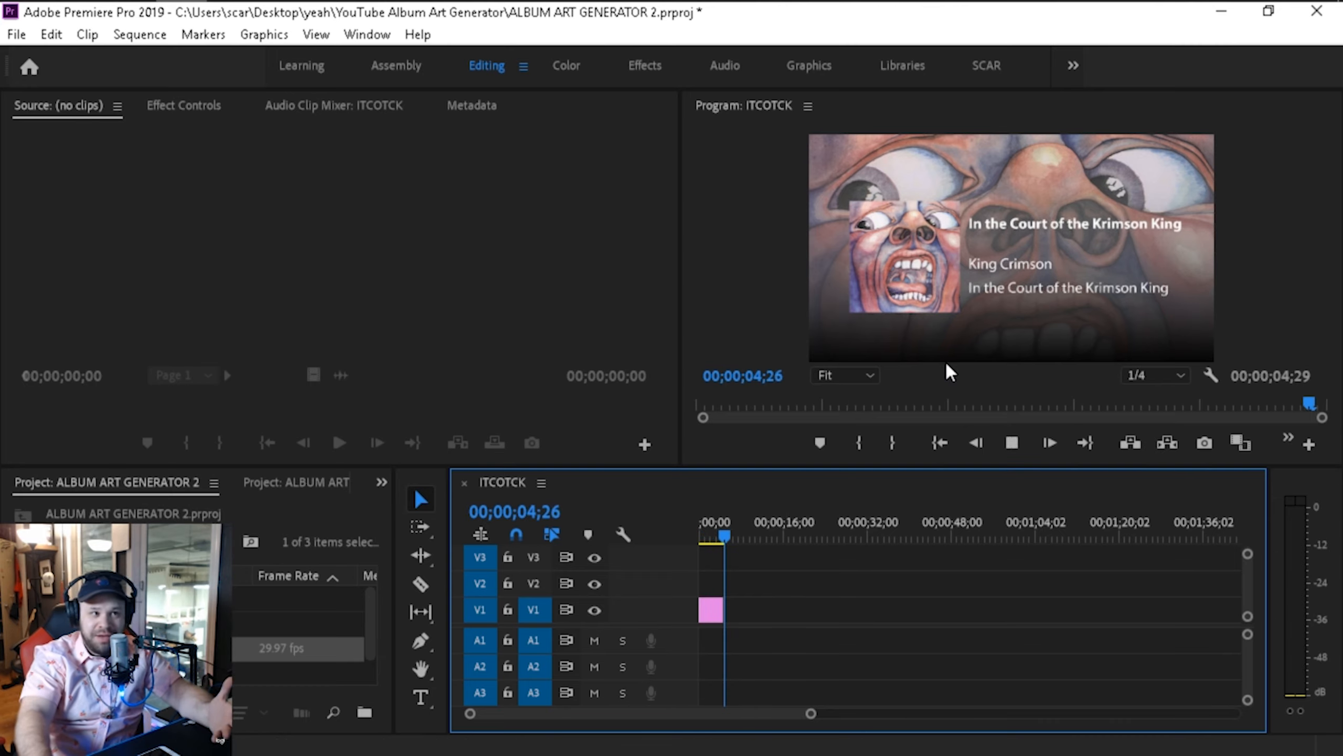
Step: Import the audio file of track 05, The Court of the Crimson King, into the ALBUM ART GENERATOR 2 project and select it
left_click_drag(720, 528, 717, 529)
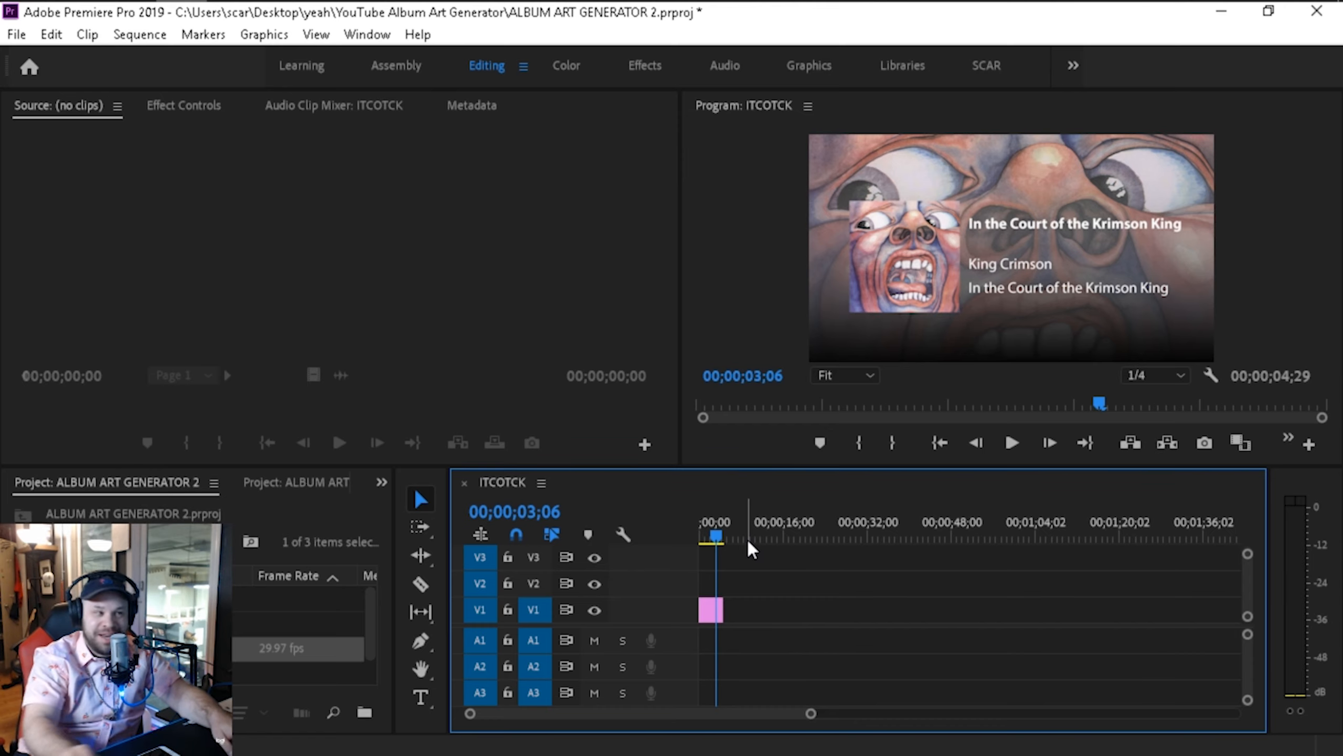
left_click(439, 1)
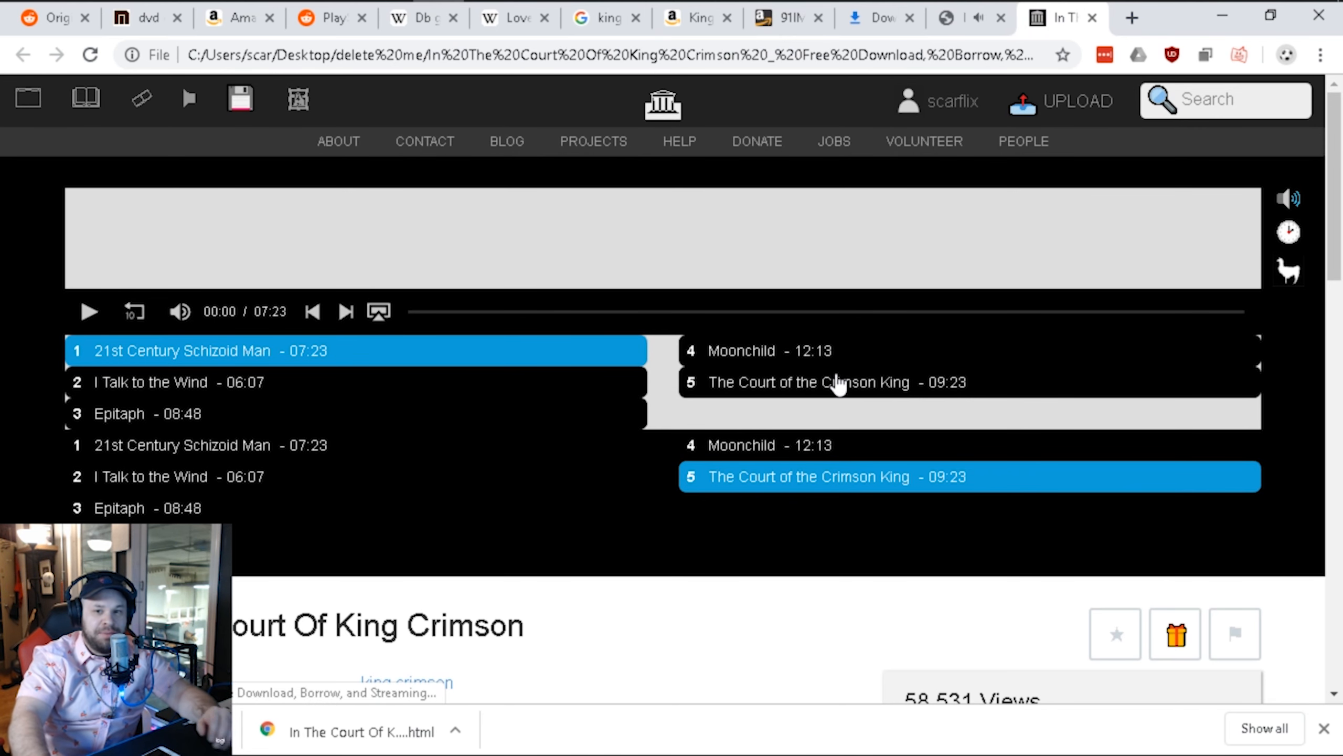
left_click_drag(233, 561, 385, 388)
key("alt+Tab")
key("alt+Tab")
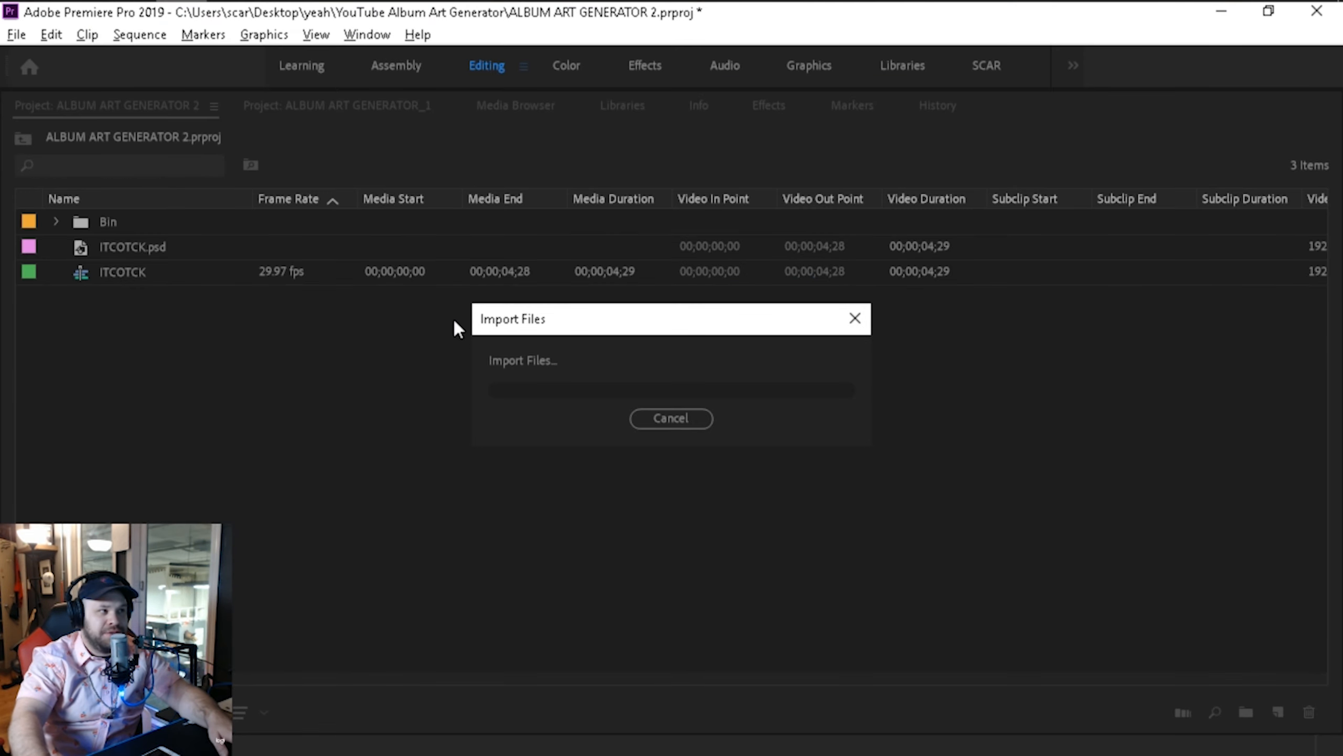
left_click(150, 248)
left_click(163, 296)
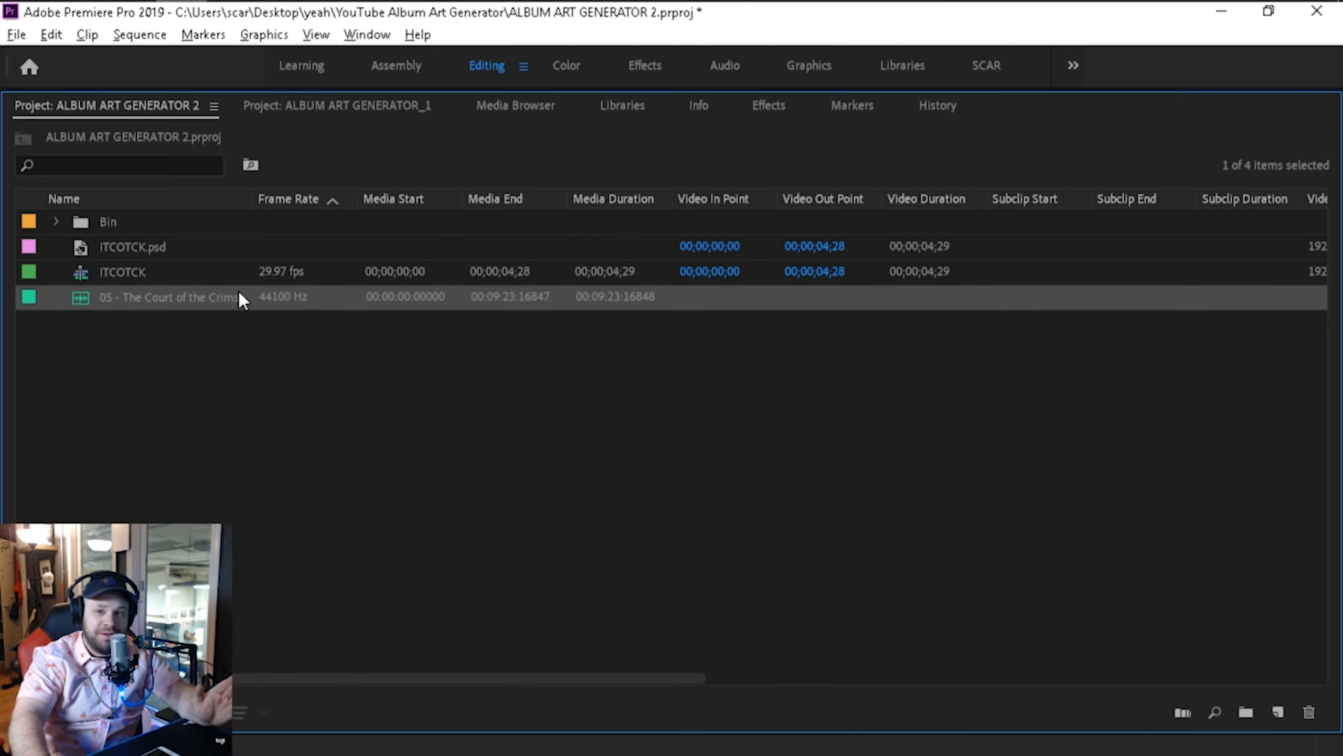
Step: Return to the full editing layout and place the imported song on audio track A1 at the start of the ITCOTCK sequence
key("grave")
scroll(245, 602, "down", 1)
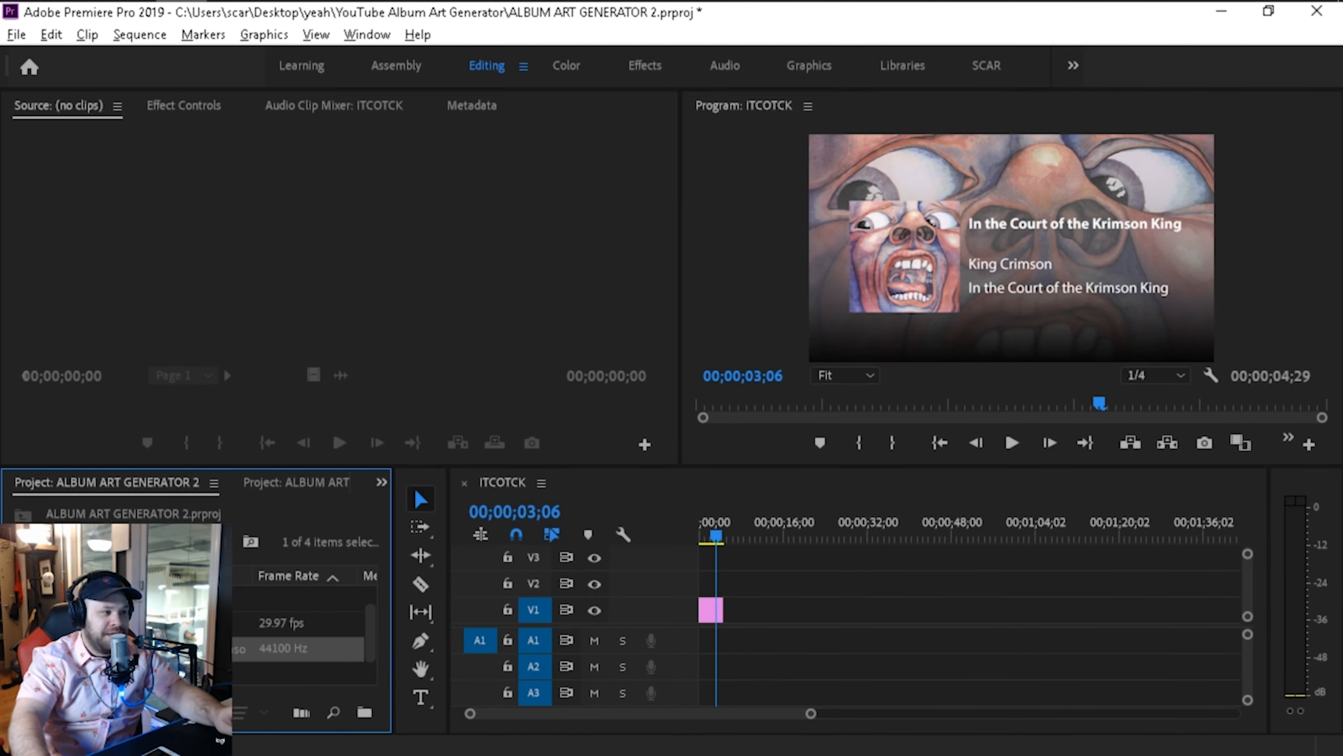
left_click_drag(486, 583, 712, 637)
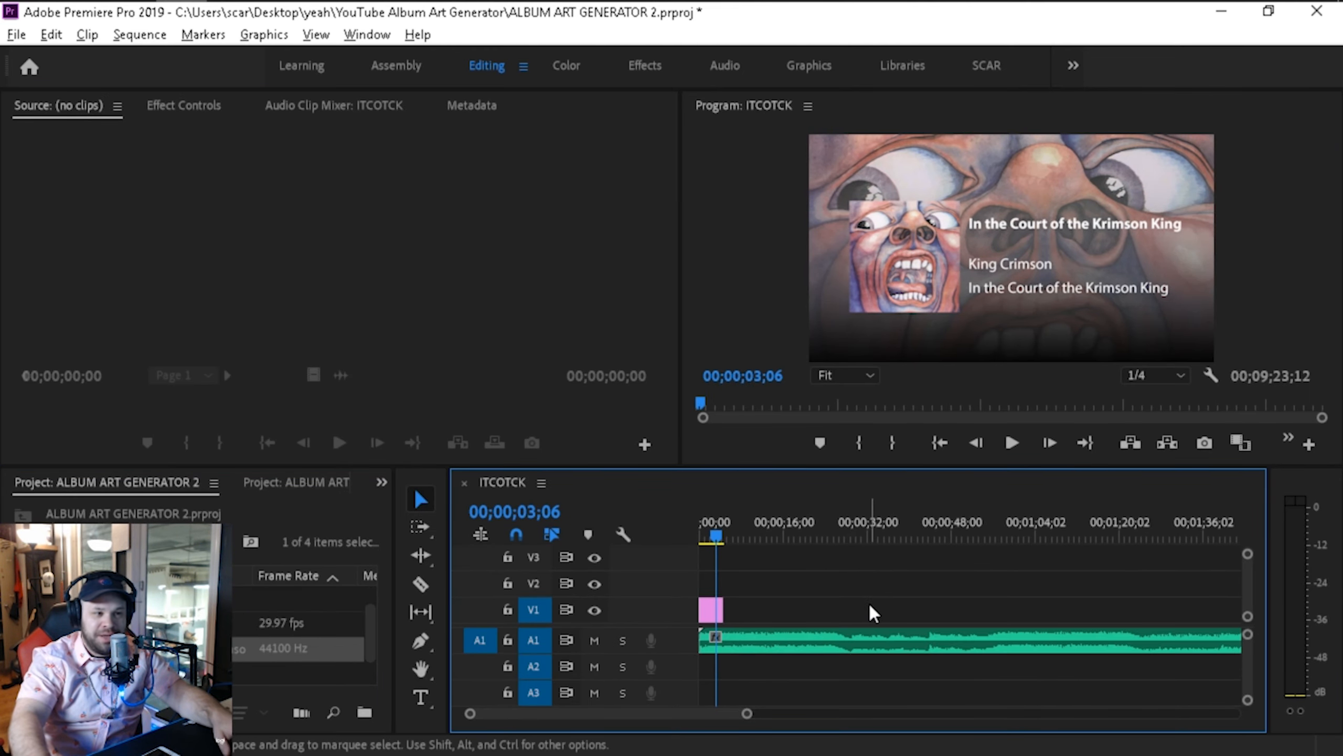
Step: Fit the whole song in the timeline, check its end at about 00;09;20;05, and increase the height of audio track A1
left_click_drag(748, 714, 1116, 688)
left_click_drag(1087, 520, 1085, 532)
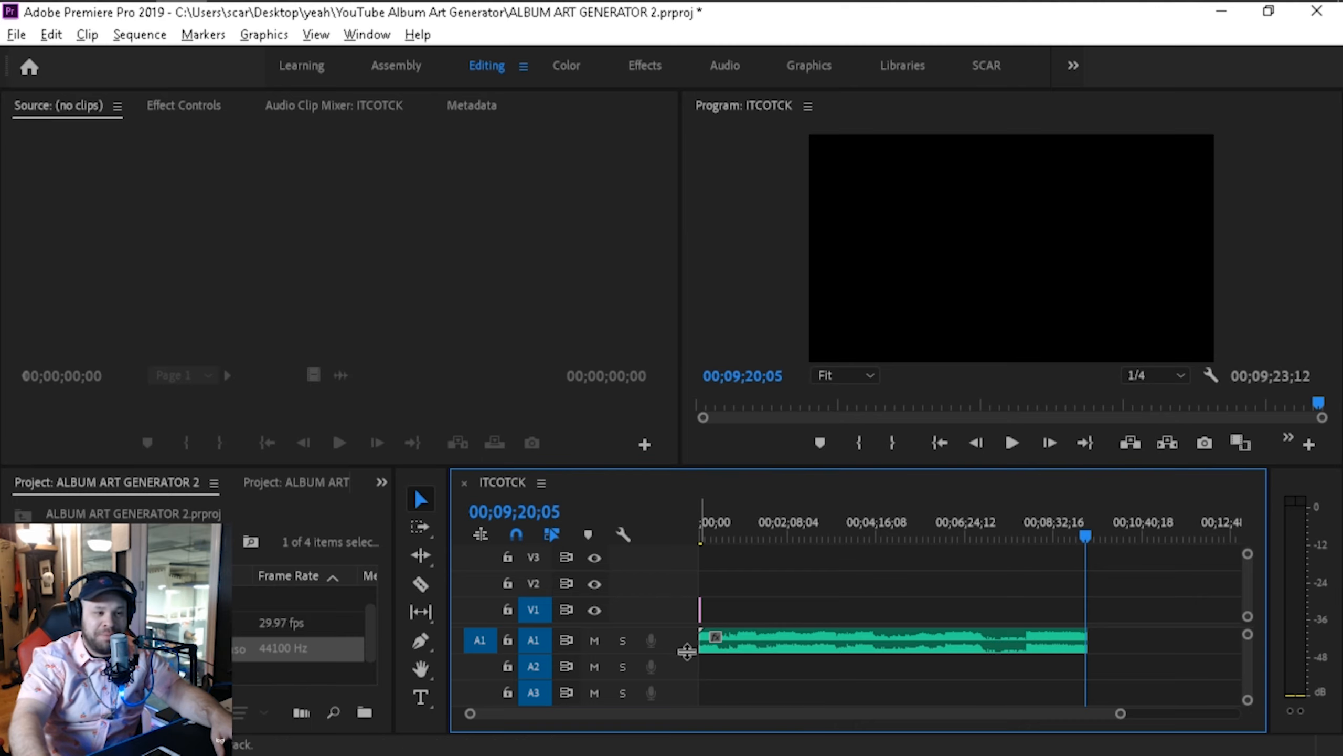
left_click_drag(687, 655, 686, 678)
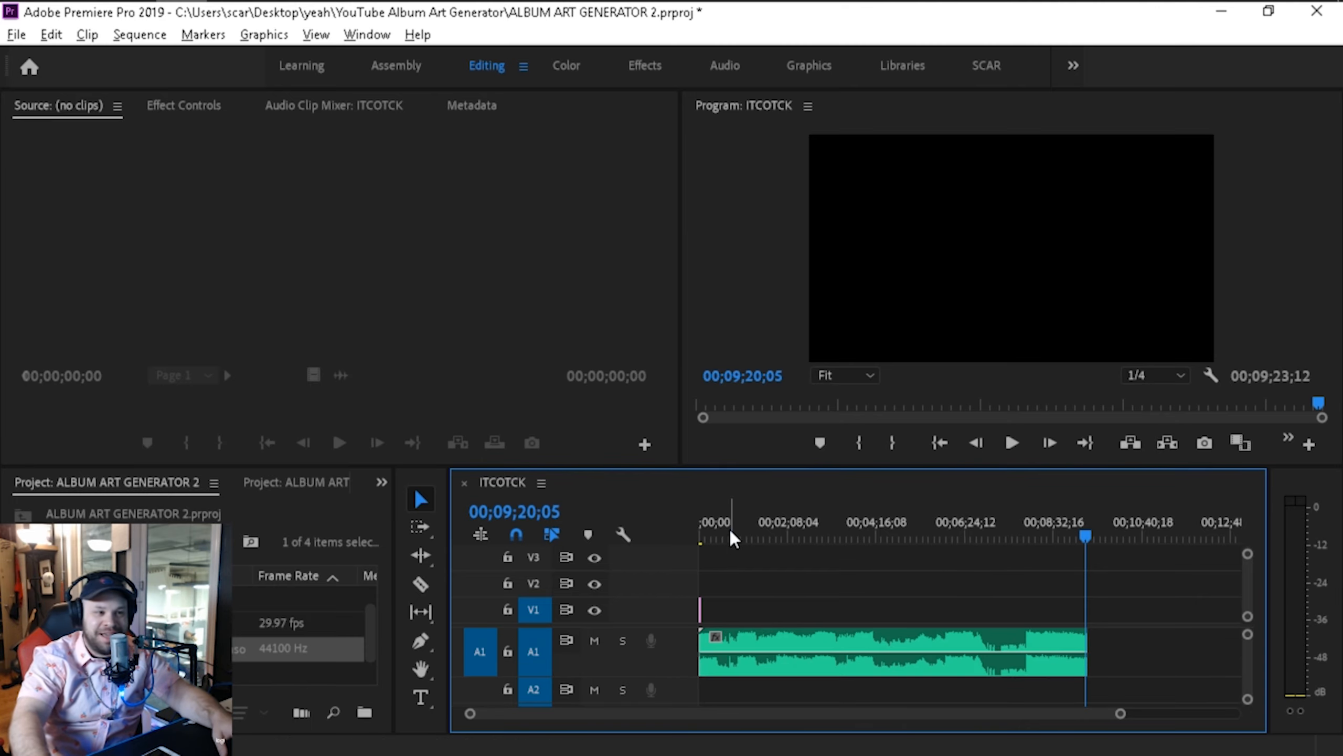
Step: Maximize the timeline and extend the ITCOTCK.psd clip on V1 to the end of the song on A1
left_click(713, 534)
key("equal")
key("grave")
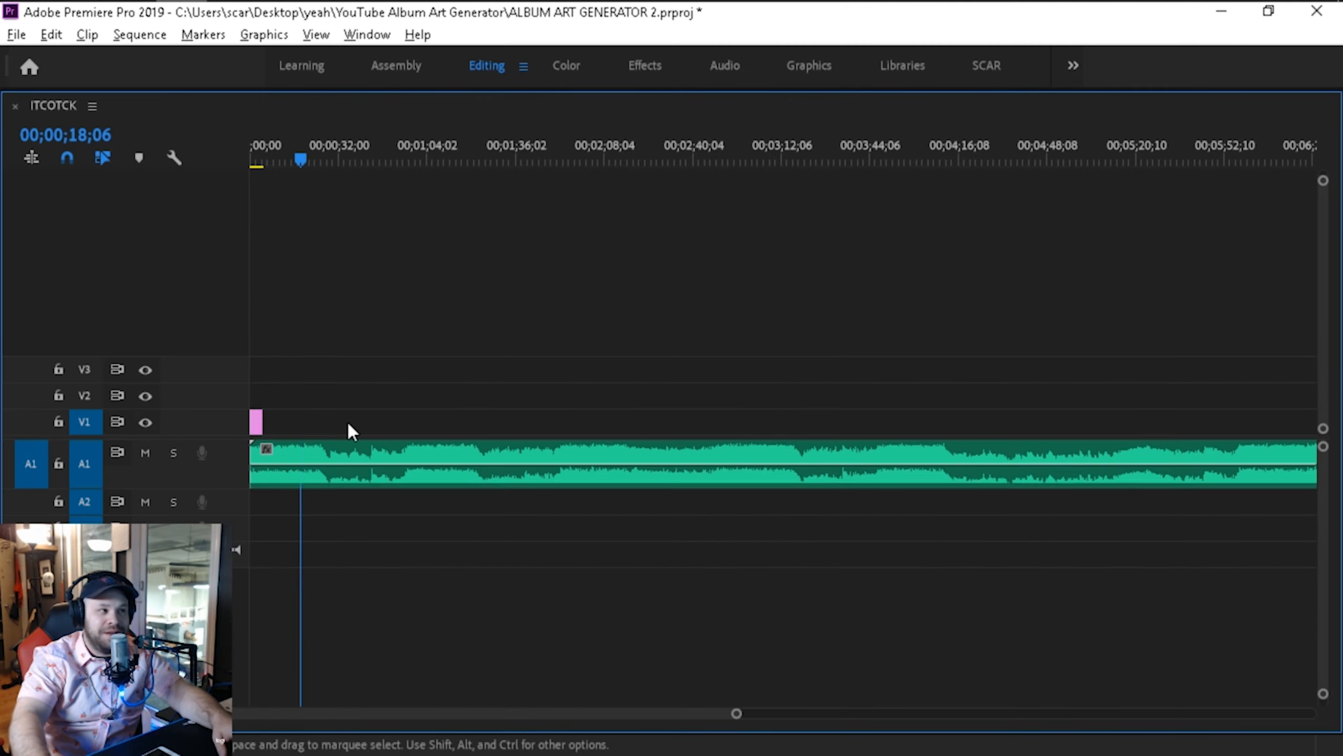
key("minus")
left_click_drag(259, 422, 1028, 423)
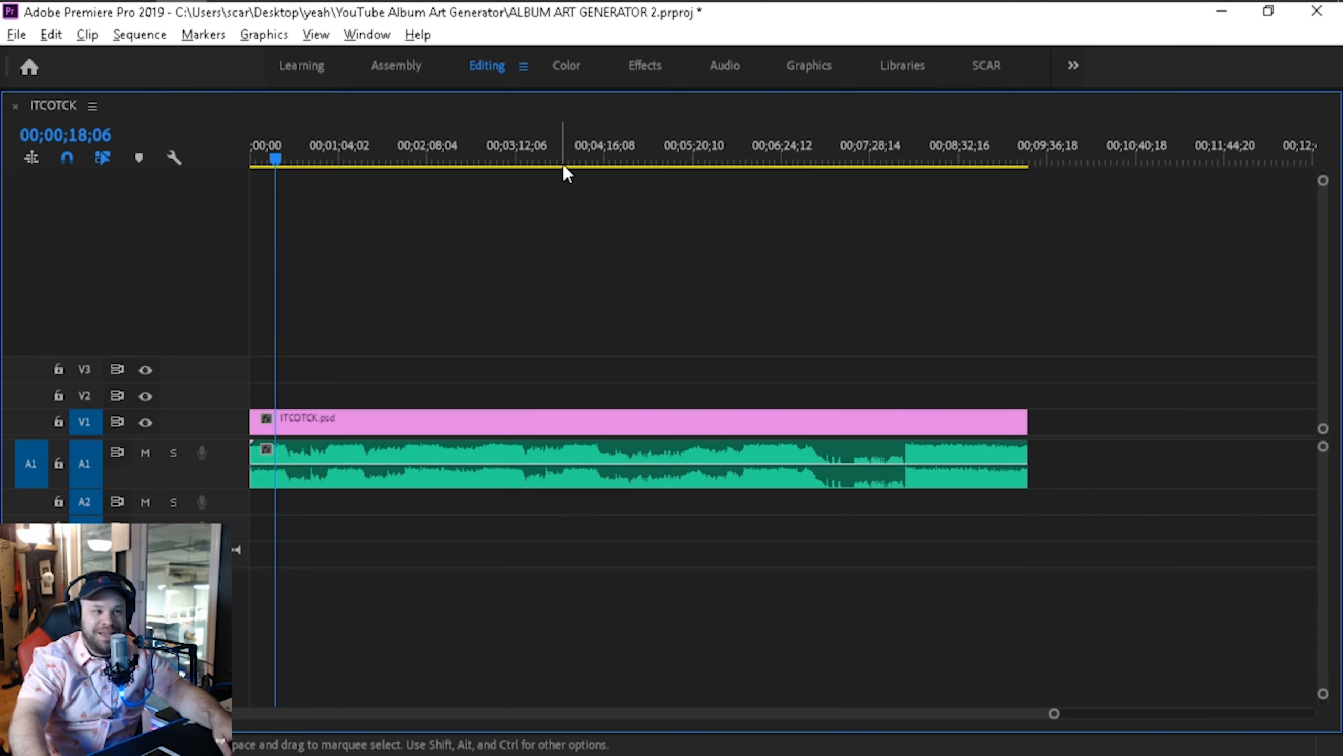